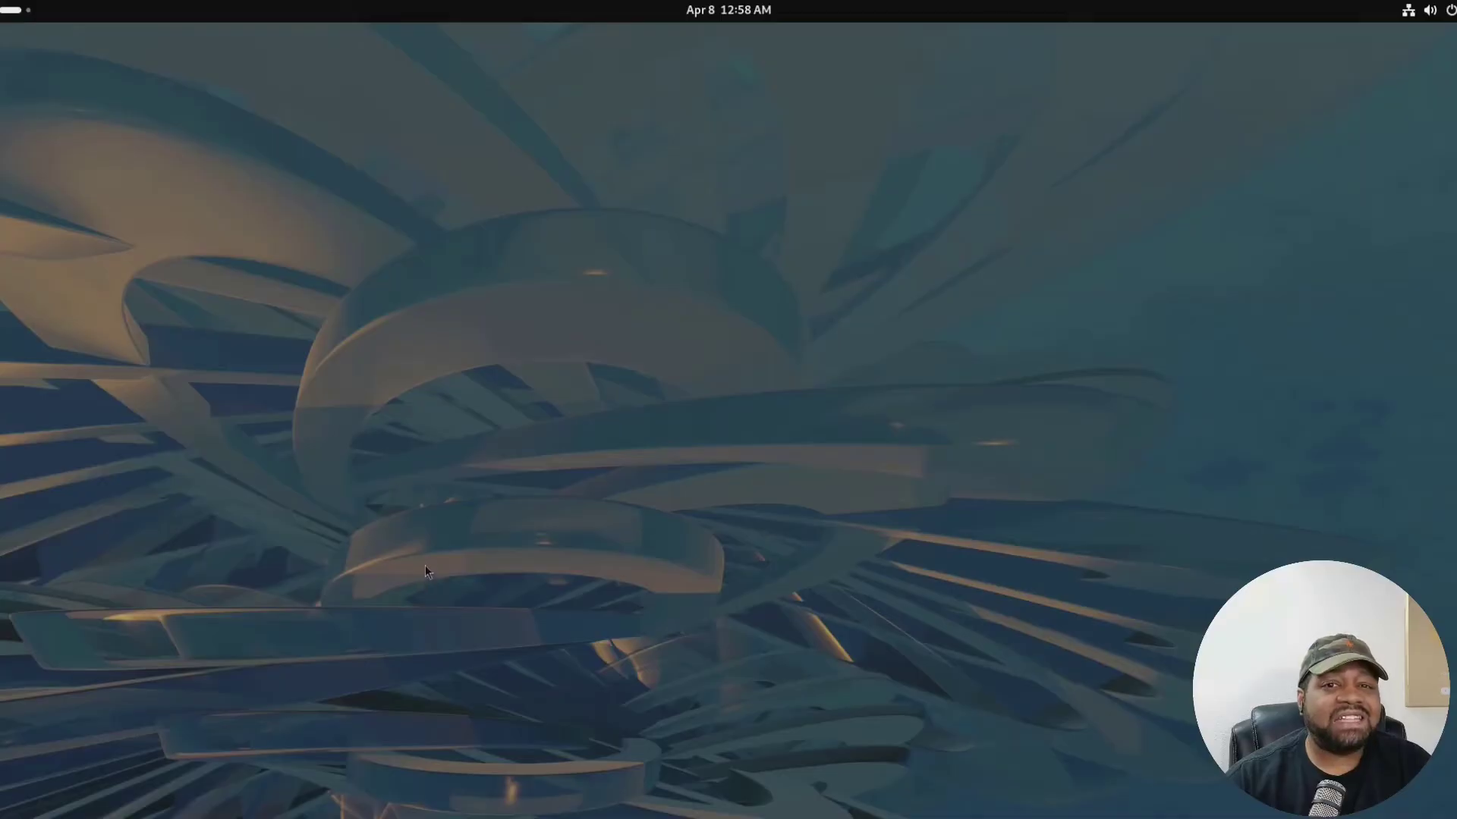
Launch Terminal by searching 'termin' in the Activities overview.
{"action": "key", "text": "super"}
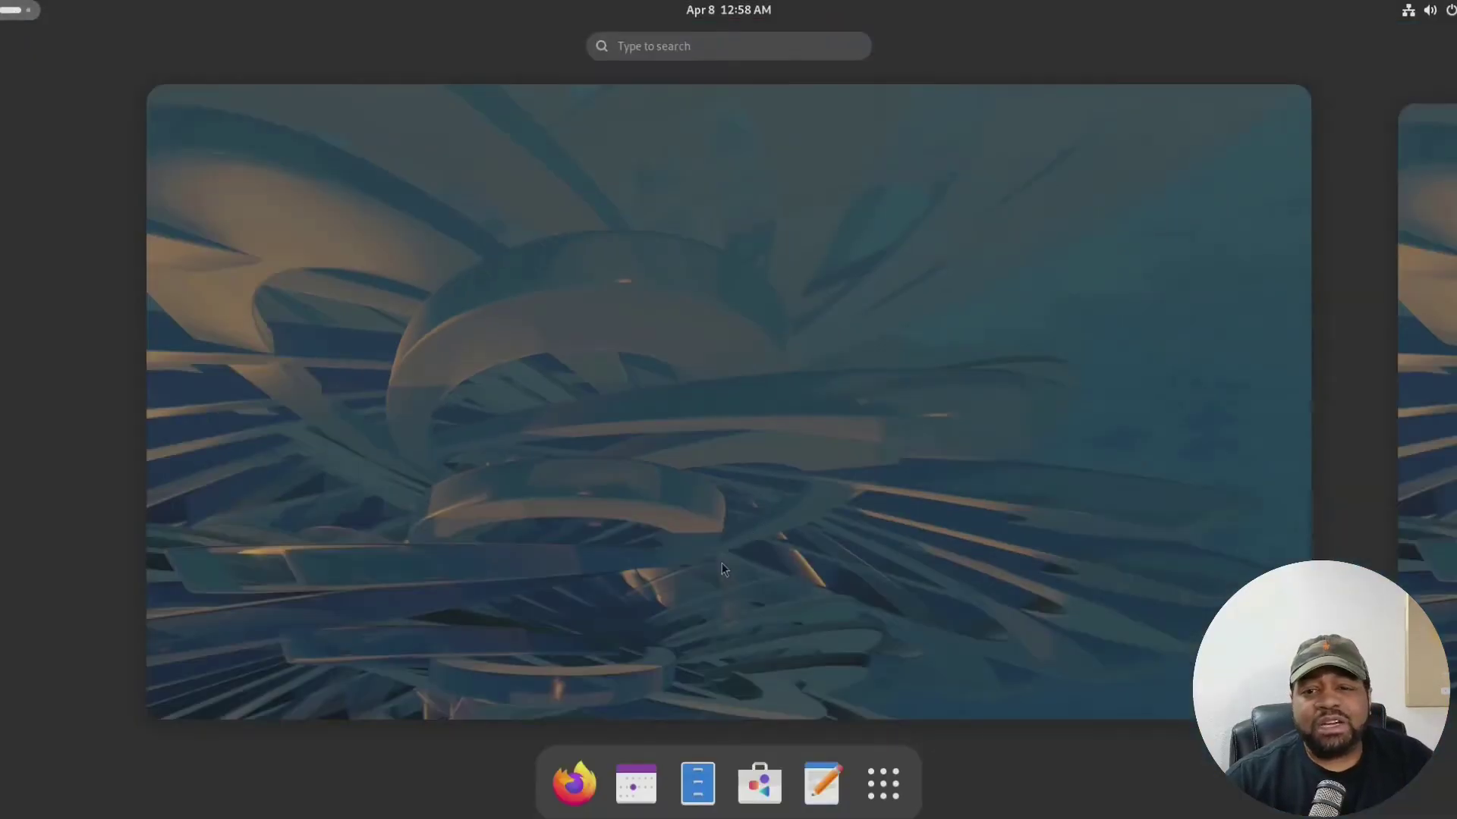
{"action": "type", "text": "termin"}
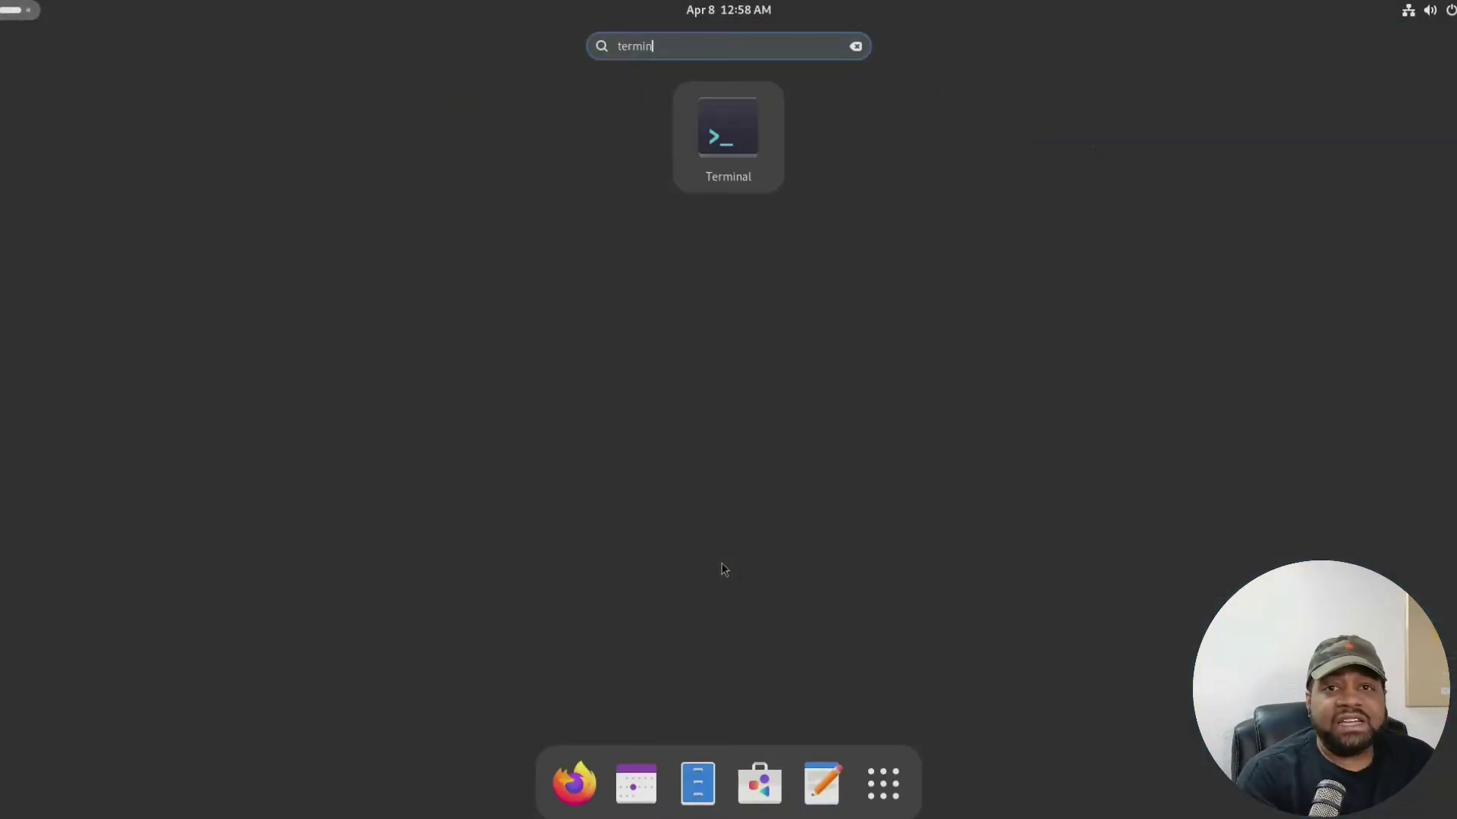
{"action": "key", "text": "Return"}
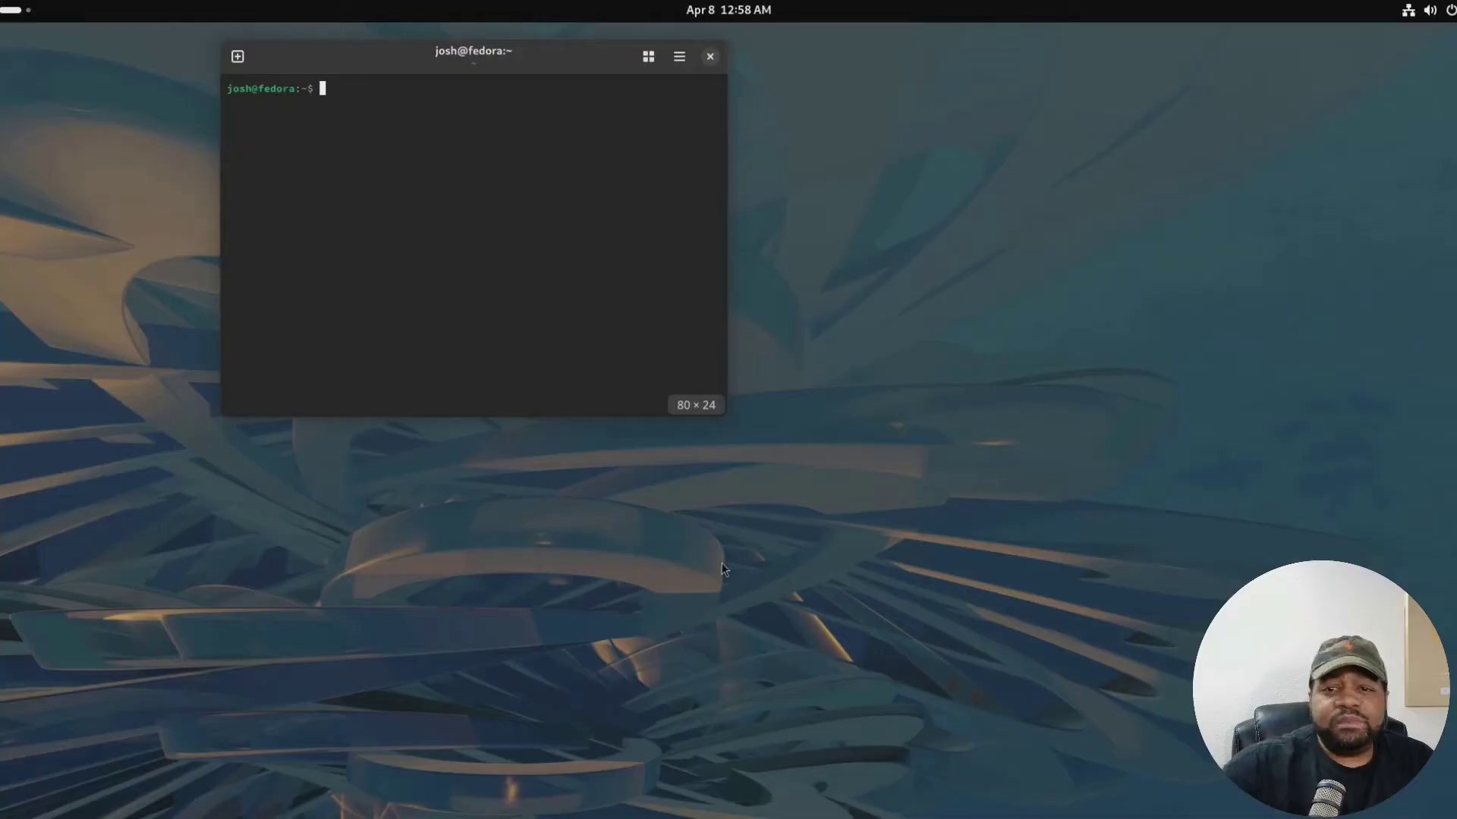
Enlarge the terminal text with zoom, resize the window bigger and move it left.
{"action": "left_click", "coordinate": [680, 64]}
{"action": "left_click", "coordinate": [742, 157]}
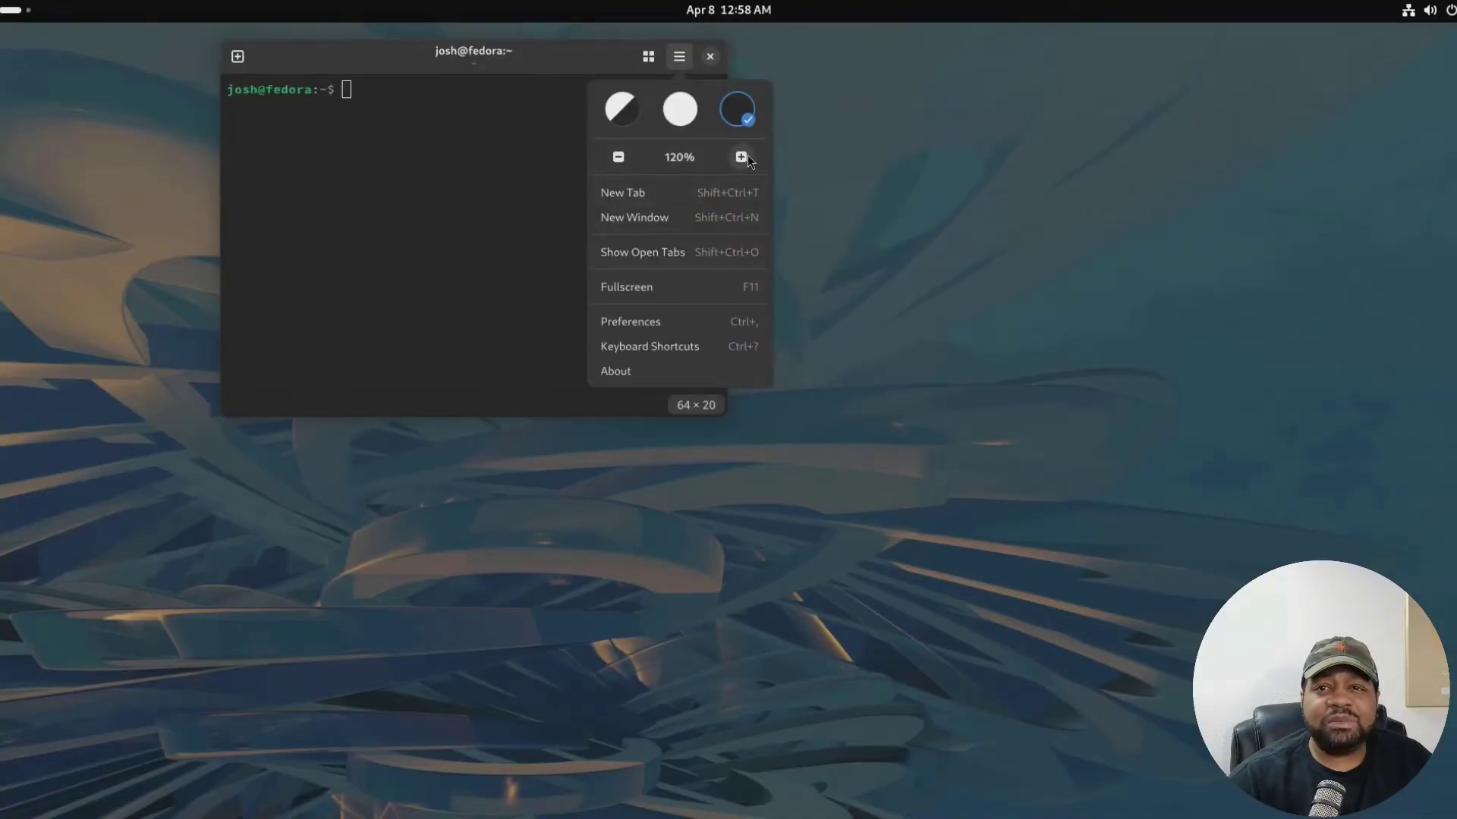
{"action": "left_click", "coordinate": [741, 158]}
{"action": "left_click", "coordinate": [772, 366]}
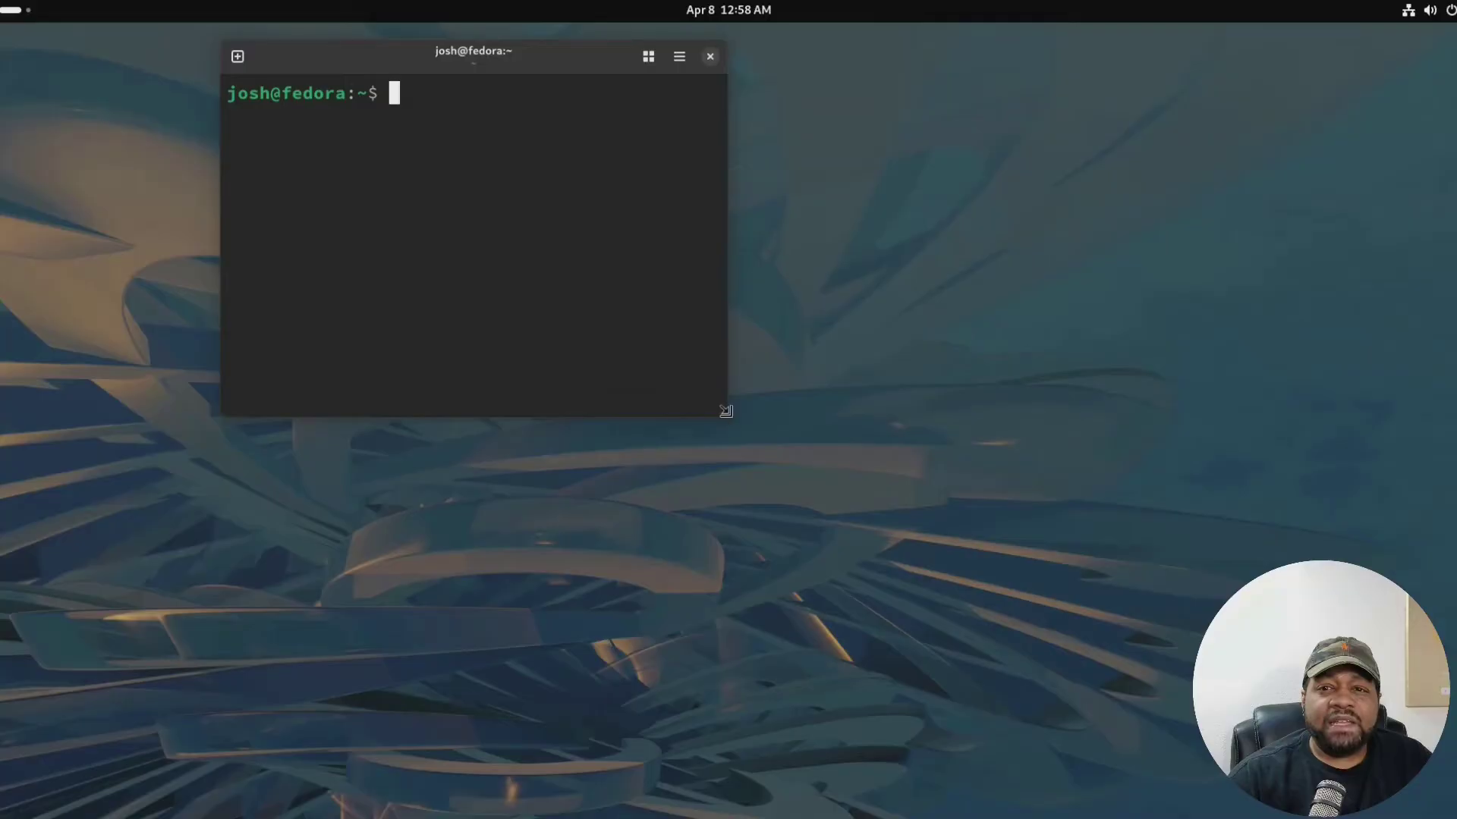
{"action": "left_click_drag", "start_coordinate": [726, 411], "coordinate": [1131, 650]}
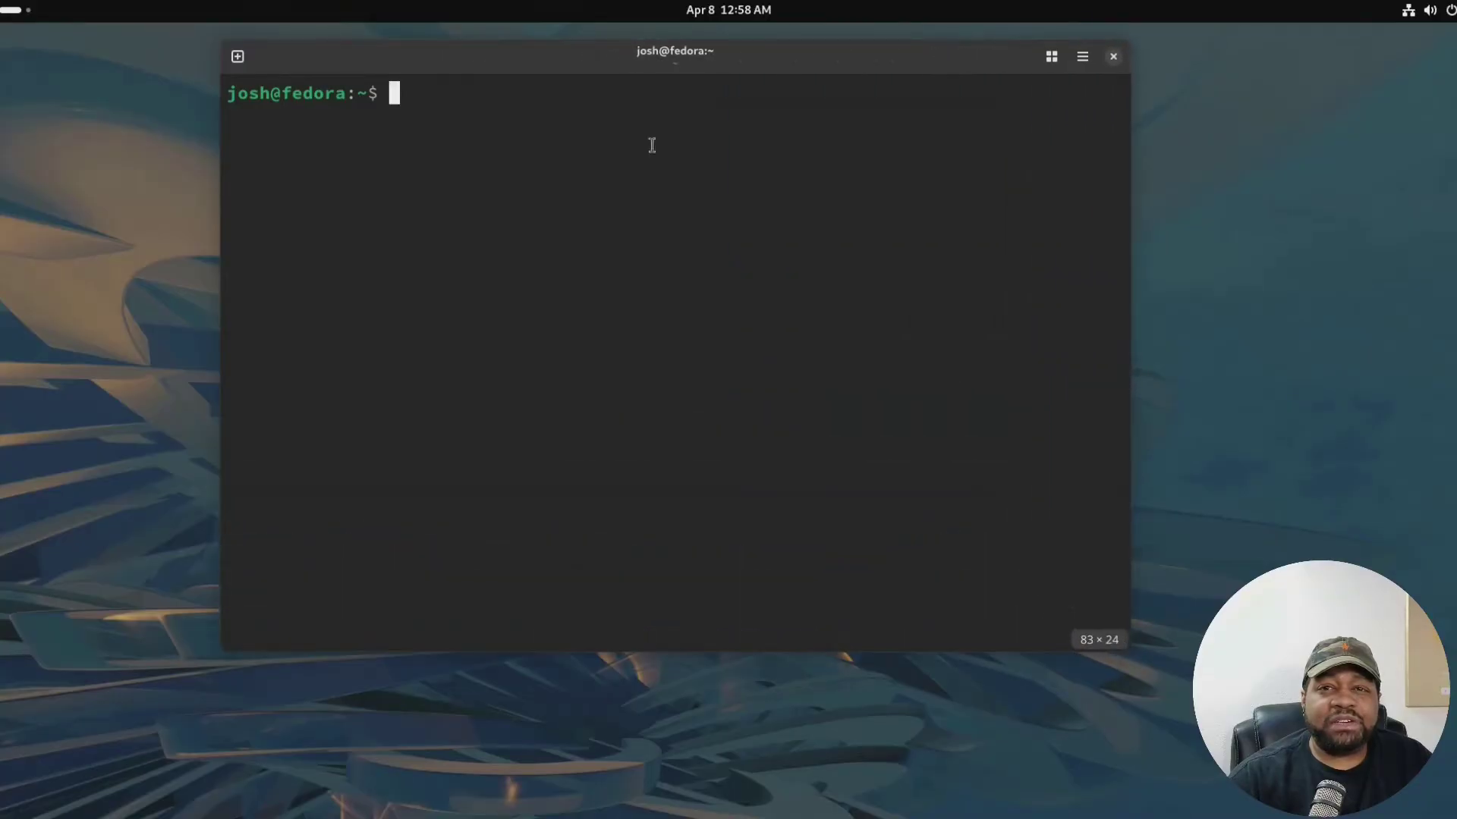
{"action": "left_click_drag", "start_coordinate": [830, 68], "coordinate": [644, 82]}
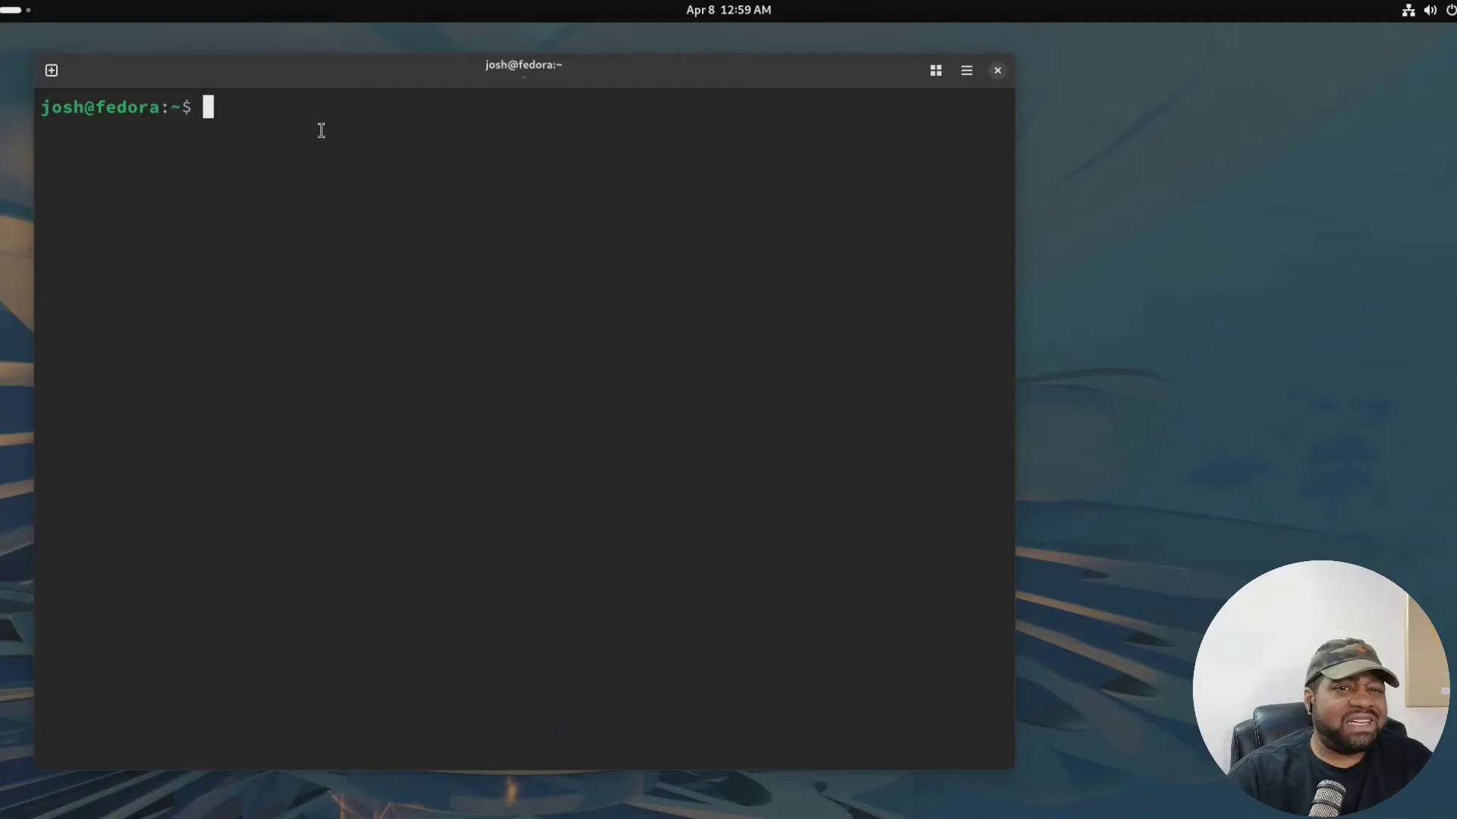
Confirm Flatpak 1.15.10 with 'flatpak --version' and 'sudo dnf install flatpak -y' as already installed.
{"action": "type", "text": "flatpak "}
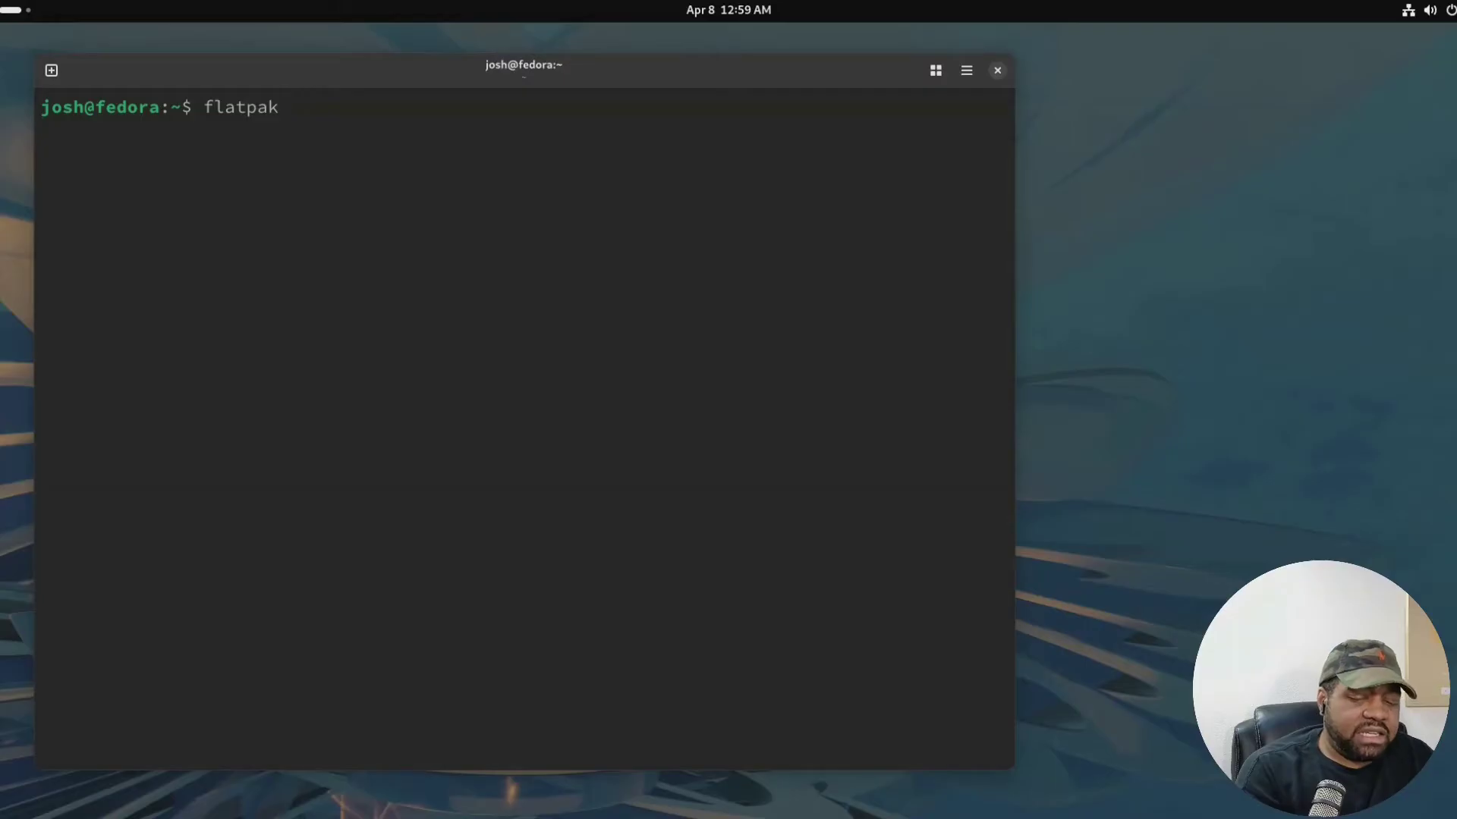
{"action": "type", "text": "--version"}
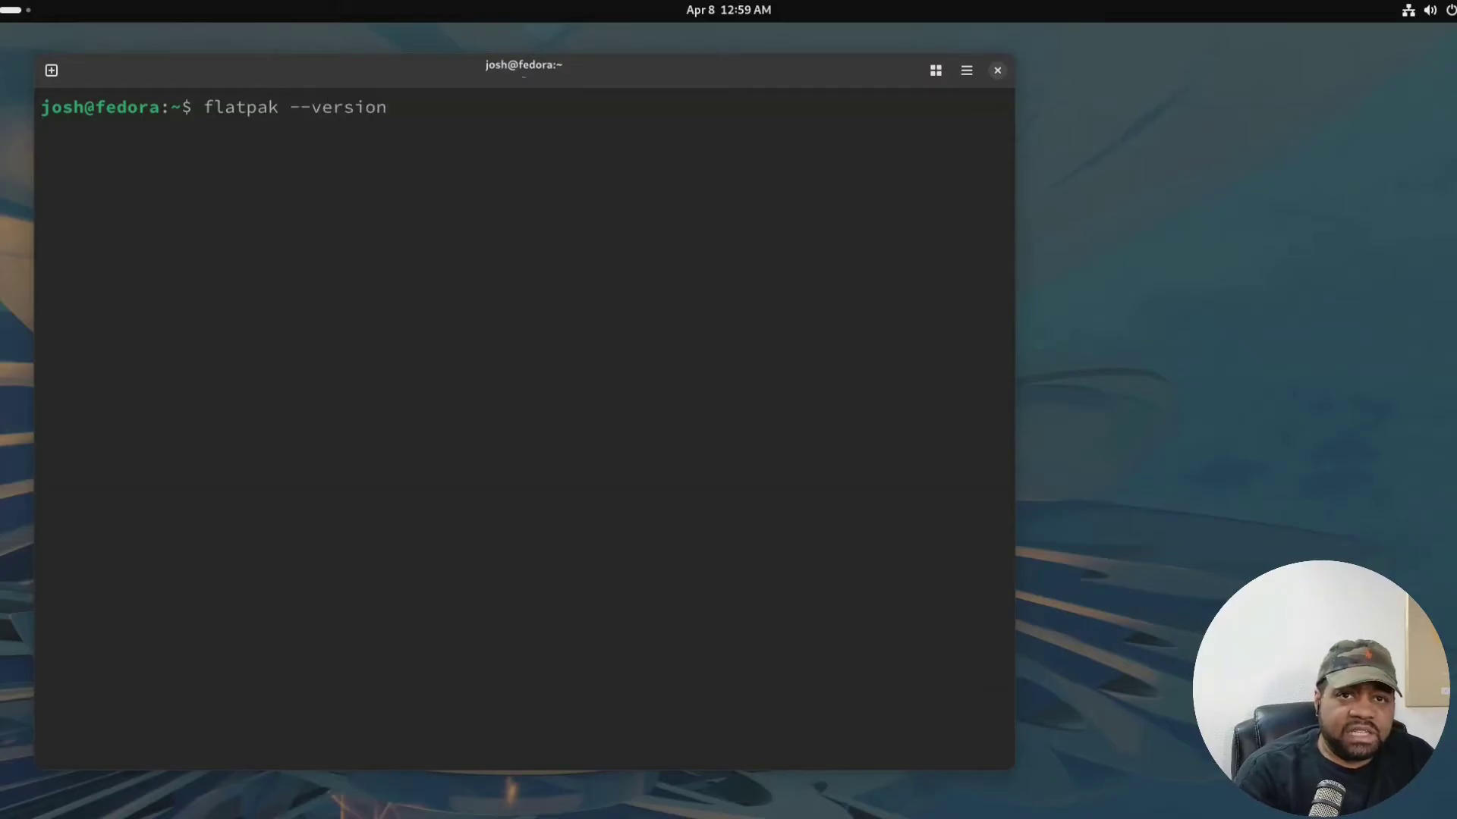
{"action": "key", "text": "Return"}
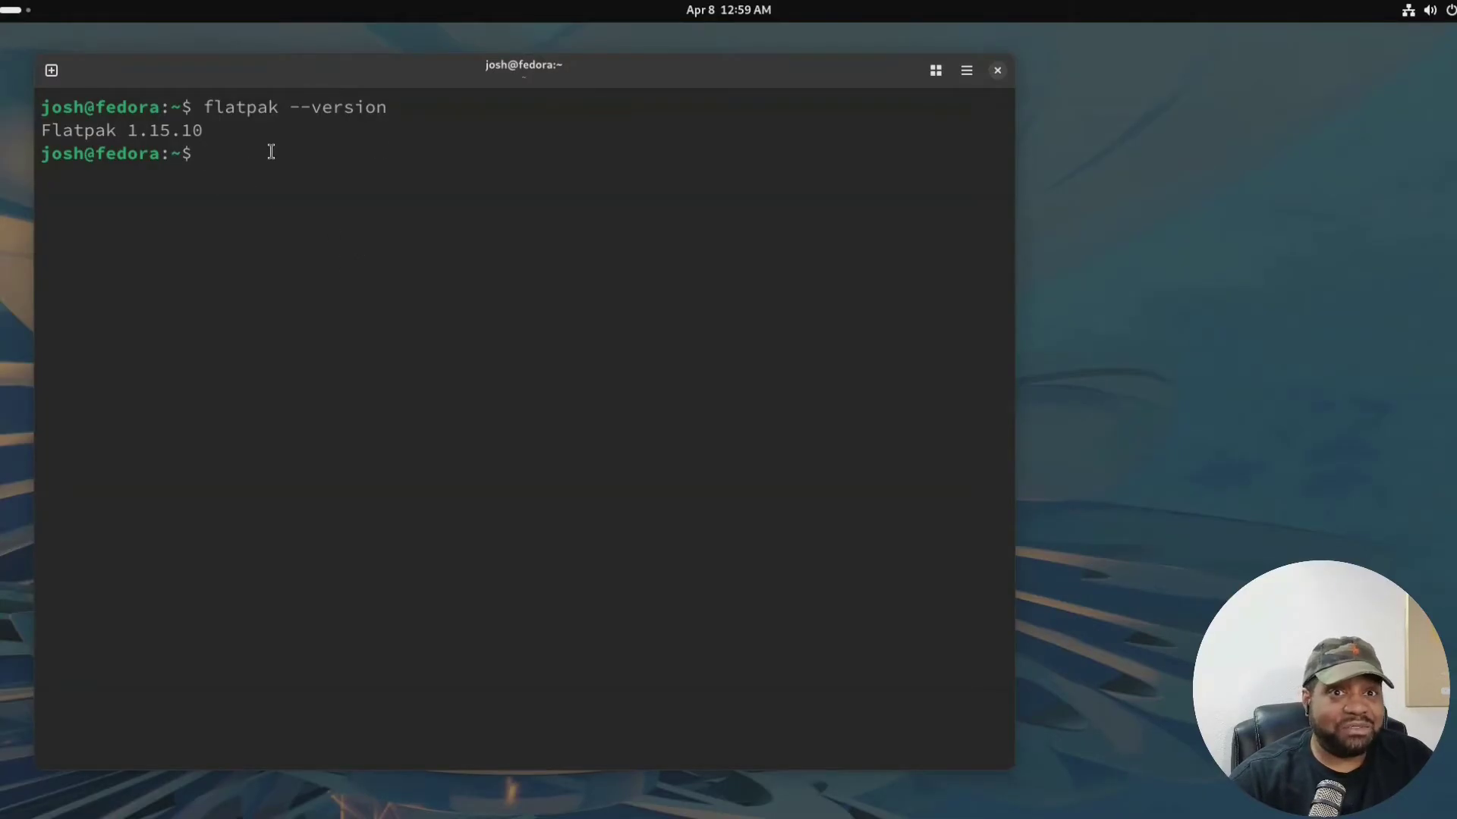
{"action": "type", "text": "sudo"}
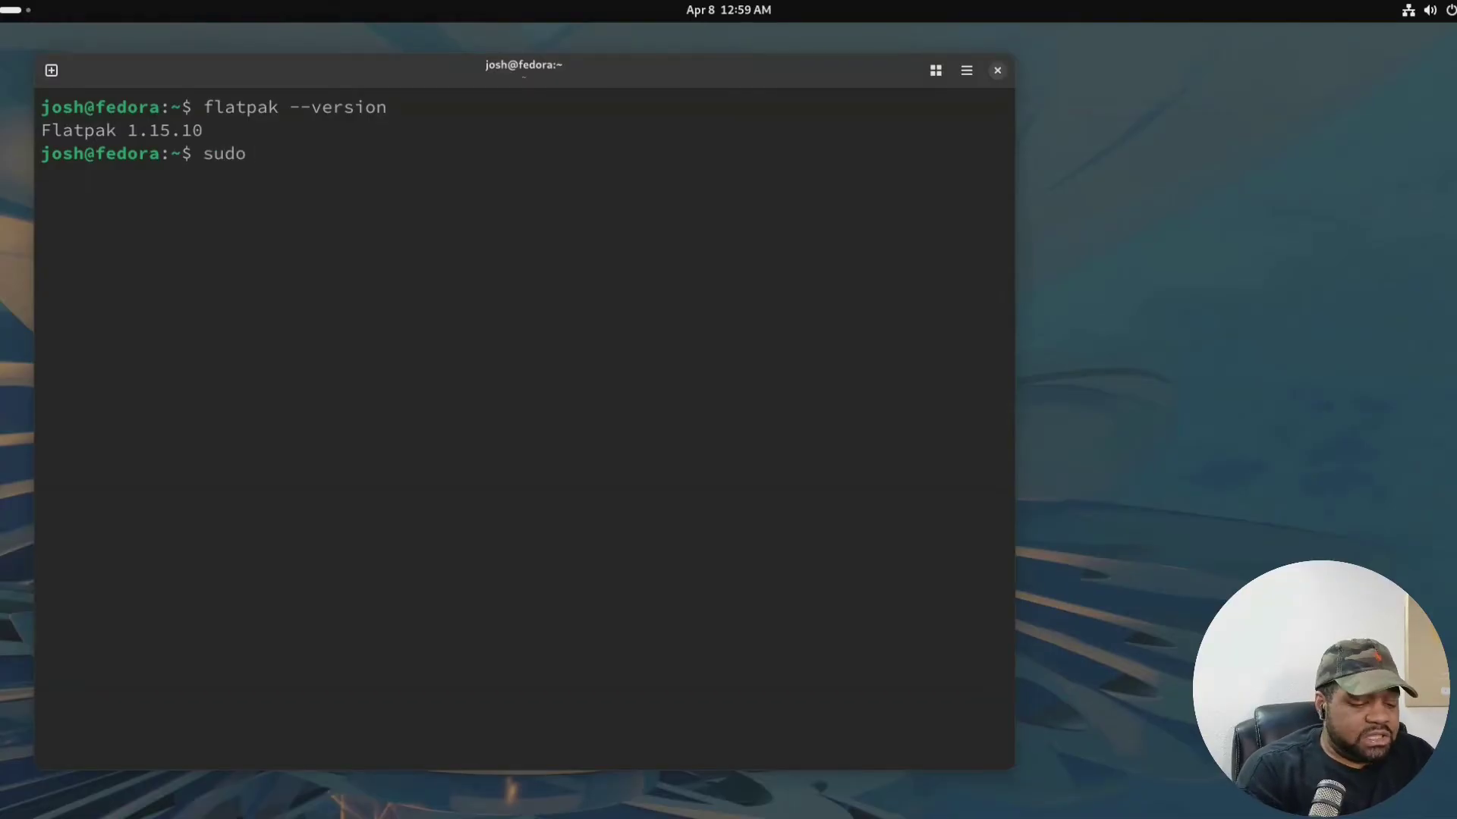
{"action": "type", "text": " dnf install"}
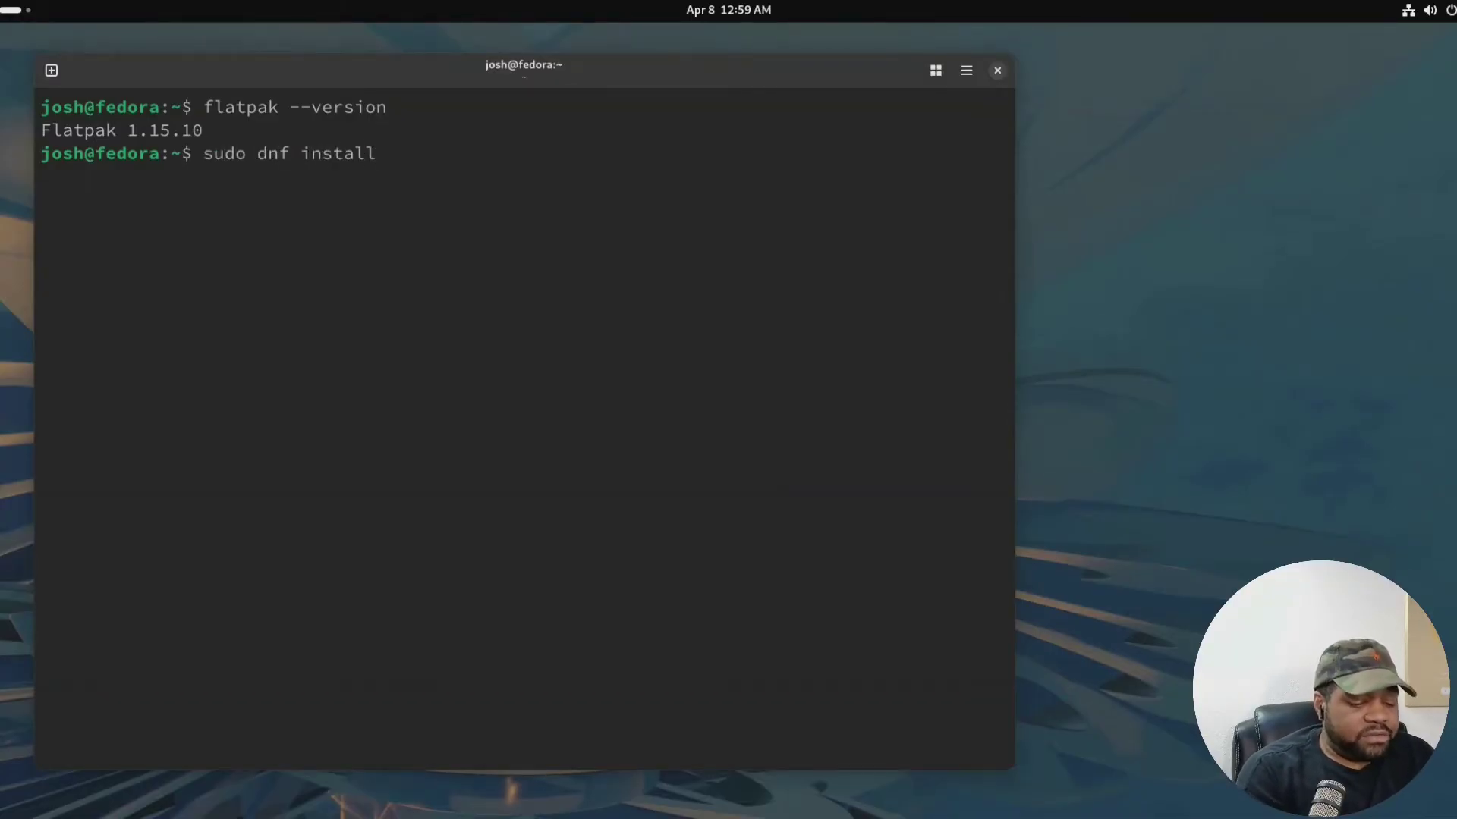
{"action": "type", "text": " flatpak -y"}
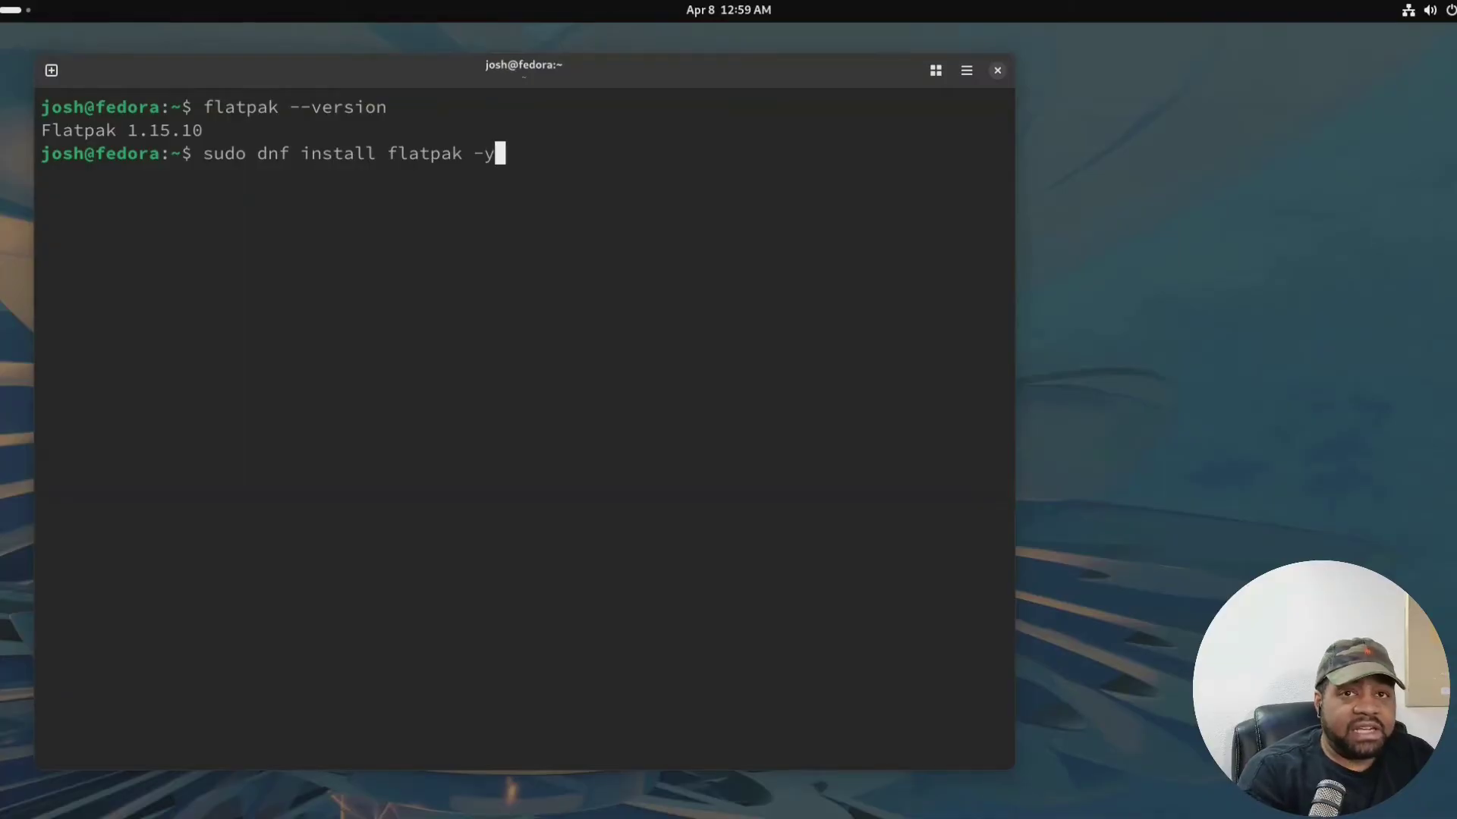
{"action": "key", "text": "Return"}
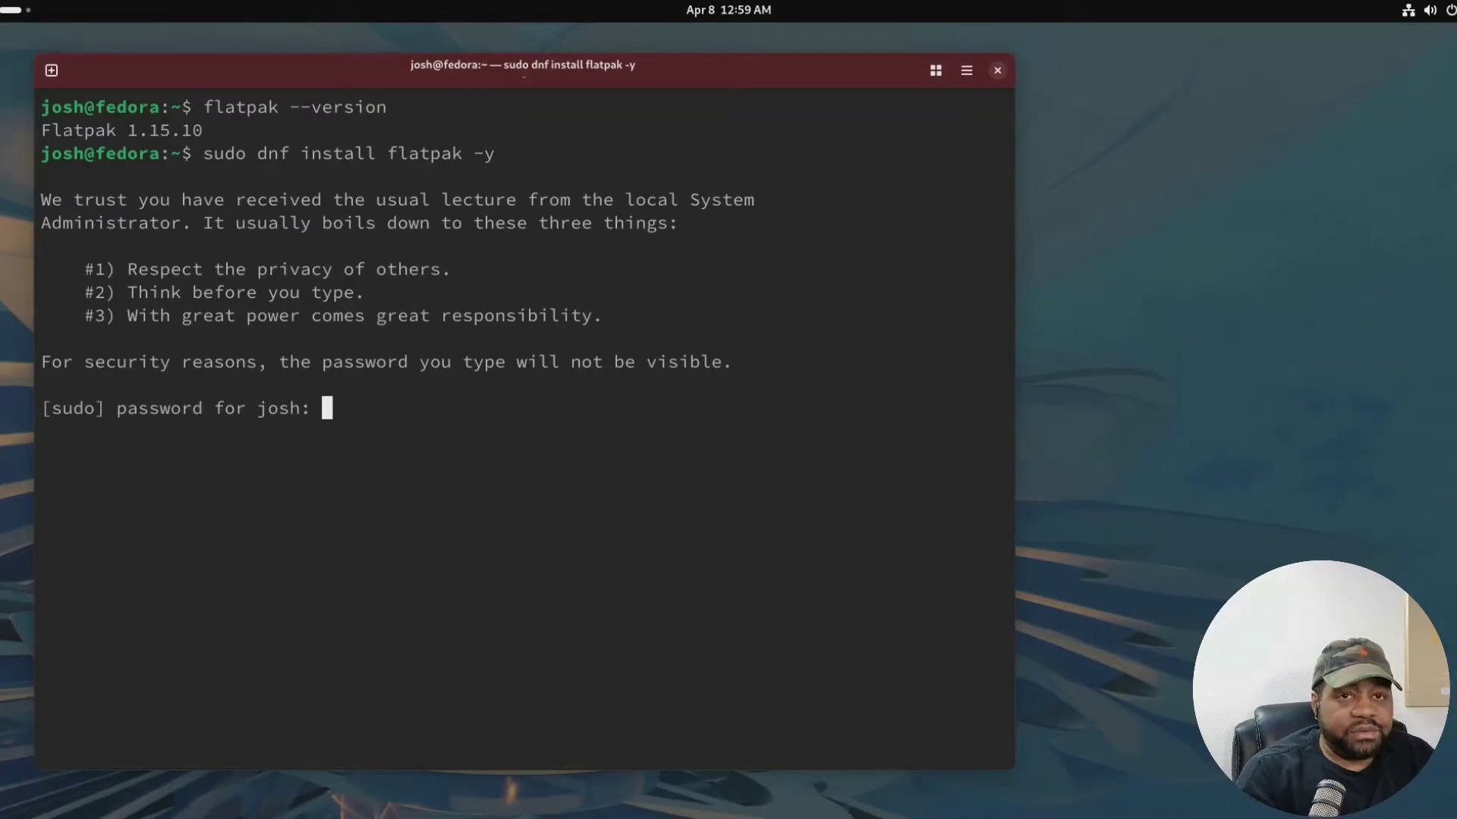
{"action": "key", "text": "Return"}
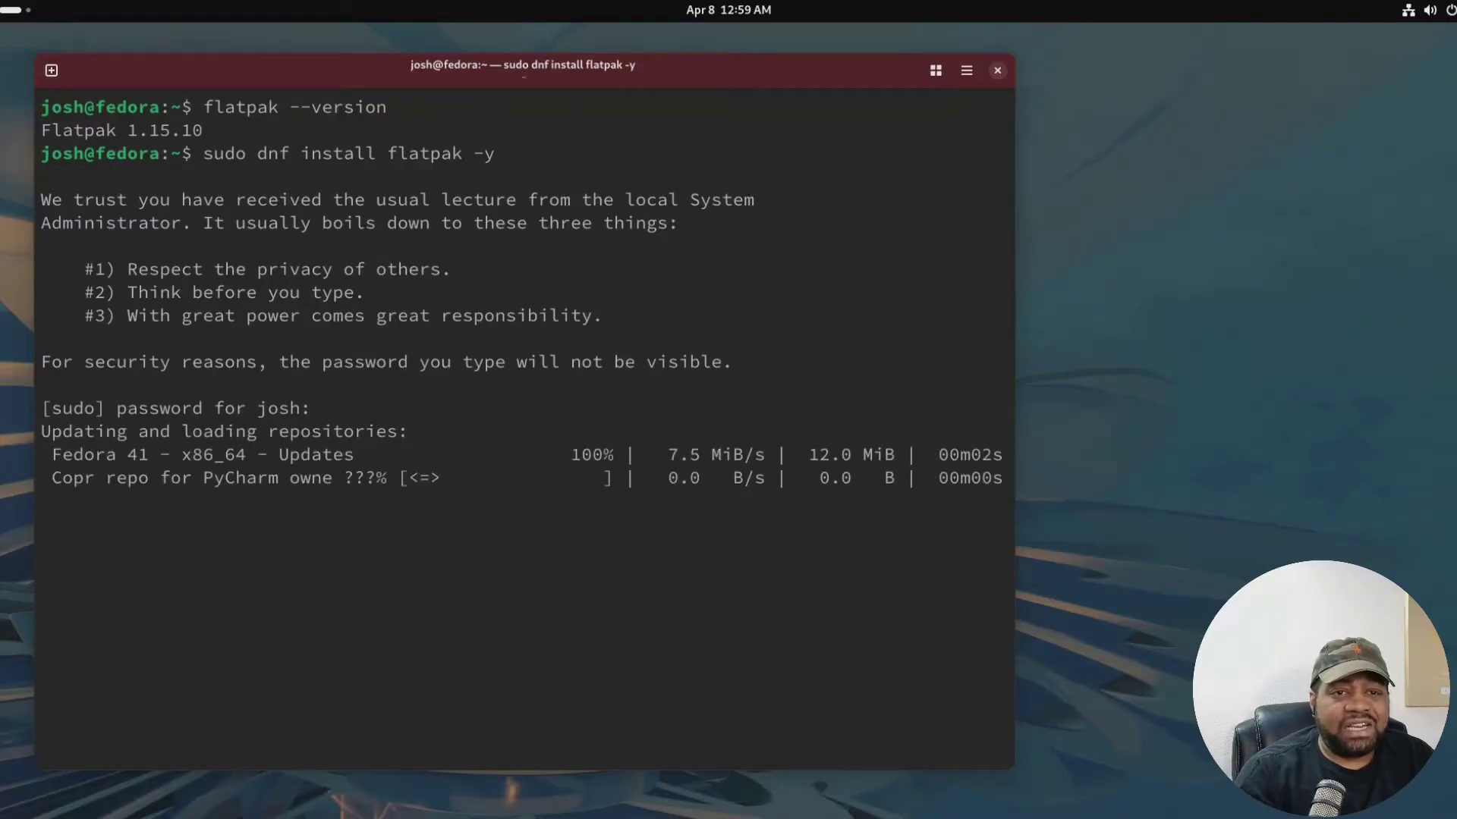
Highlight the already-installed Package line, then clear the terminal with Ctrl+L.
{"action": "left_click_drag", "start_coordinate": [699, 641], "coordinate": [39, 641]}
{"action": "left_click", "coordinate": [298, 708]}
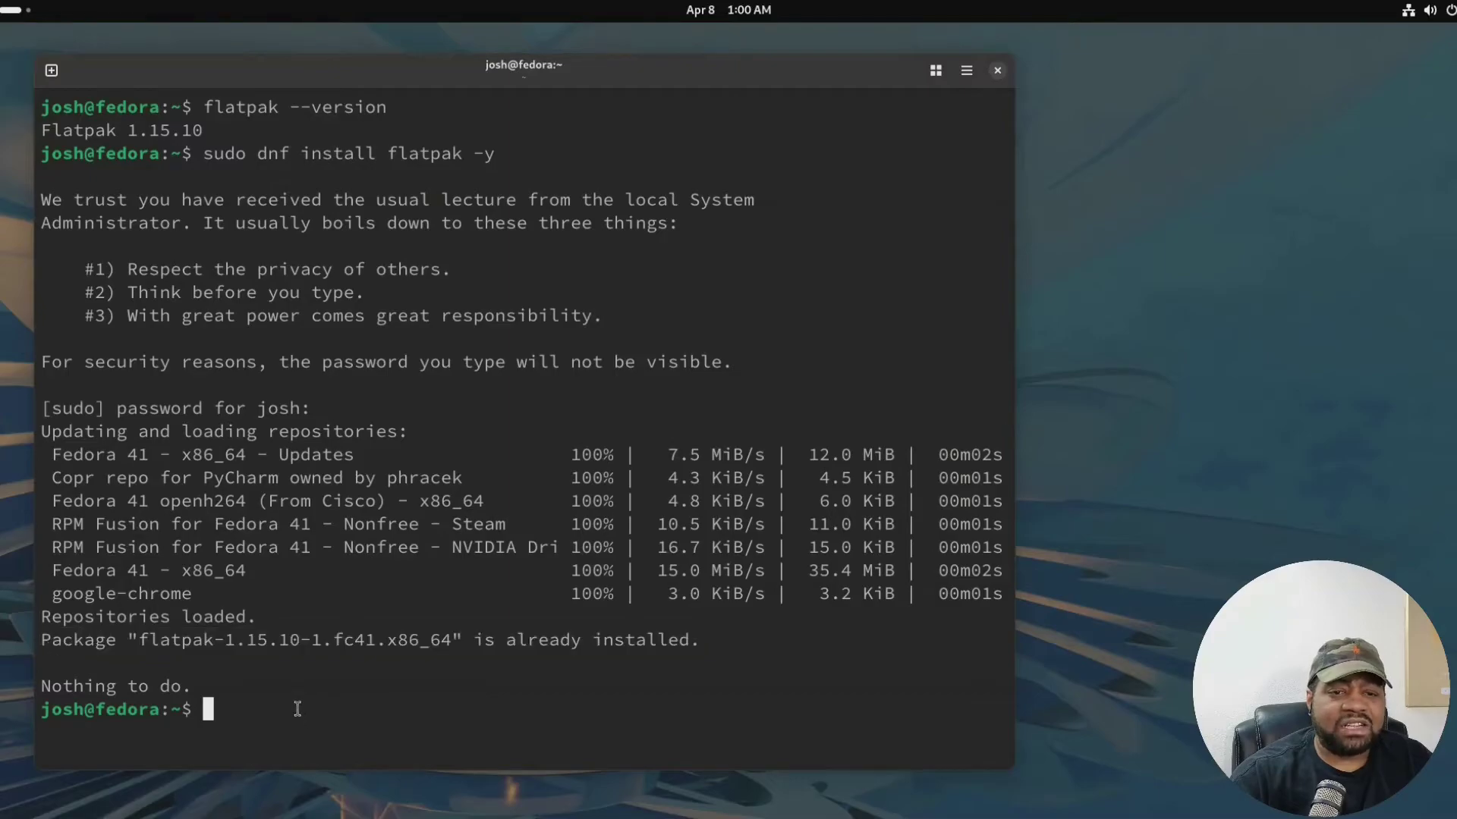
{"action": "key", "text": "ctrl+l"}
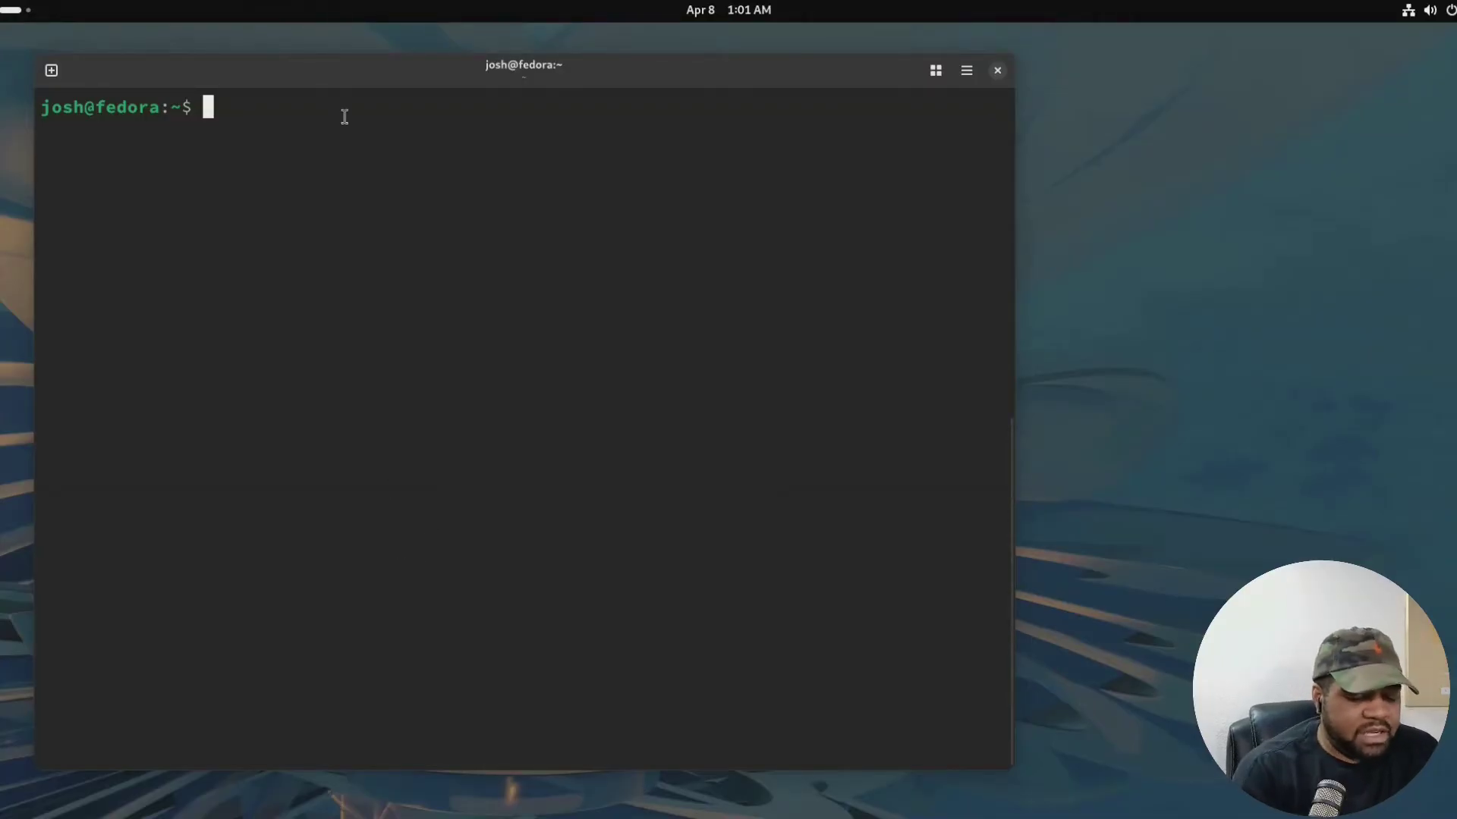
{"action": "type", "text": "flatpak "}
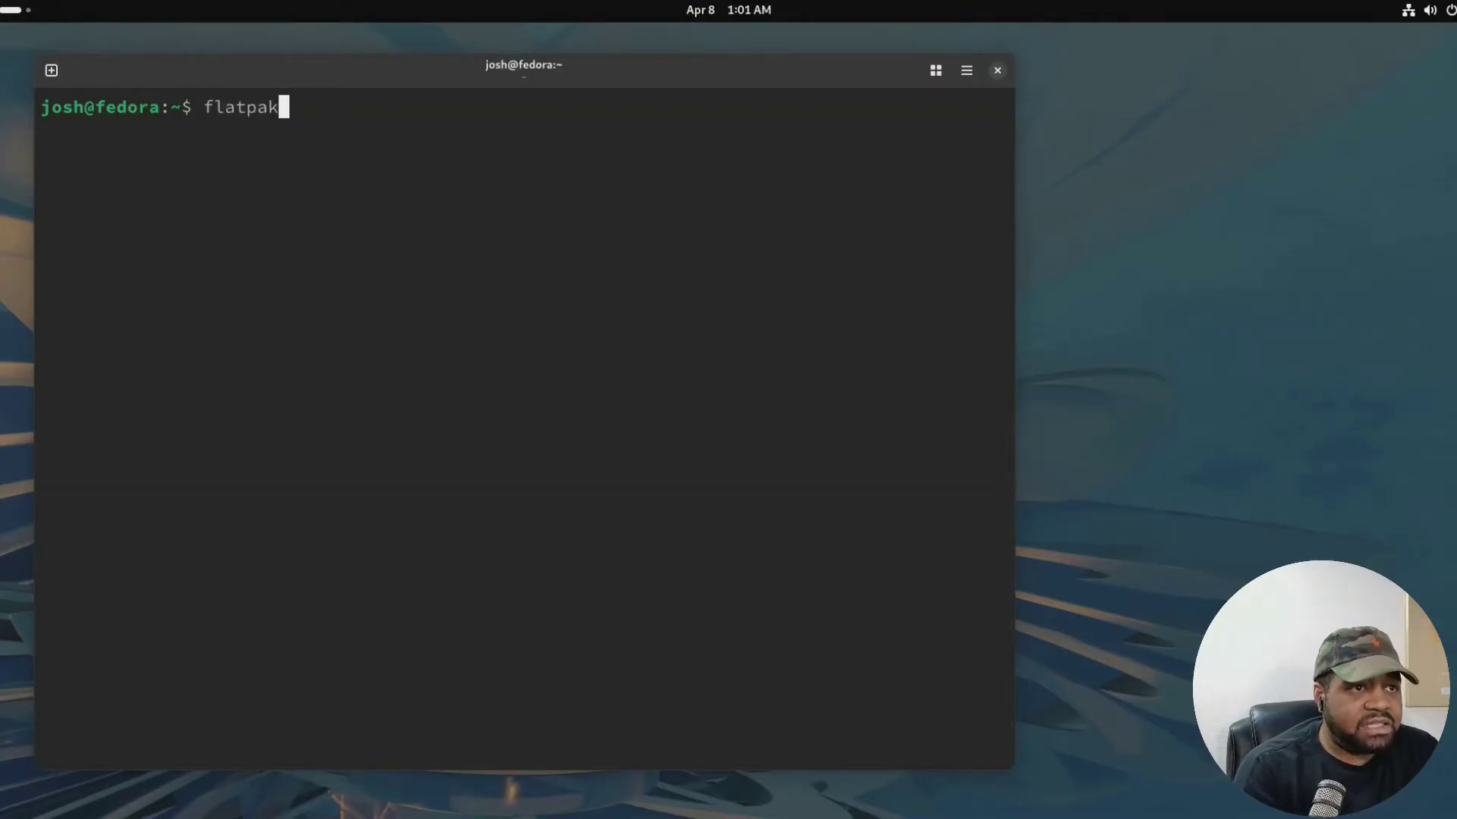
{"action": "type", "text": "remote-a"}
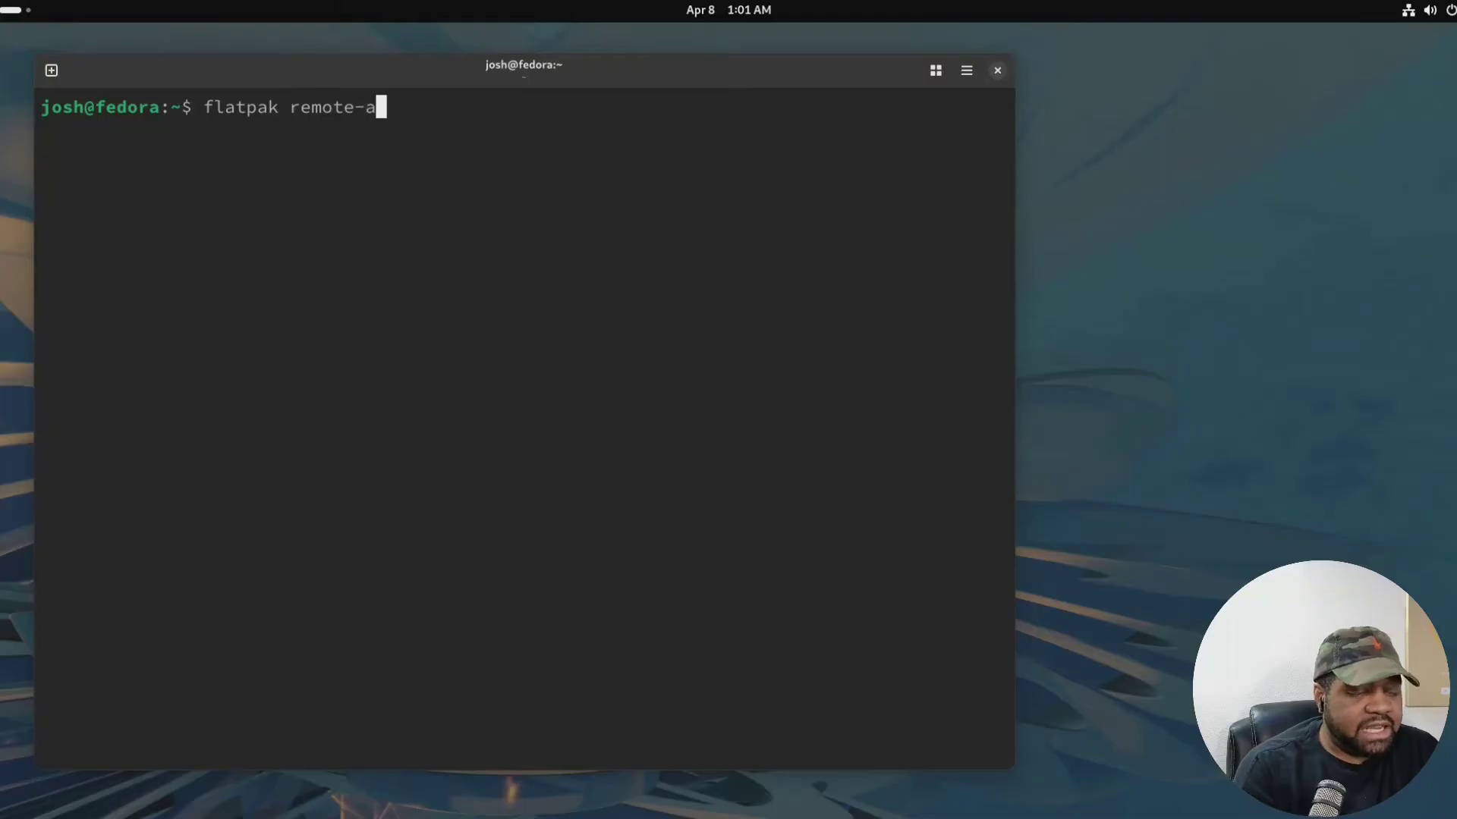
{"action": "type", "text": "dd --"}
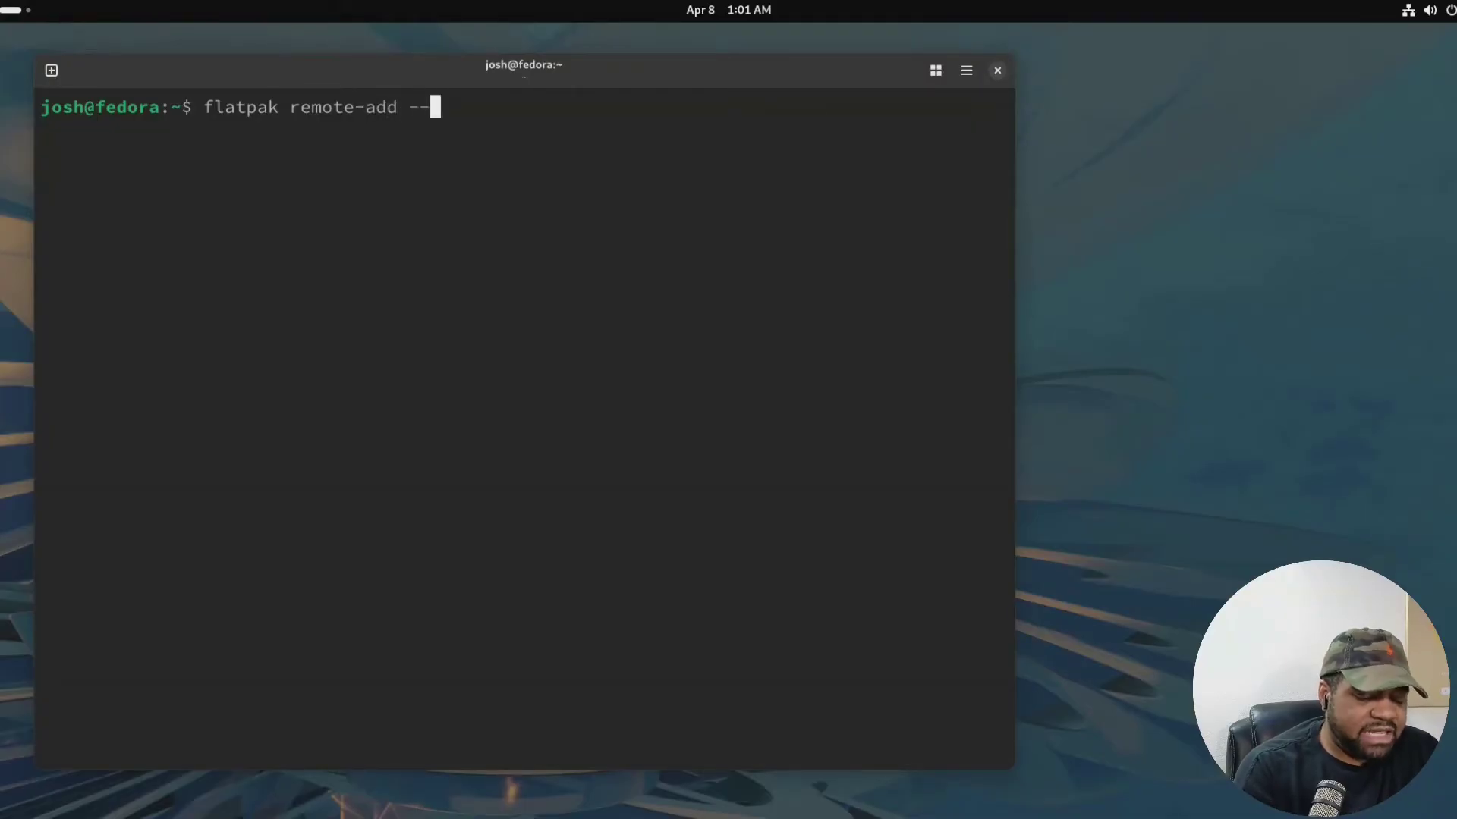
{"action": "type", "text": "if-not"}
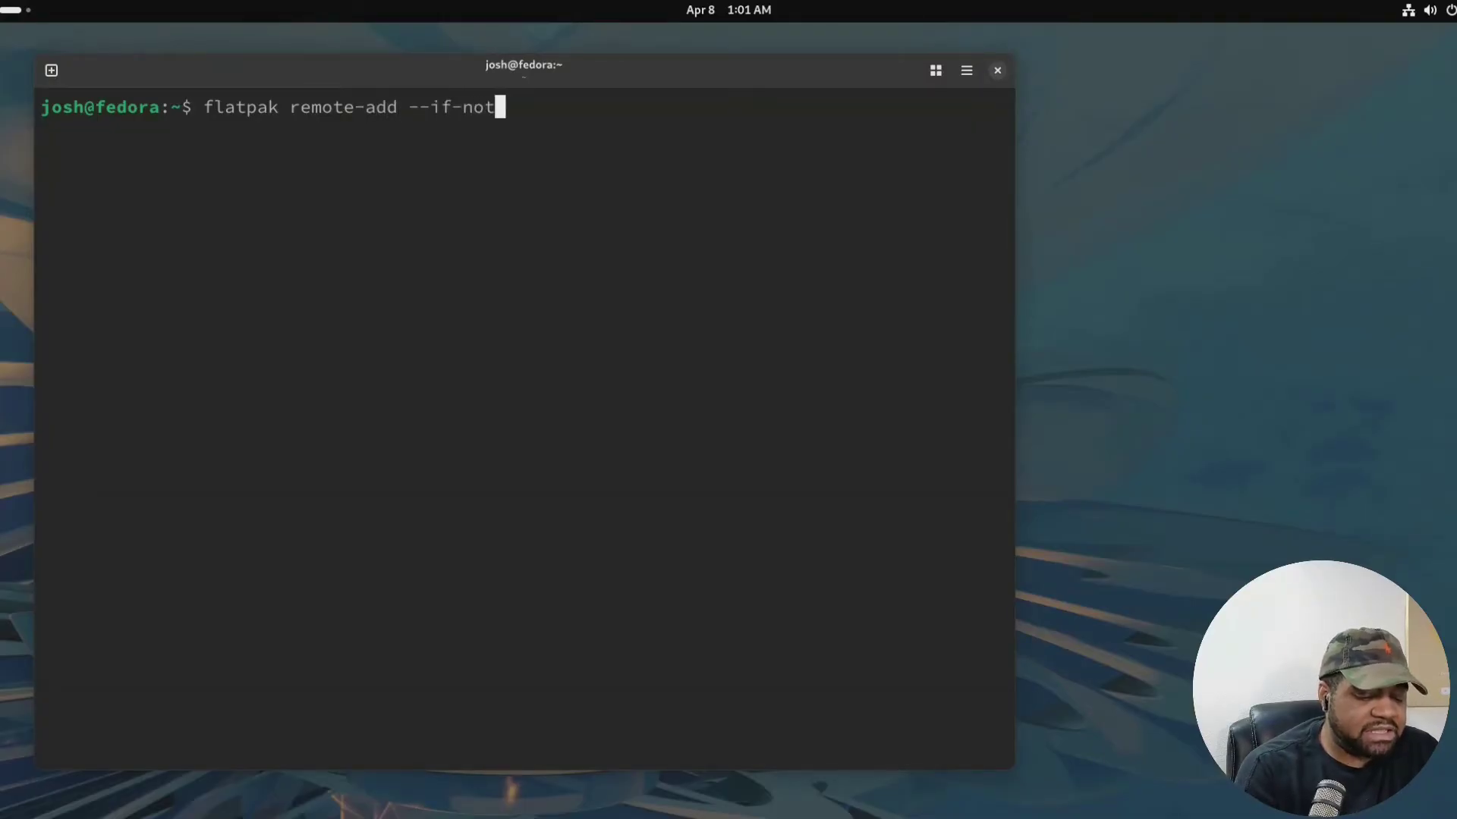
{"action": "type", "text": "-exists "}
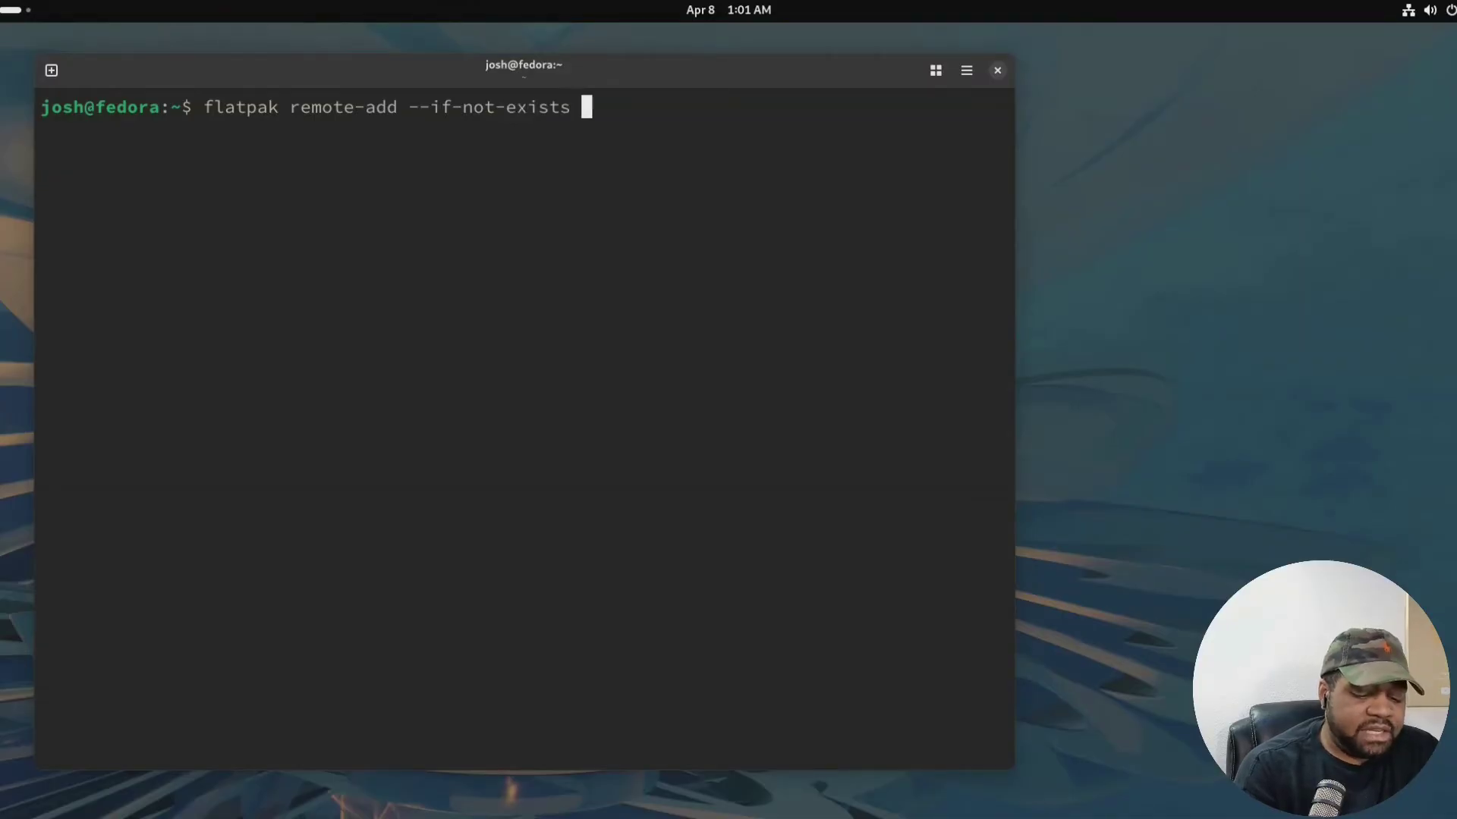
{"action": "type", "text": "flathub"}
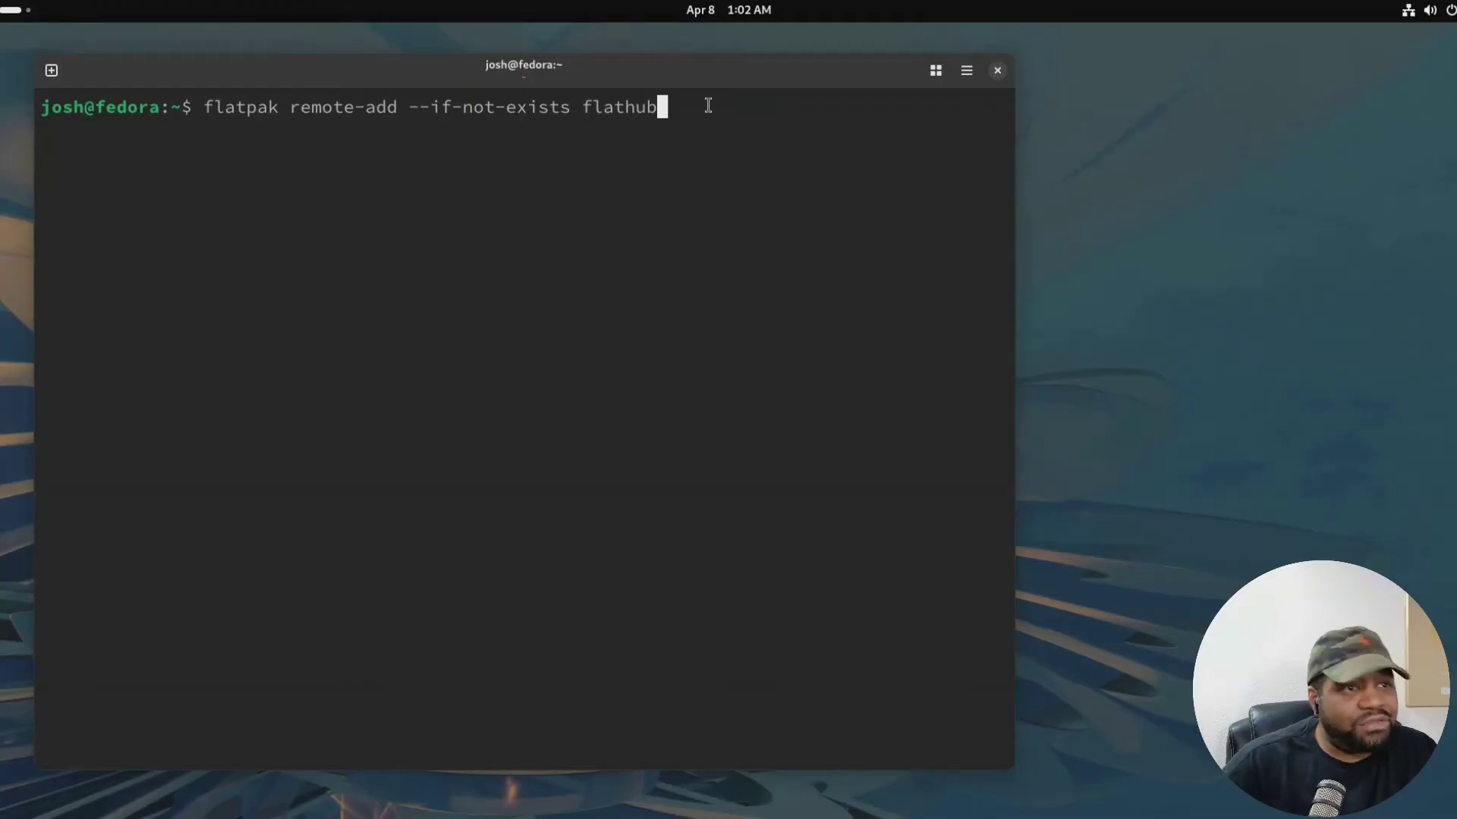
{"action": "type", "text": "ht"}
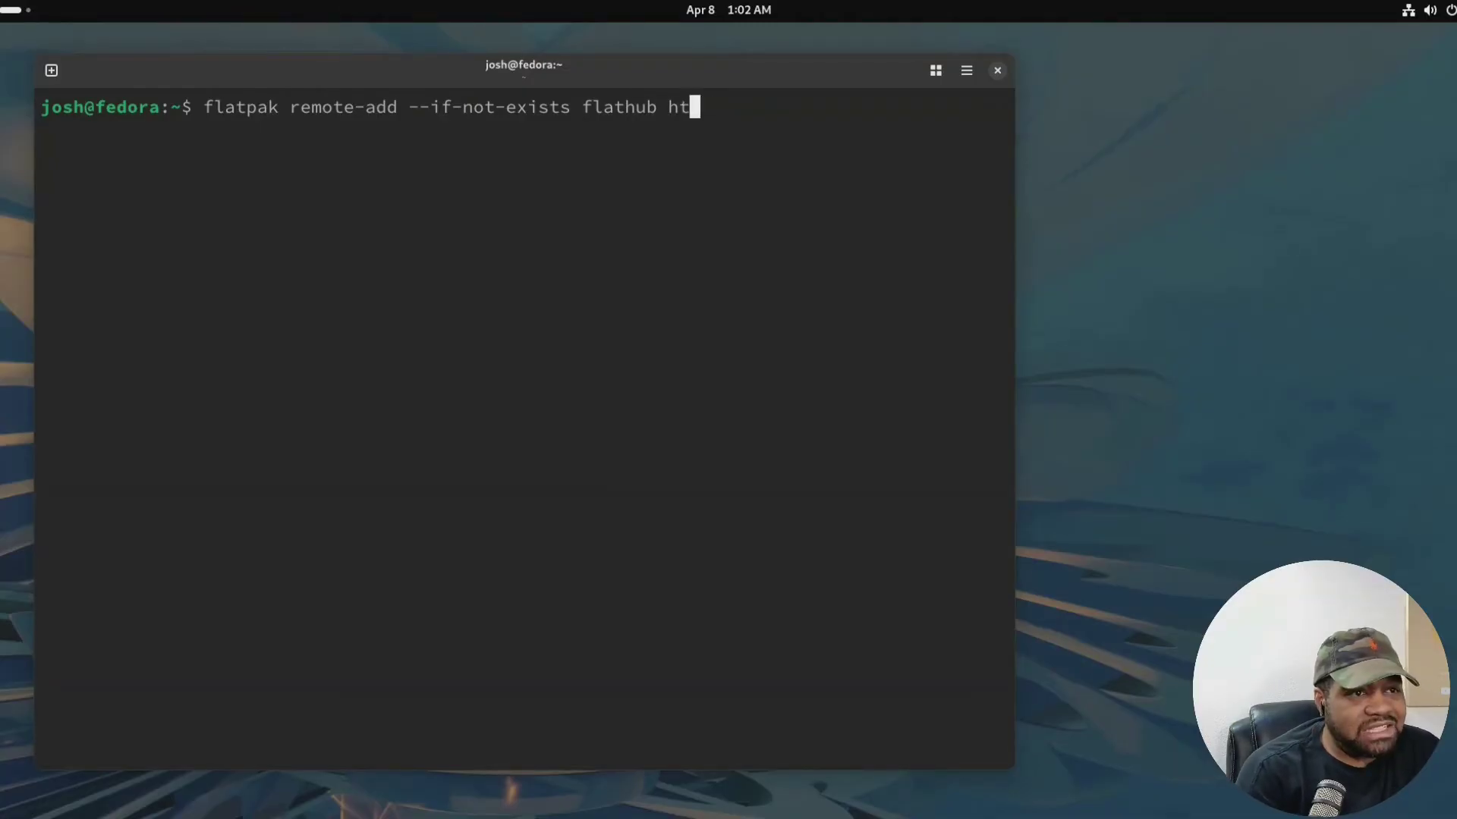
{"action": "type", "text": "tps://"}
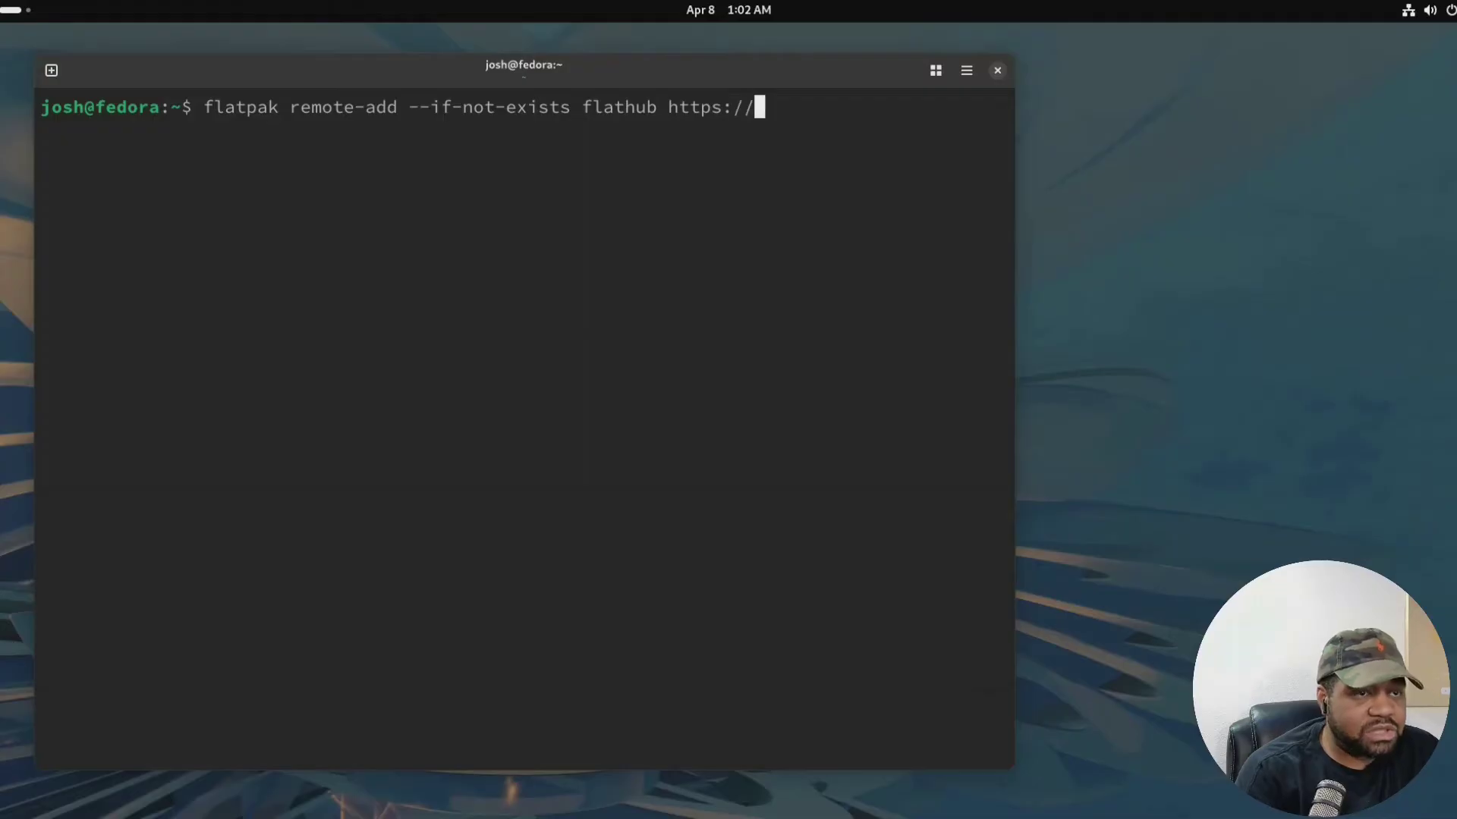
{"action": "type", "text": "flathub"}
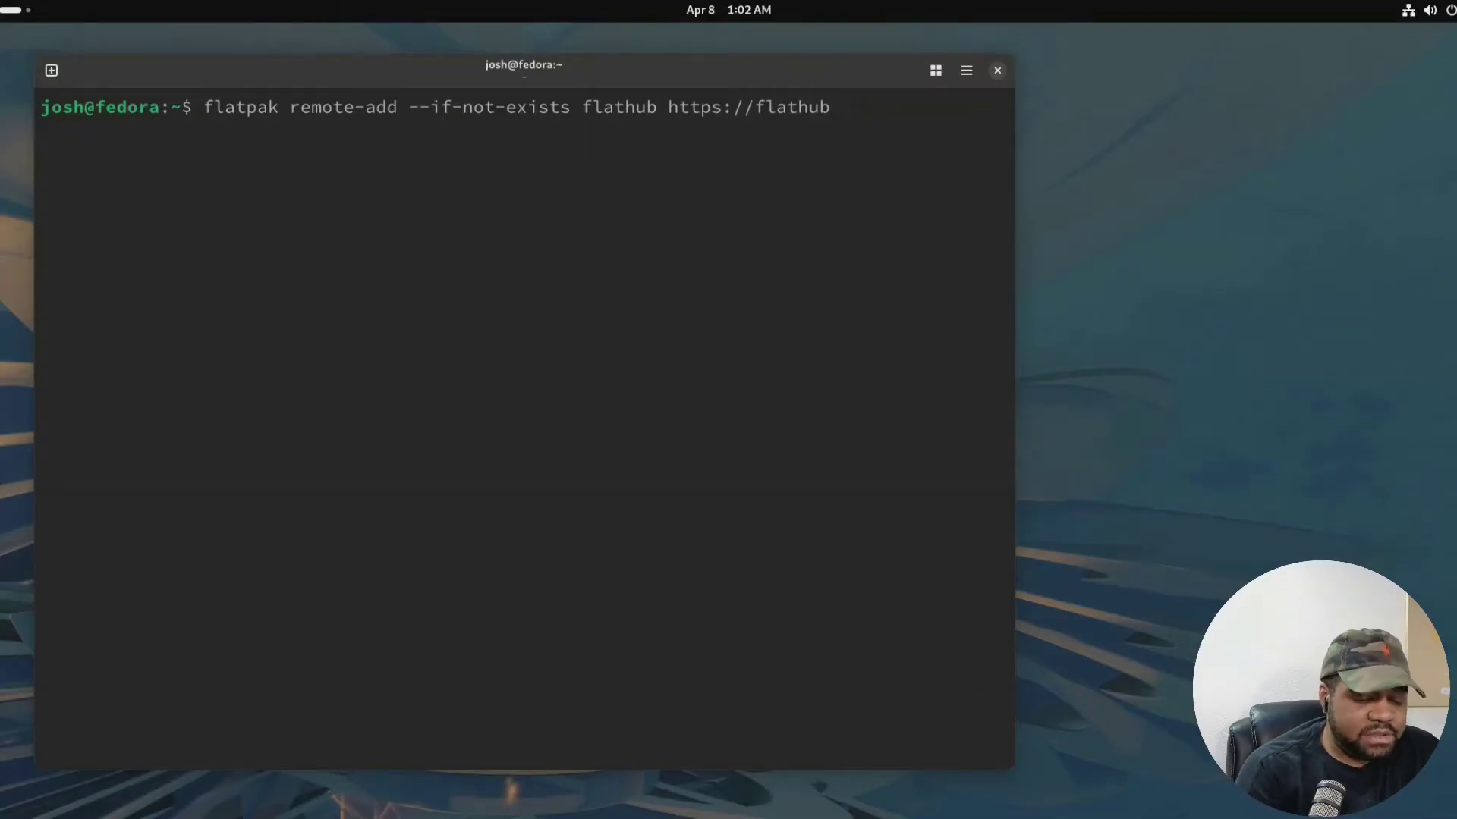
{"action": "type", "text": ".org/repo"}
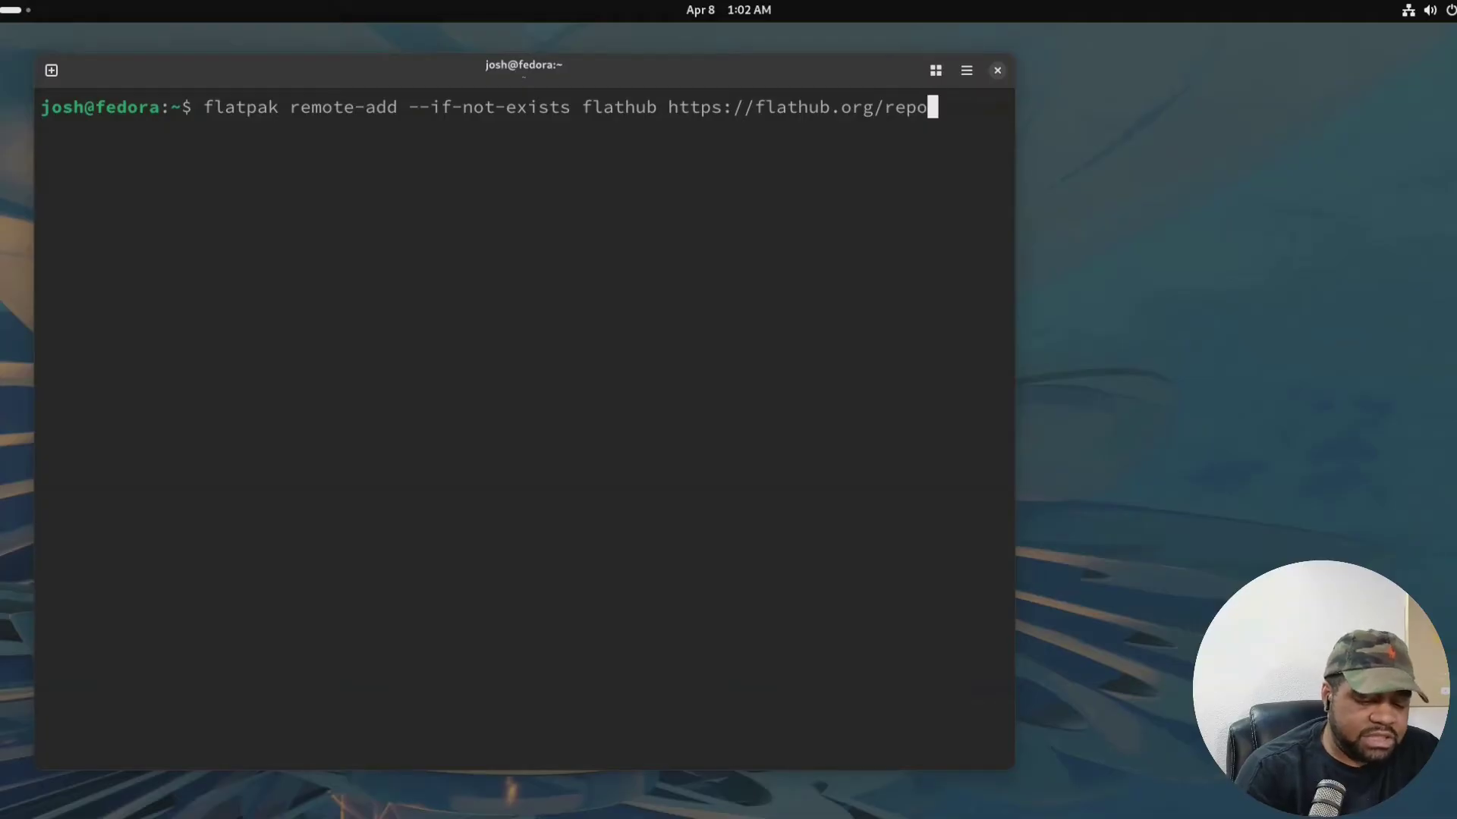
{"action": "type", "text": "/flathub"}
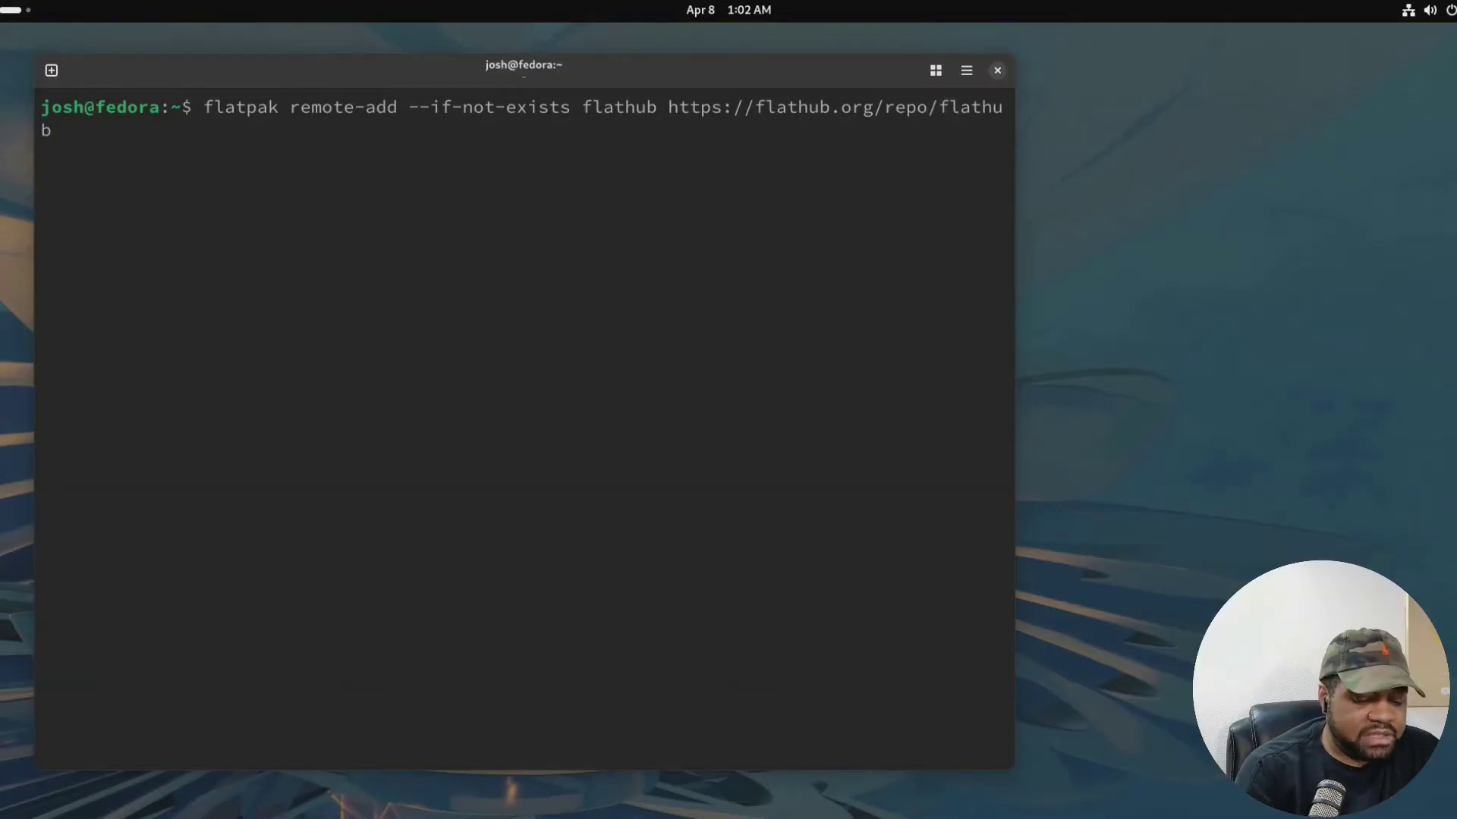
{"action": "type", "text": ".flatpak"}
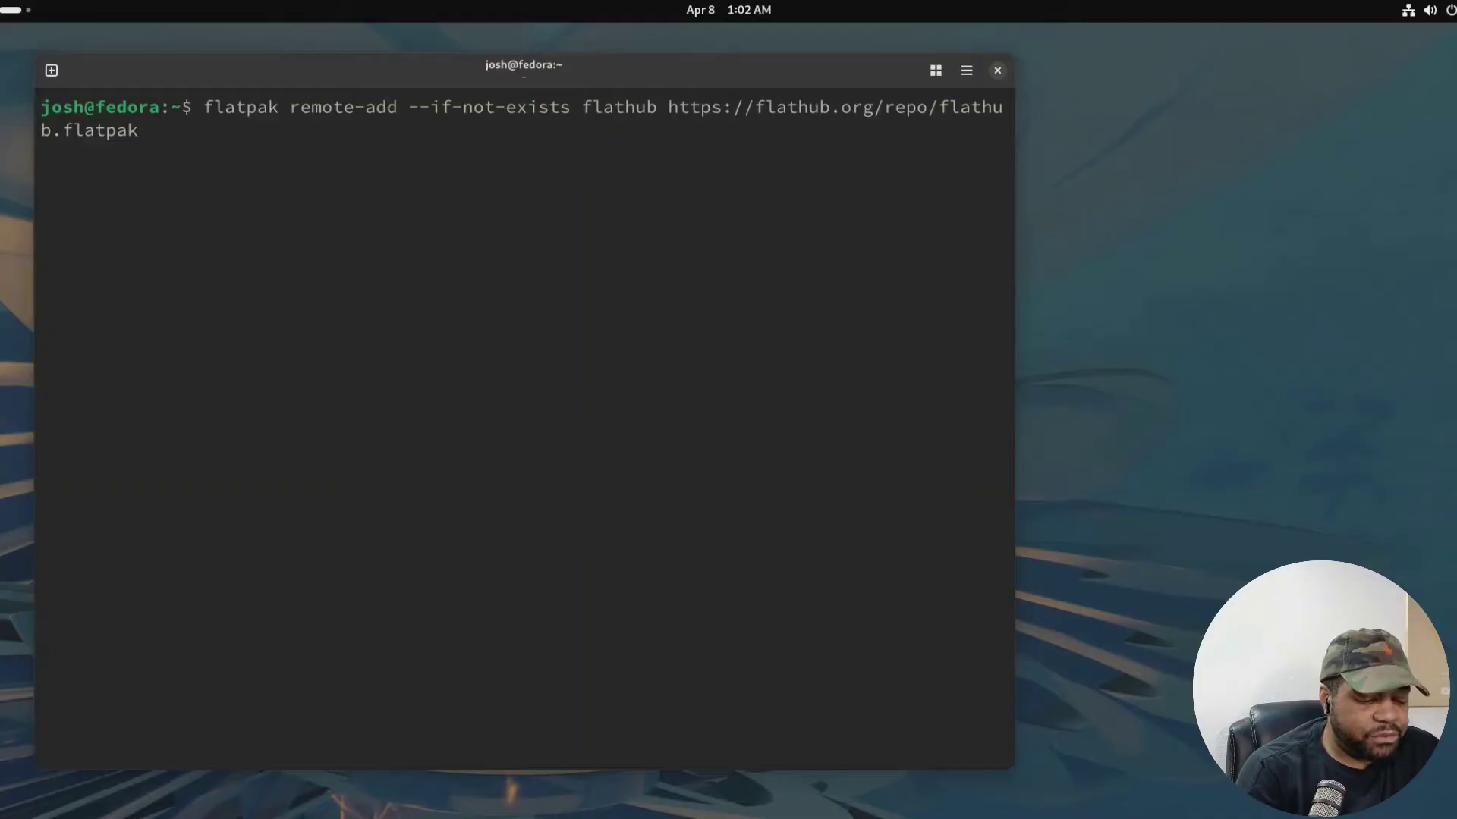
{"action": "type", "text": "repo"}
{"action": "key", "text": "Return"}
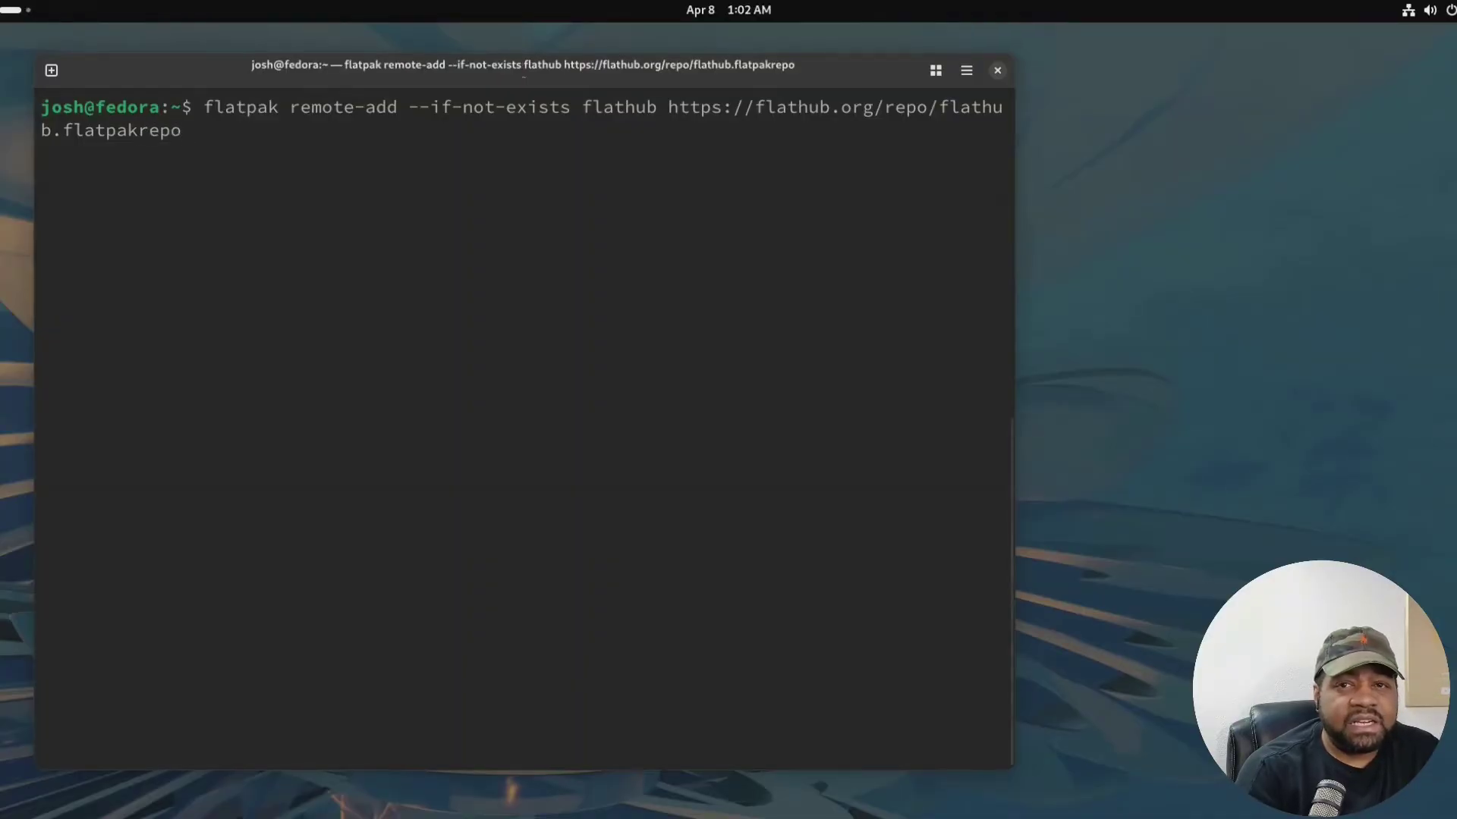
{"action": "type", "text": "•••••••••"}
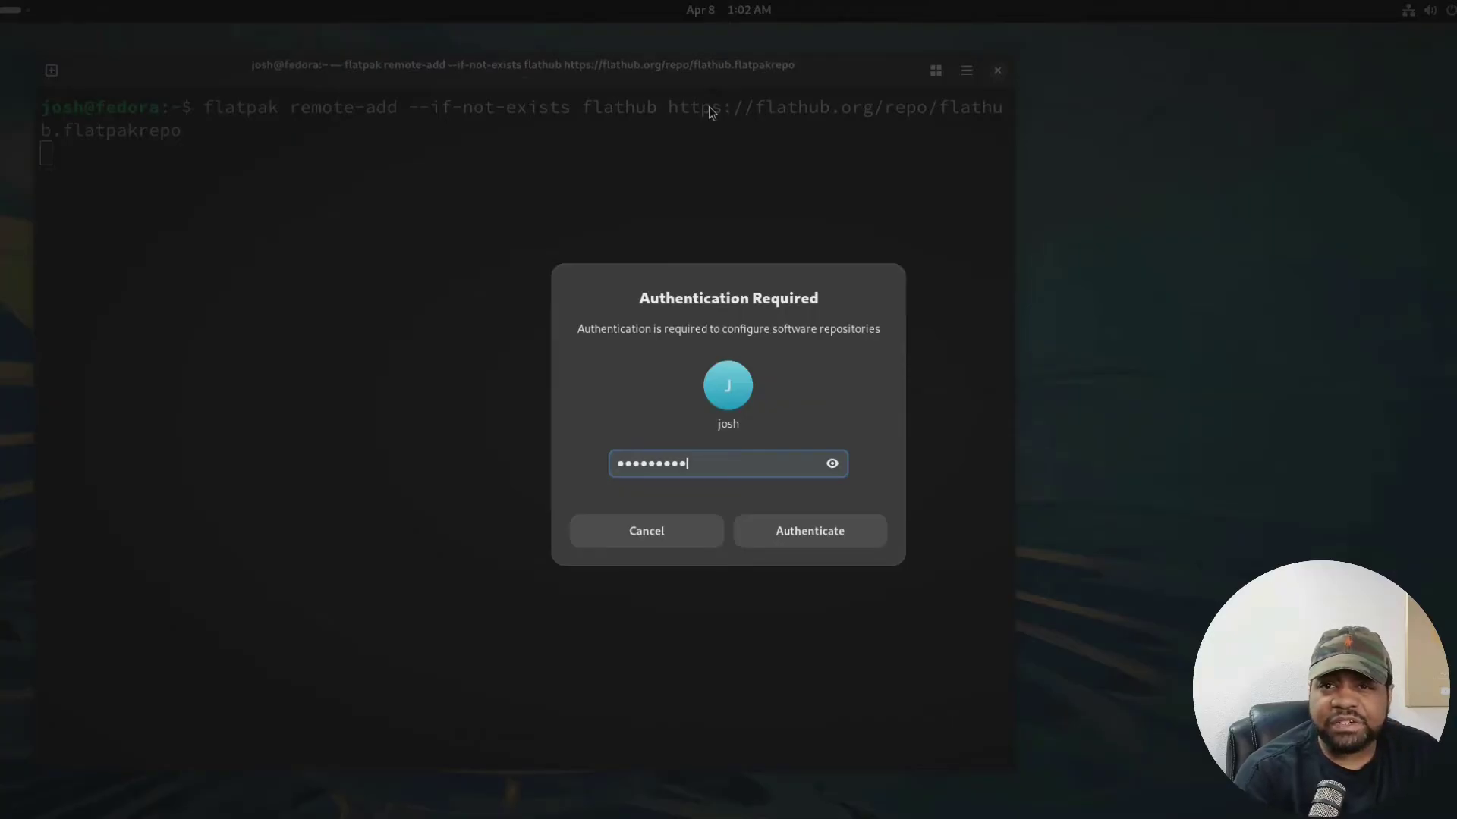
{"action": "key", "text": "Return"}
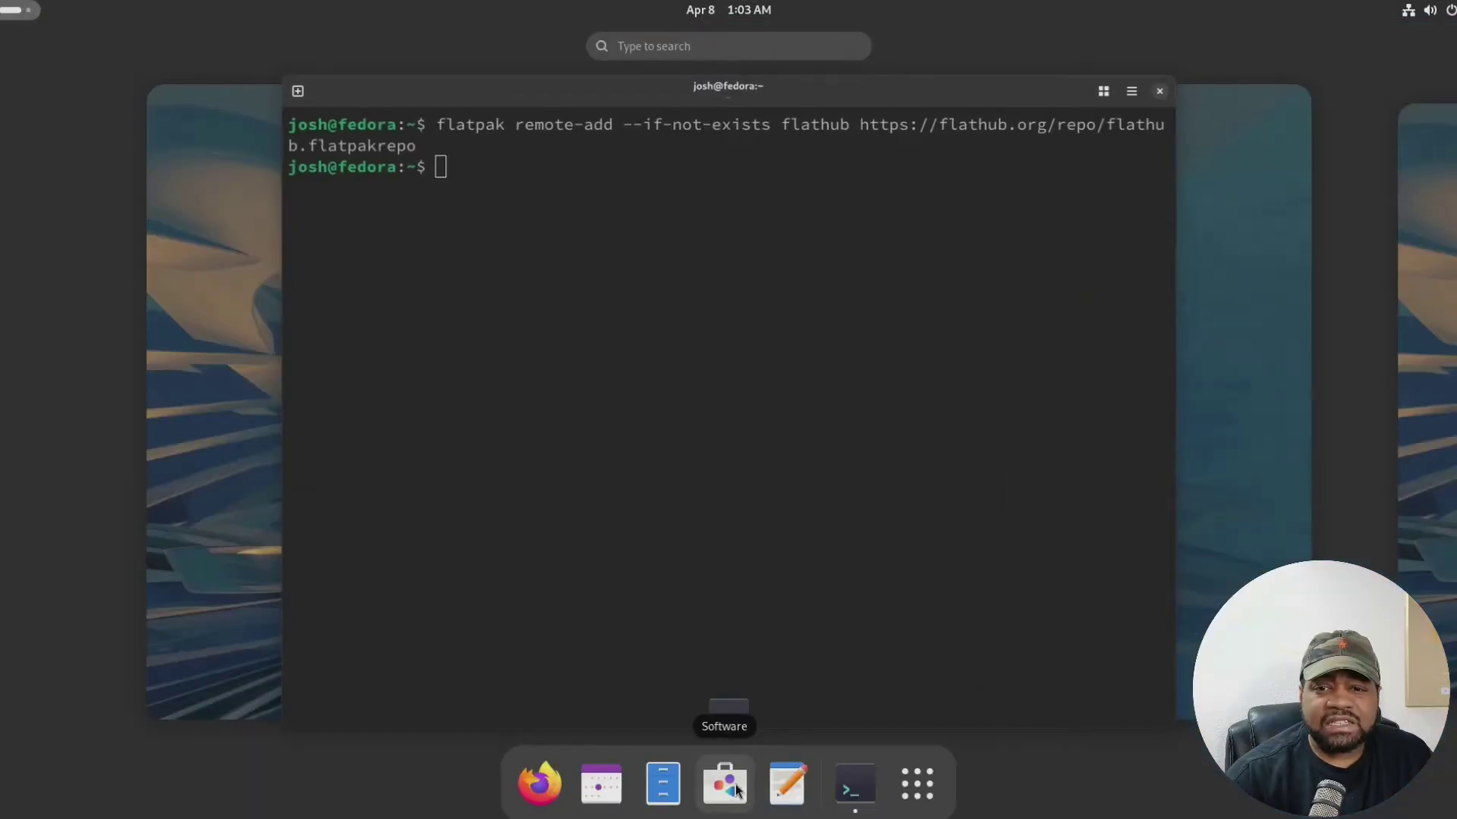
In GNOME Software, search 'gimp', open its page and check install sources, then refocus Terminal.
{"action": "left_click", "coordinate": [1175, 365]}
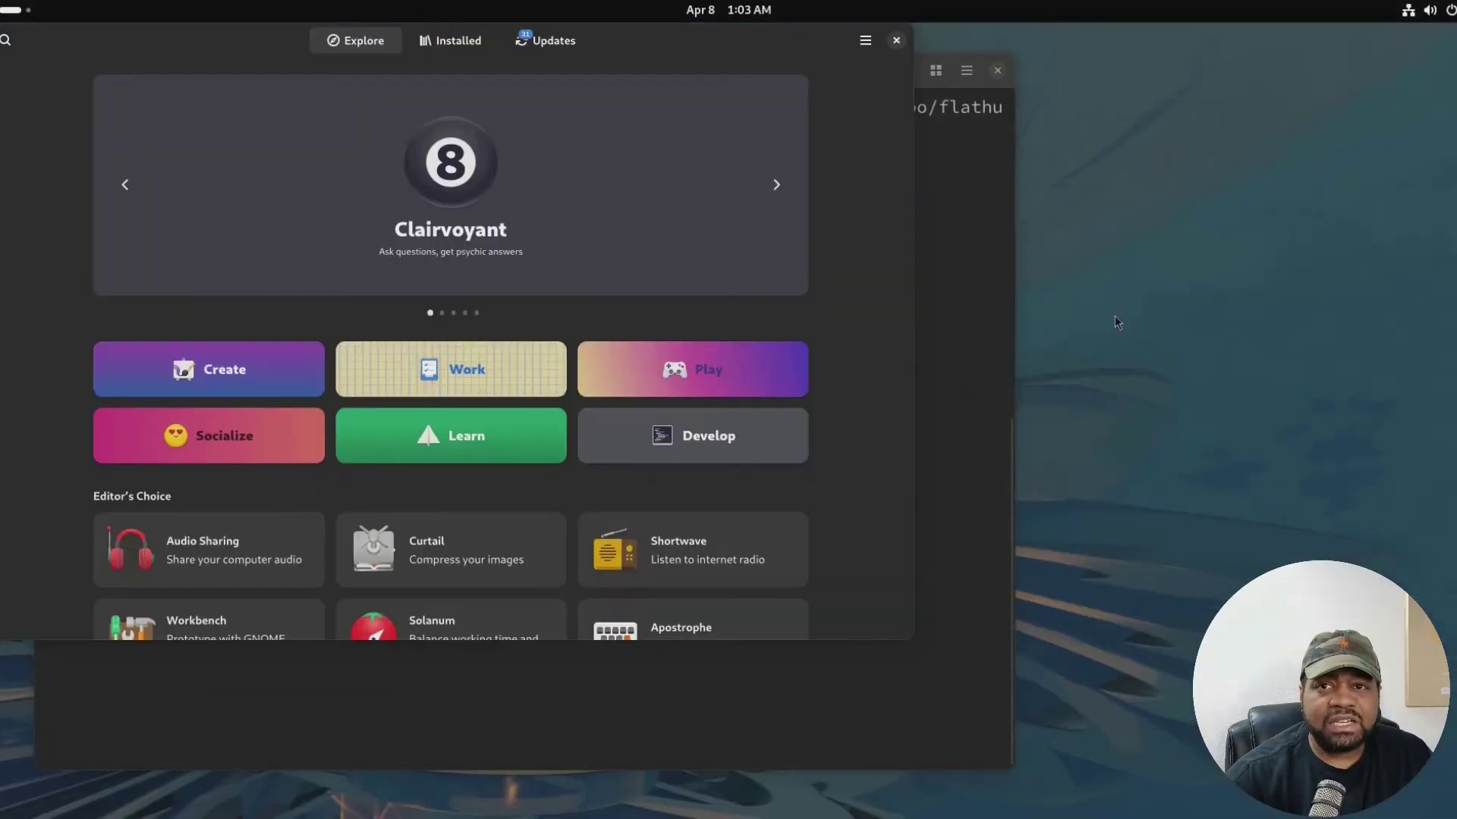
{"action": "left_click_drag", "start_coordinate": [621, 36], "coordinate": [1073, 41]}
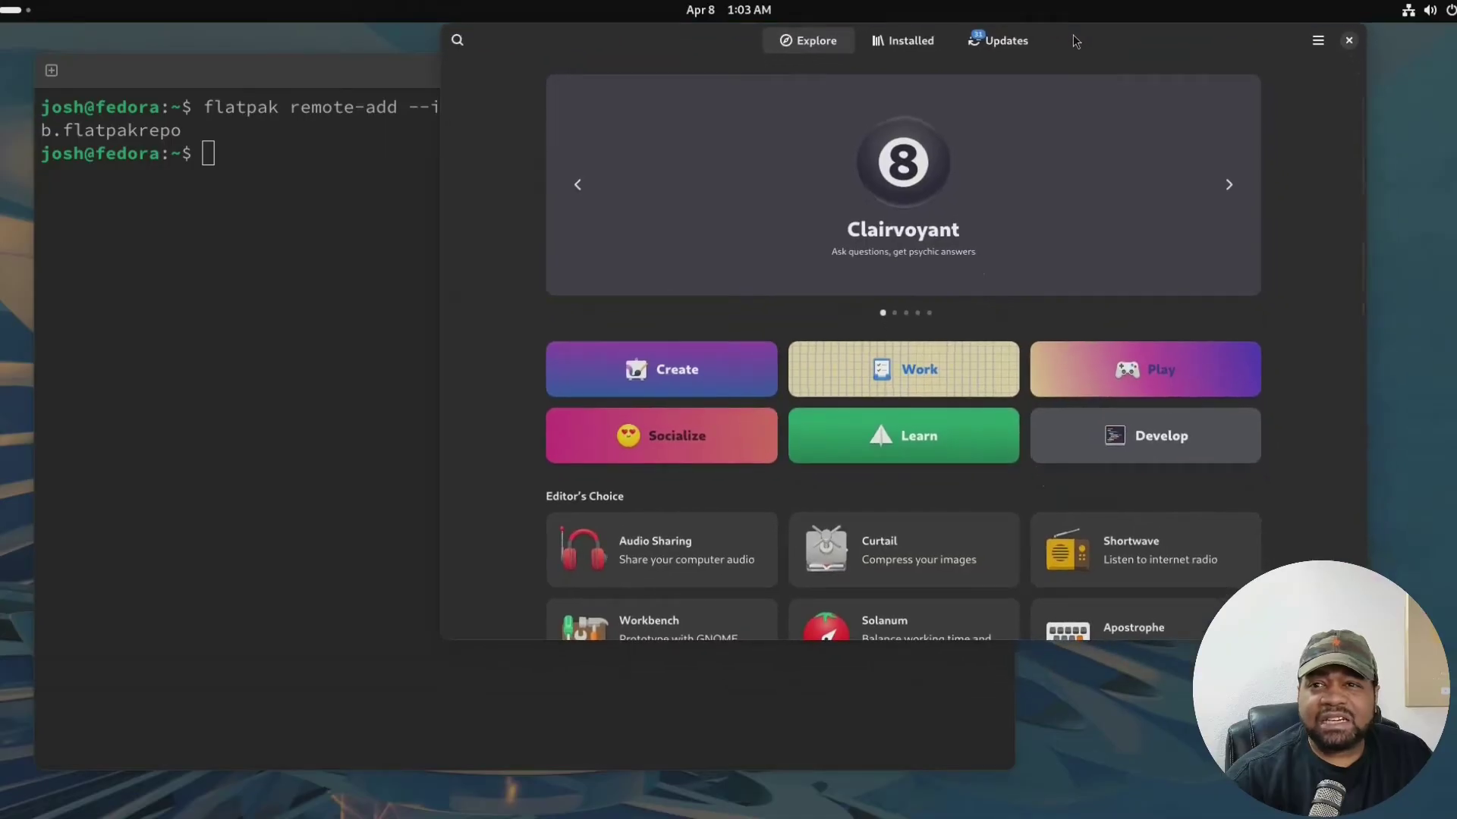
{"action": "left_click", "coordinate": [458, 41]}
{"action": "type", "text": "g"}
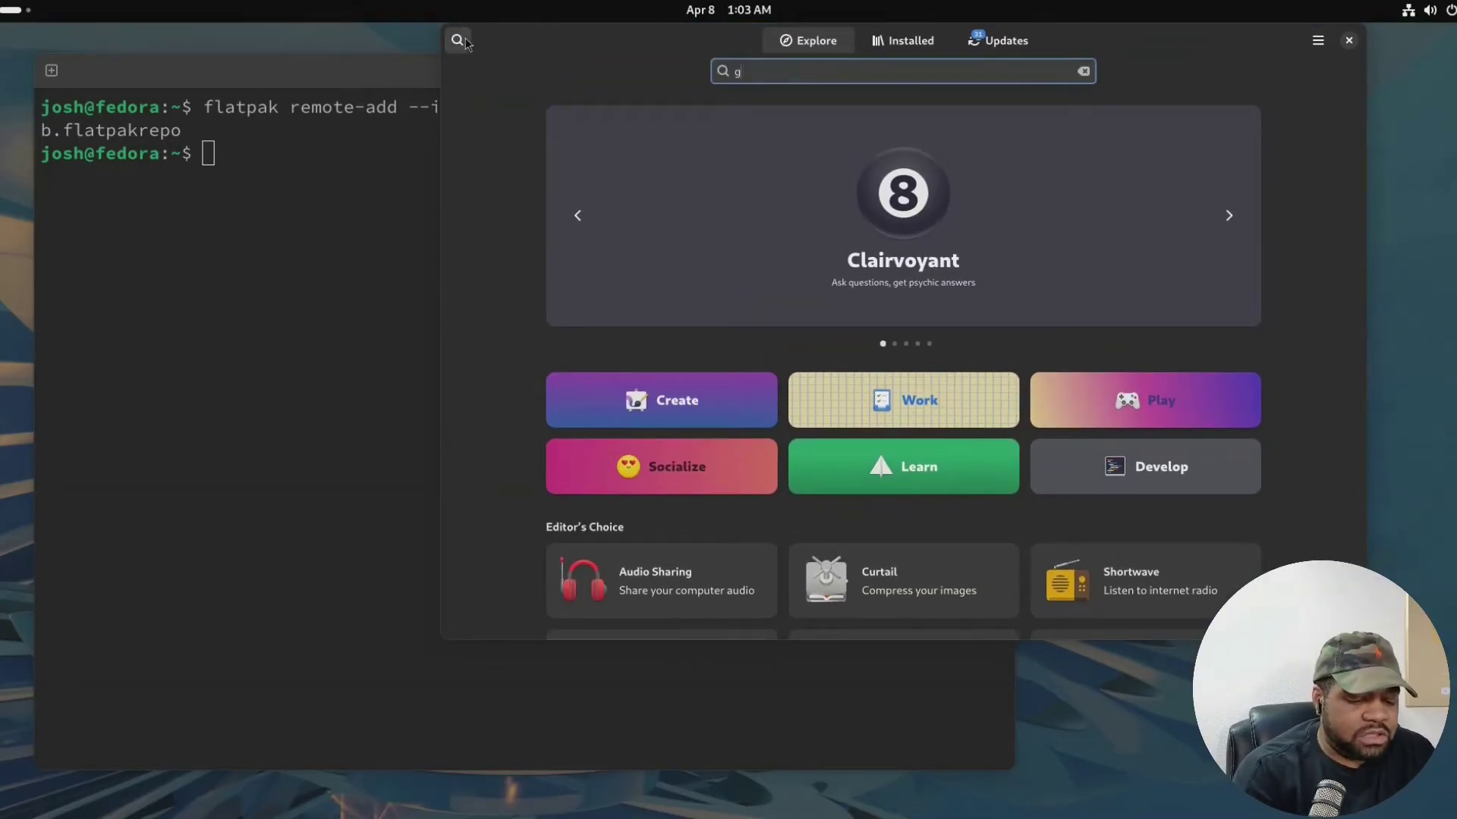
{"action": "type", "text": "imp"}
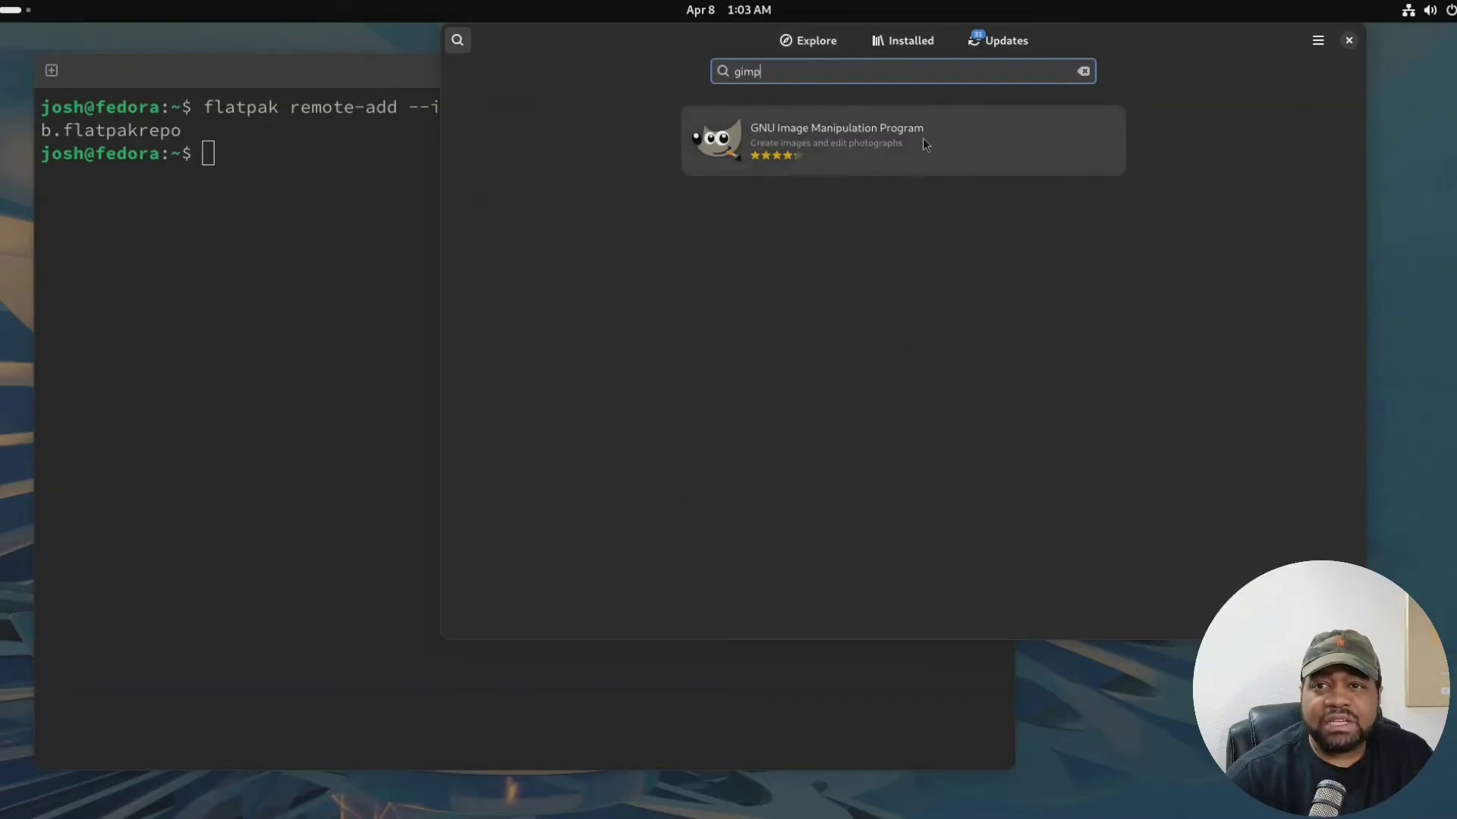
{"action": "left_click", "coordinate": [923, 138]}
{"action": "left_click", "coordinate": [1222, 146]}
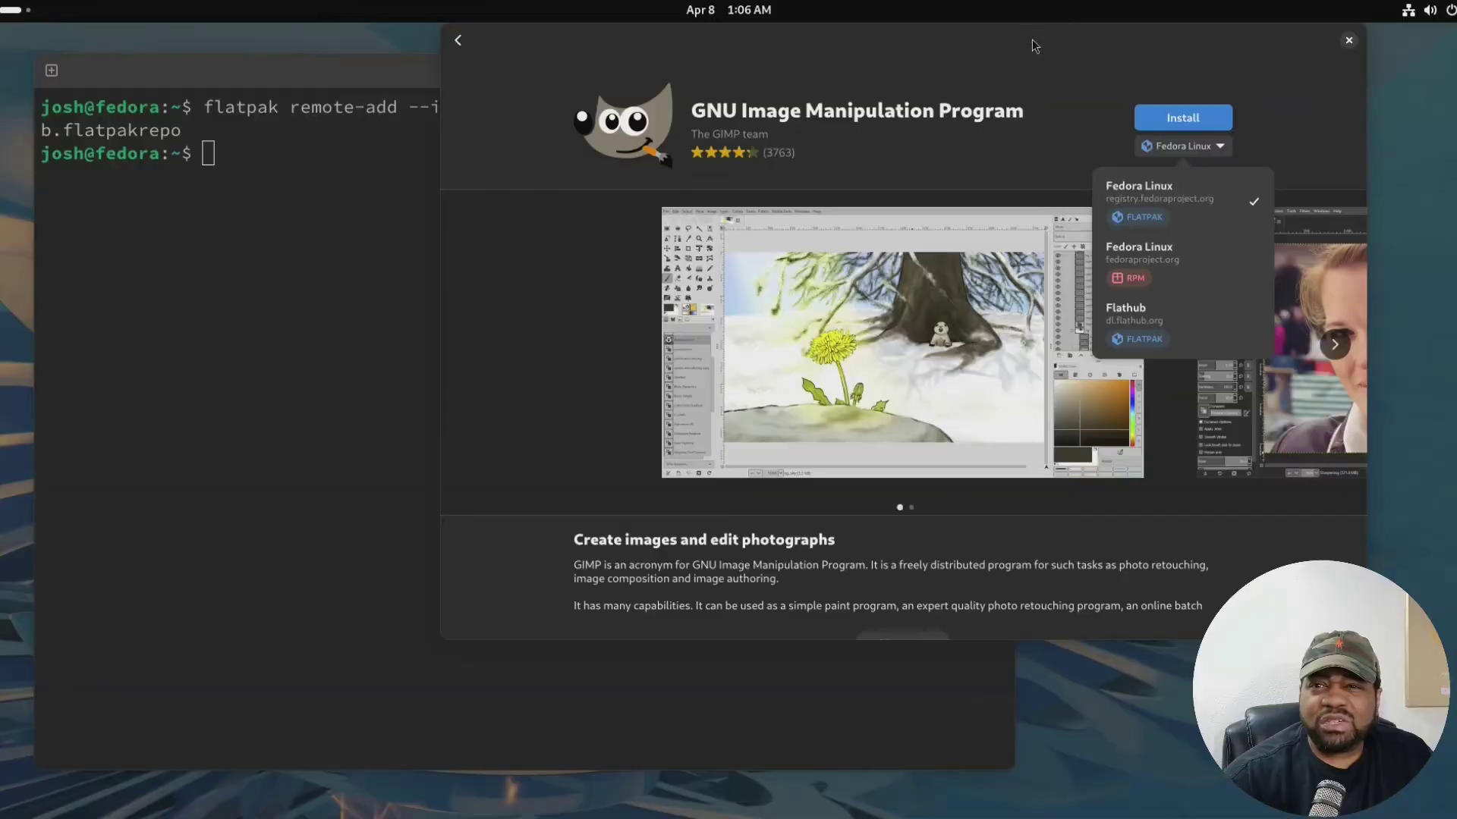
{"action": "left_click", "coordinate": [244, 154]}
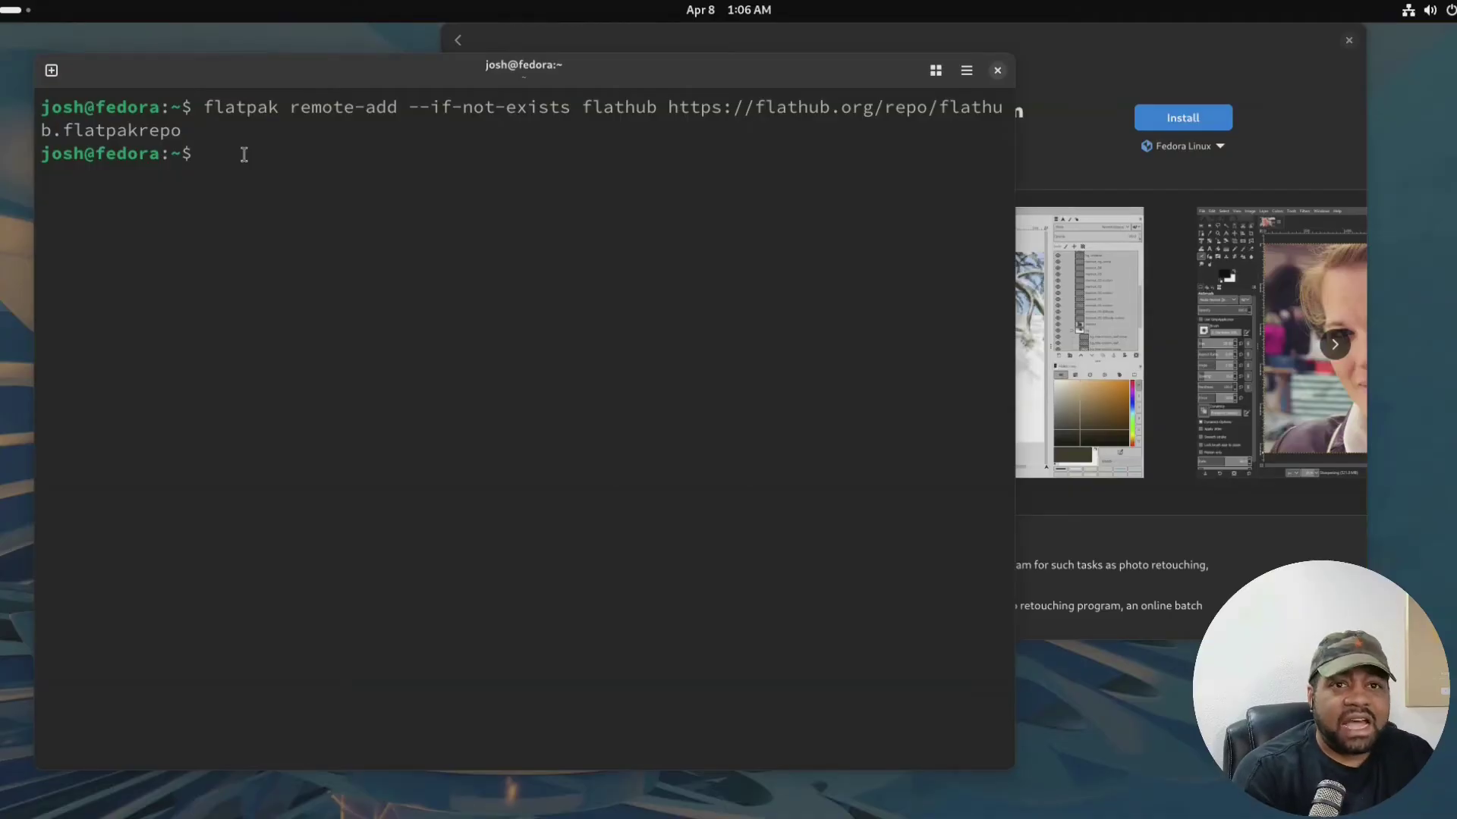
Run 'flatpak install flathub org.gimp.GIMP', fixing the 'flakpak' typo, and answer Y to the runtime.
{"action": "type", "text": "flak"}
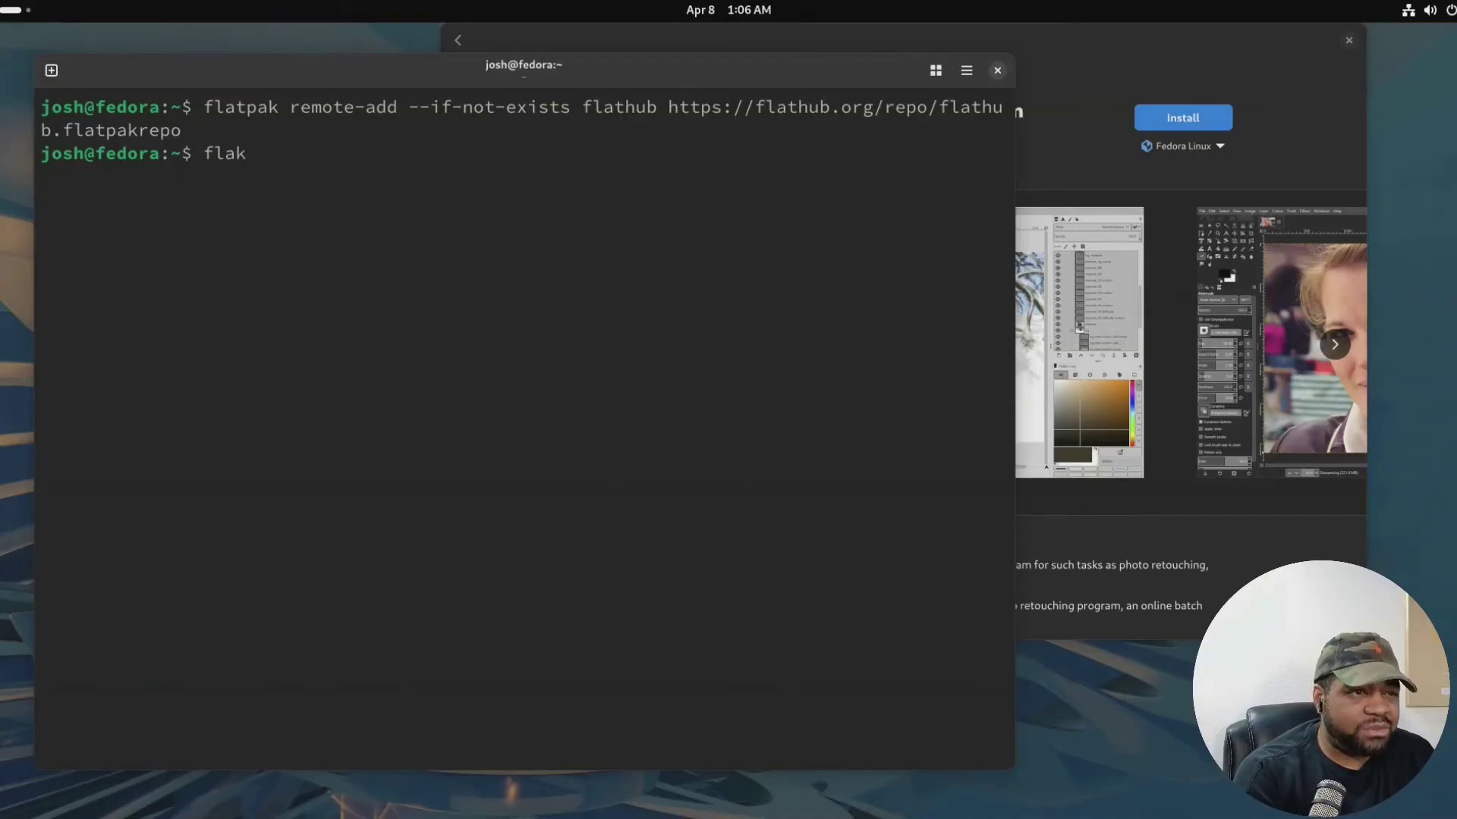
{"action": "type", "text": "pak"}
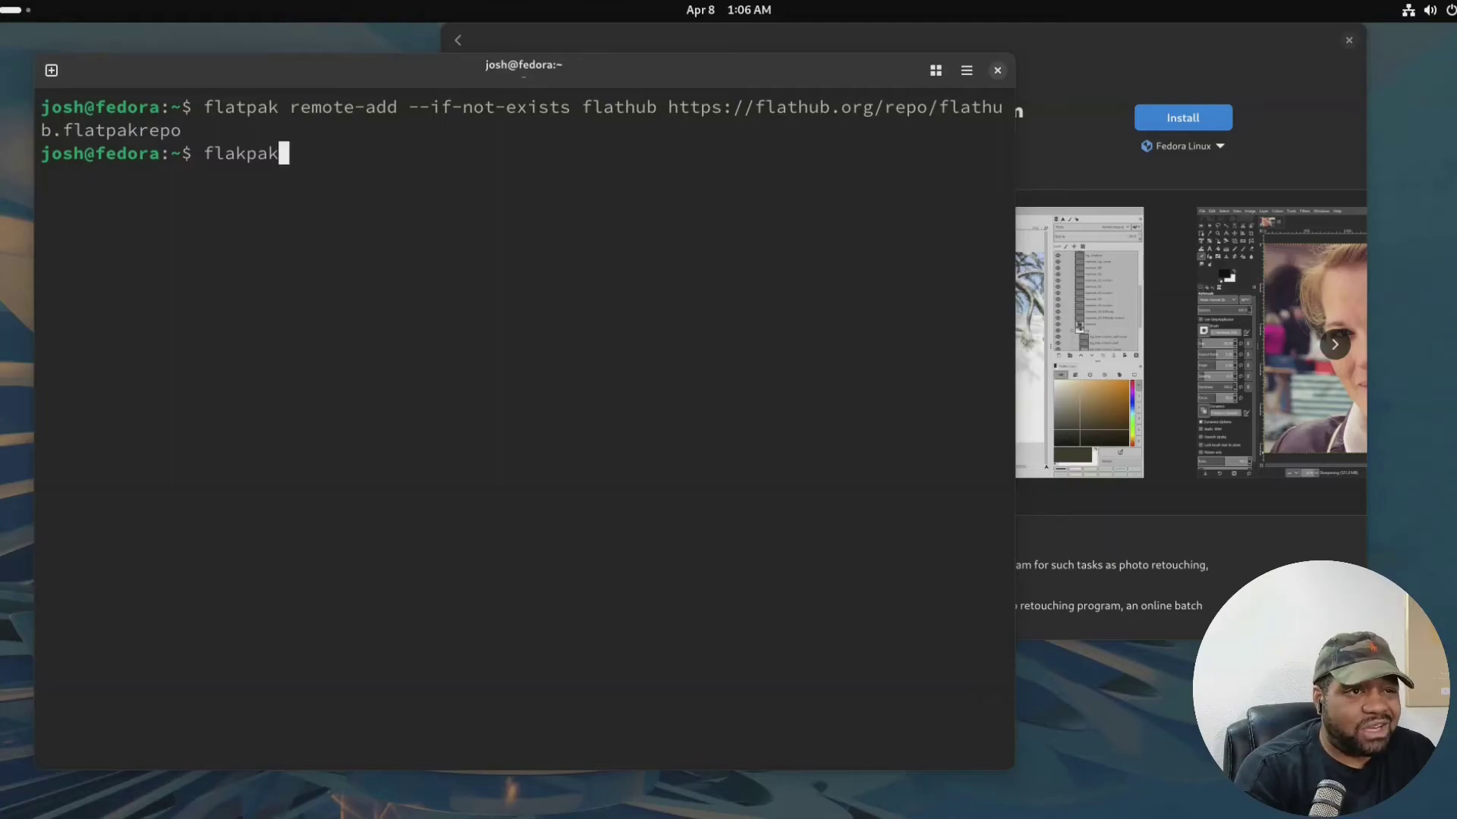
{"action": "type", "text": "install"}
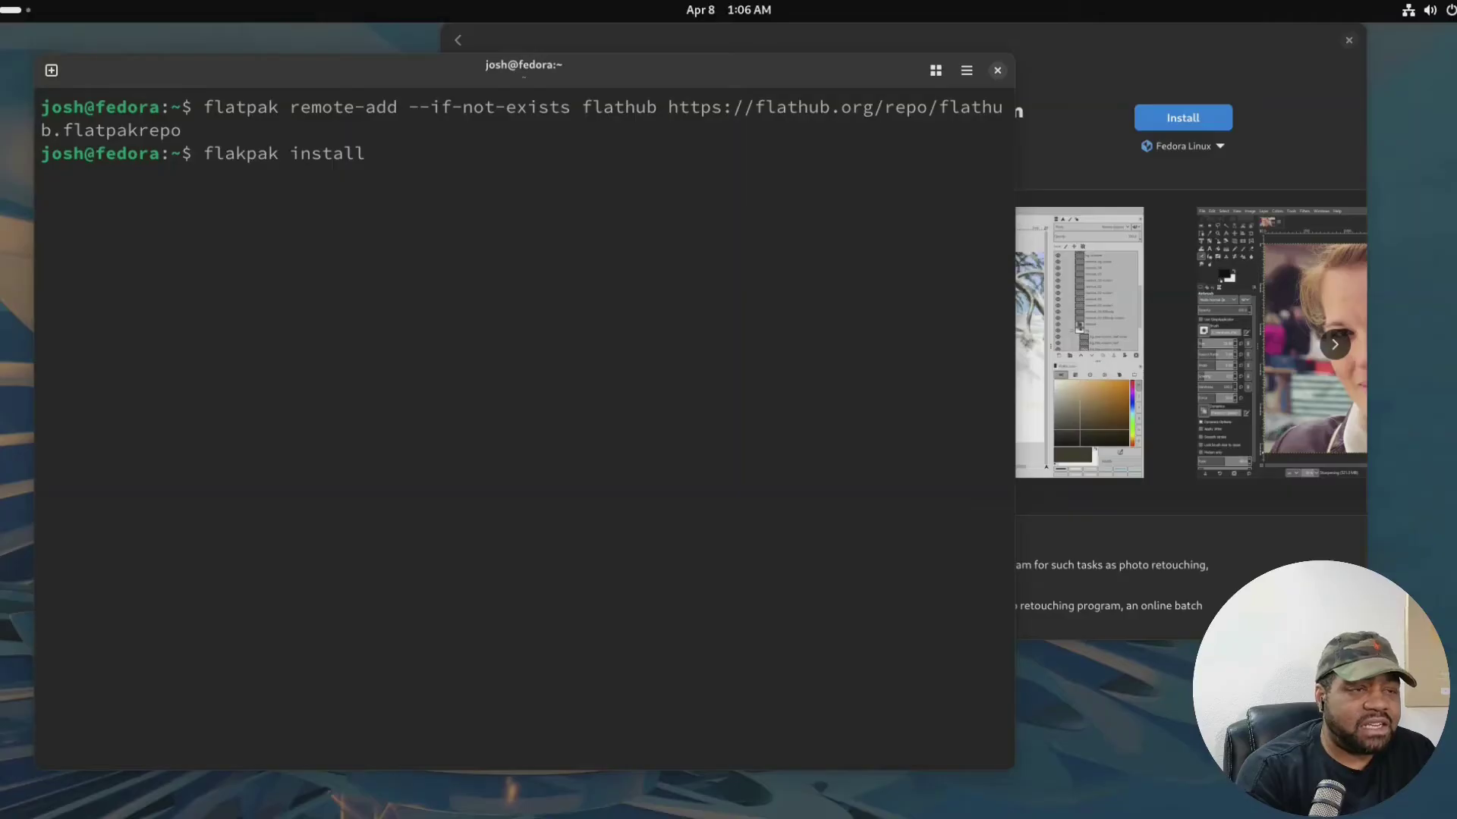
{"action": "type", "text": " flathub"}
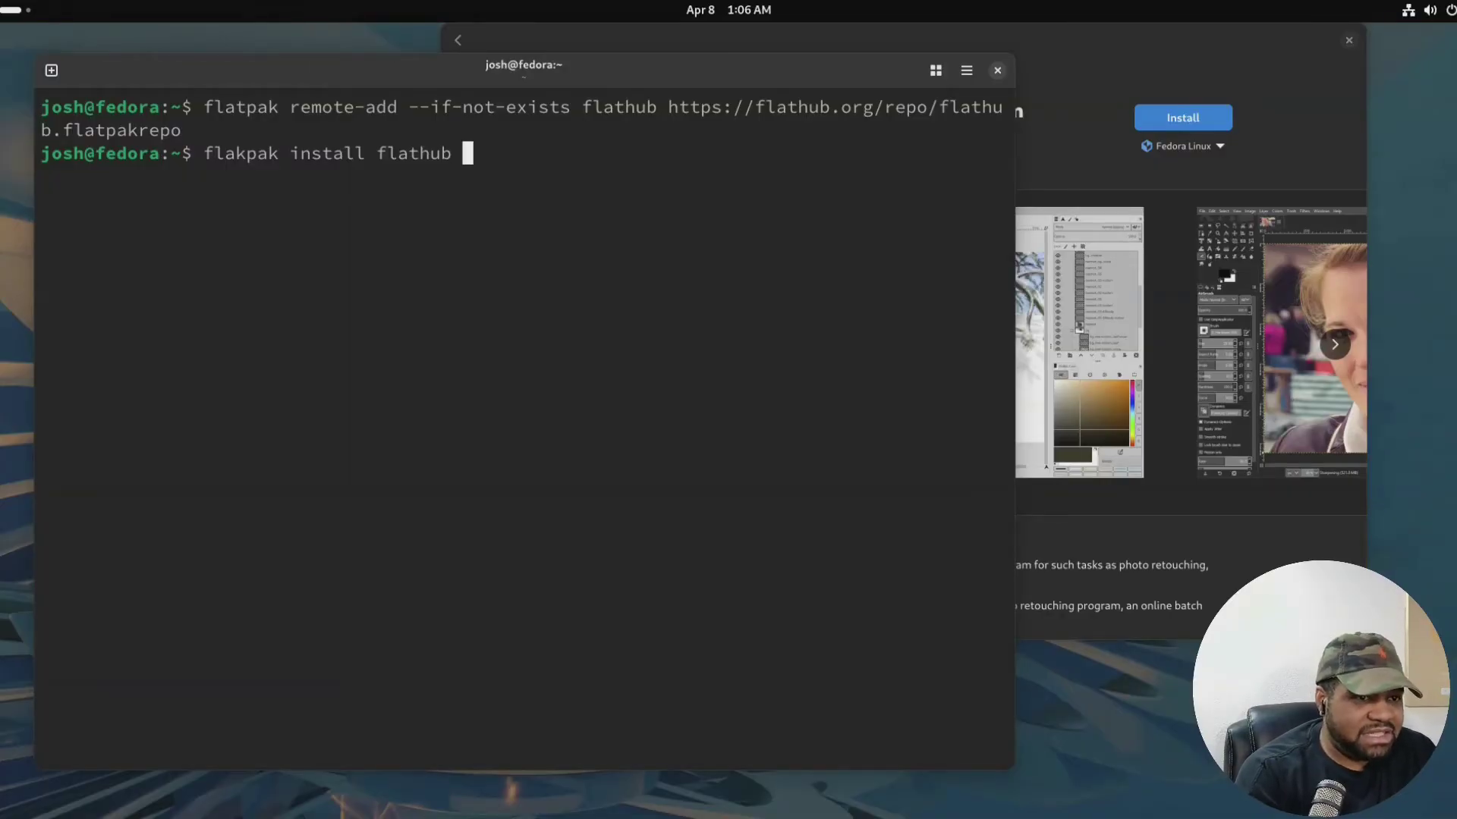
{"action": "type", "text": " or"}
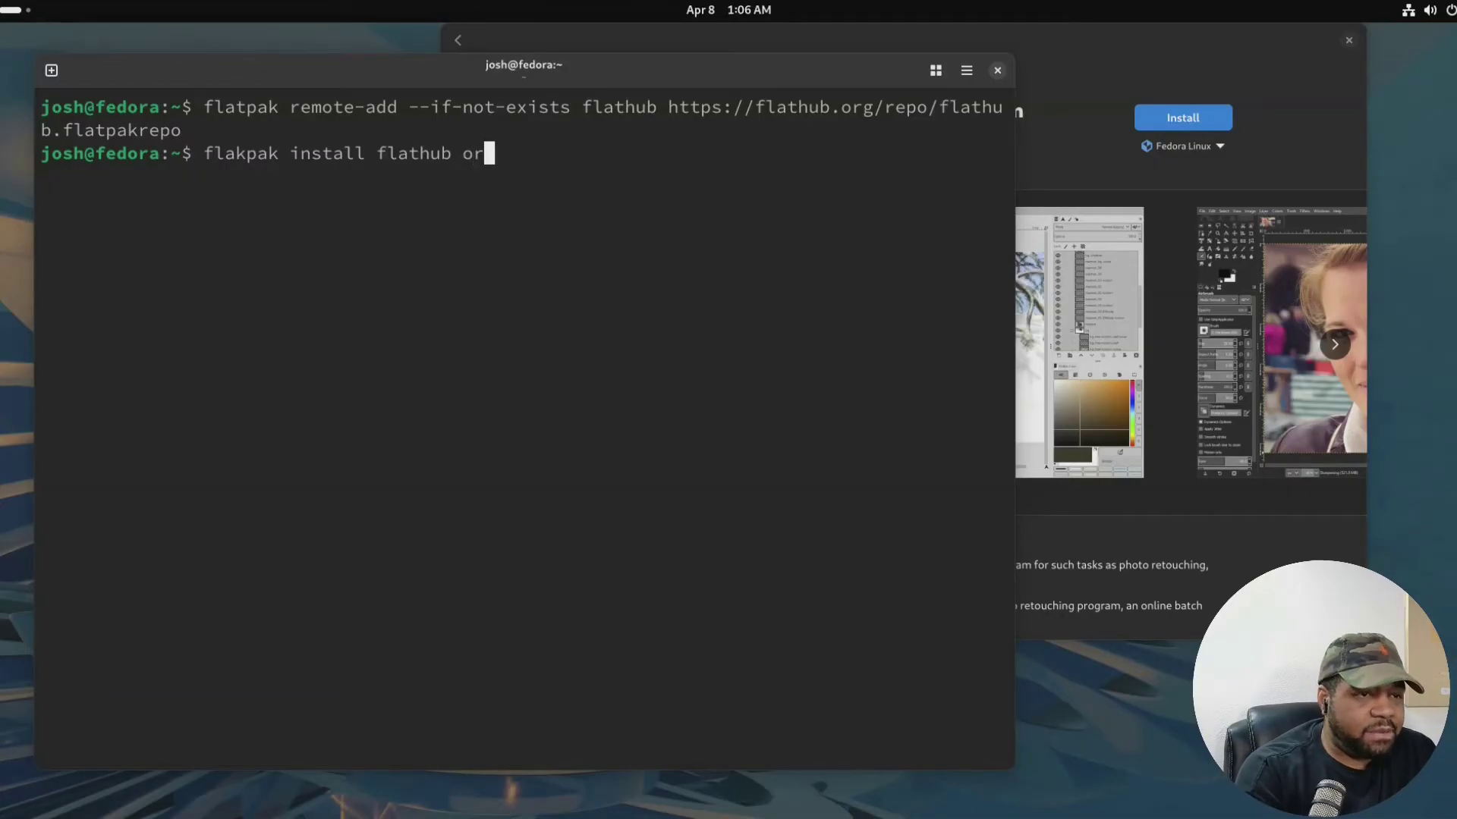
{"action": "type", "text": "g.gimp.GIMP"}
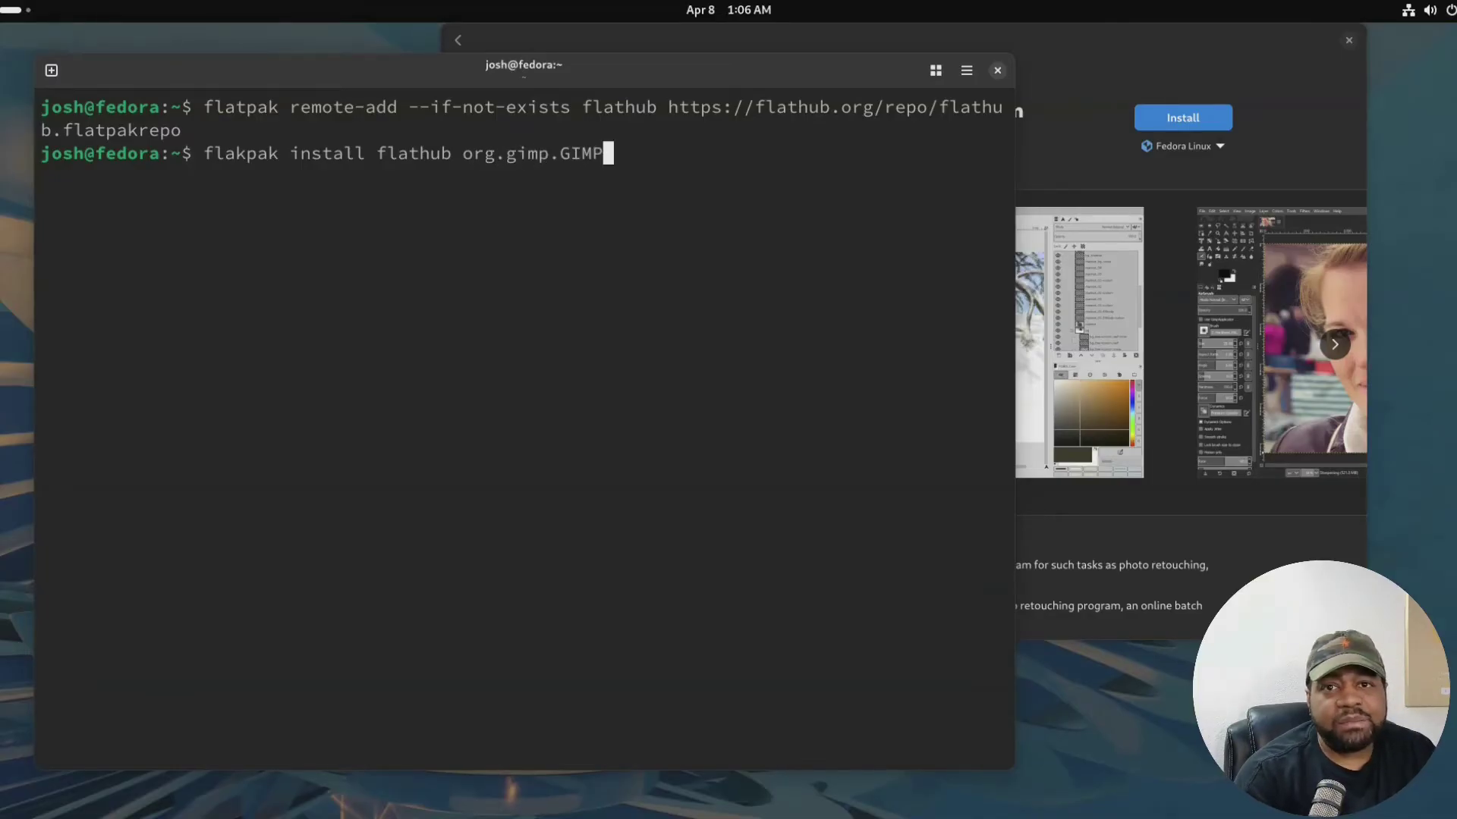
{"action": "key", "text": "Return"}
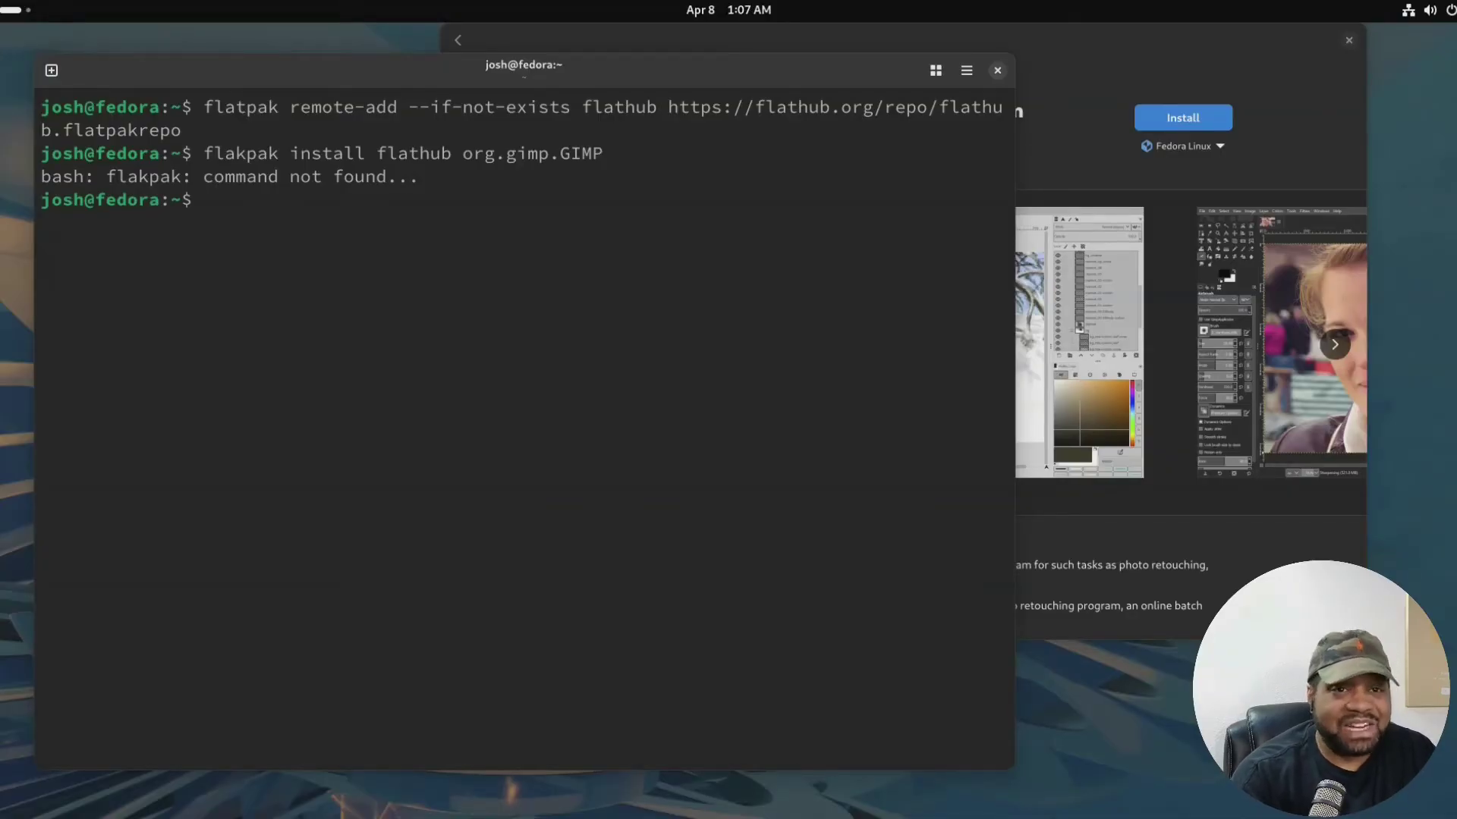
{"action": "key", "text": "Up"}
{"action": "key", "text": "Left"}
{"action": "key", "text": "Left"}
{"action": "key", "text": "Left"}
{"action": "key", "text": "Left"}
{"action": "key", "text": "Left"}
{"action": "key", "text": "Left"}
{"action": "key", "text": "Left"}
{"action": "key", "text": "Left"}
{"action": "key", "text": "Left"}
{"action": "key", "text": "Left"}
{"action": "key", "text": "Left"}
{"action": "key", "text": "Left"}
{"action": "key", "text": "Left"}
{"action": "key", "text": "Left"}
{"action": "key", "text": "Left"}
{"action": "key", "text": "Left"}
{"action": "key", "text": "Left"}
{"action": "key", "text": "Left"}
{"action": "key", "text": "Left"}
{"action": "key", "text": "Left"}
{"action": "key", "text": "Left"}
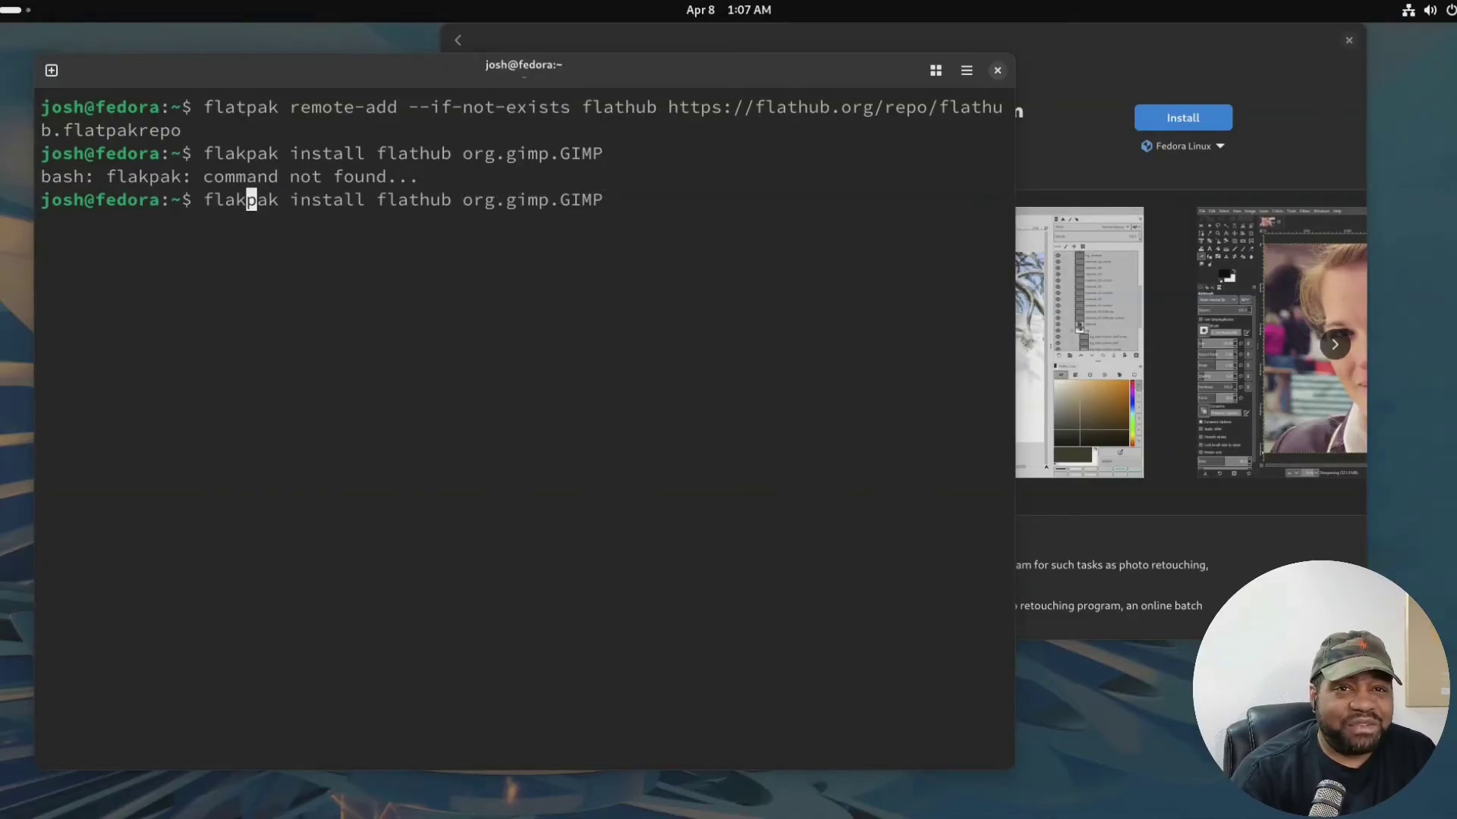
{"action": "key", "text": "BackSpace"}
{"action": "type", "text": "t"}
{"action": "key", "text": "Right"}
{"action": "key", "text": "Right"}
{"action": "key", "text": "Right"}
{"action": "key", "text": "Right"}
{"action": "key", "text": "Right"}
{"action": "key", "text": "Right"}
{"action": "key", "text": "Right"}
{"action": "key", "text": "Right"}
{"action": "key", "text": "Right"}
{"action": "key", "text": "Right"}
{"action": "key", "text": "Right"}
{"action": "key", "text": "Right"}
{"action": "key", "text": "Right"}
{"action": "key", "text": "Right"}
{"action": "key", "text": "Right"}
{"action": "key", "text": "Right"}
{"action": "key", "text": "Right"}
{"action": "key", "text": "Right"}
{"action": "key", "text": "Right"}
{"action": "key", "text": "Right"}
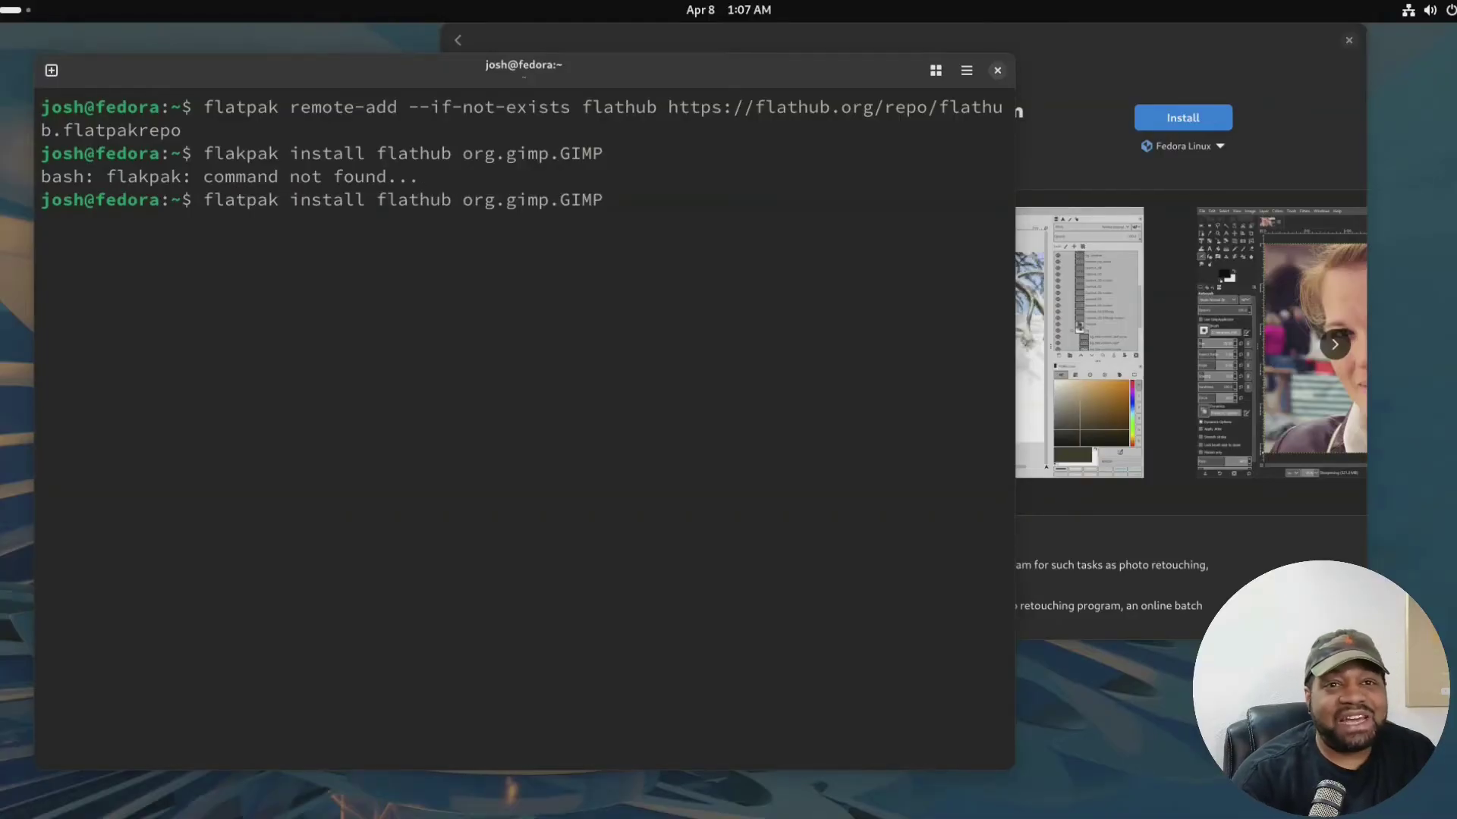
{"action": "key", "text": "Return"}
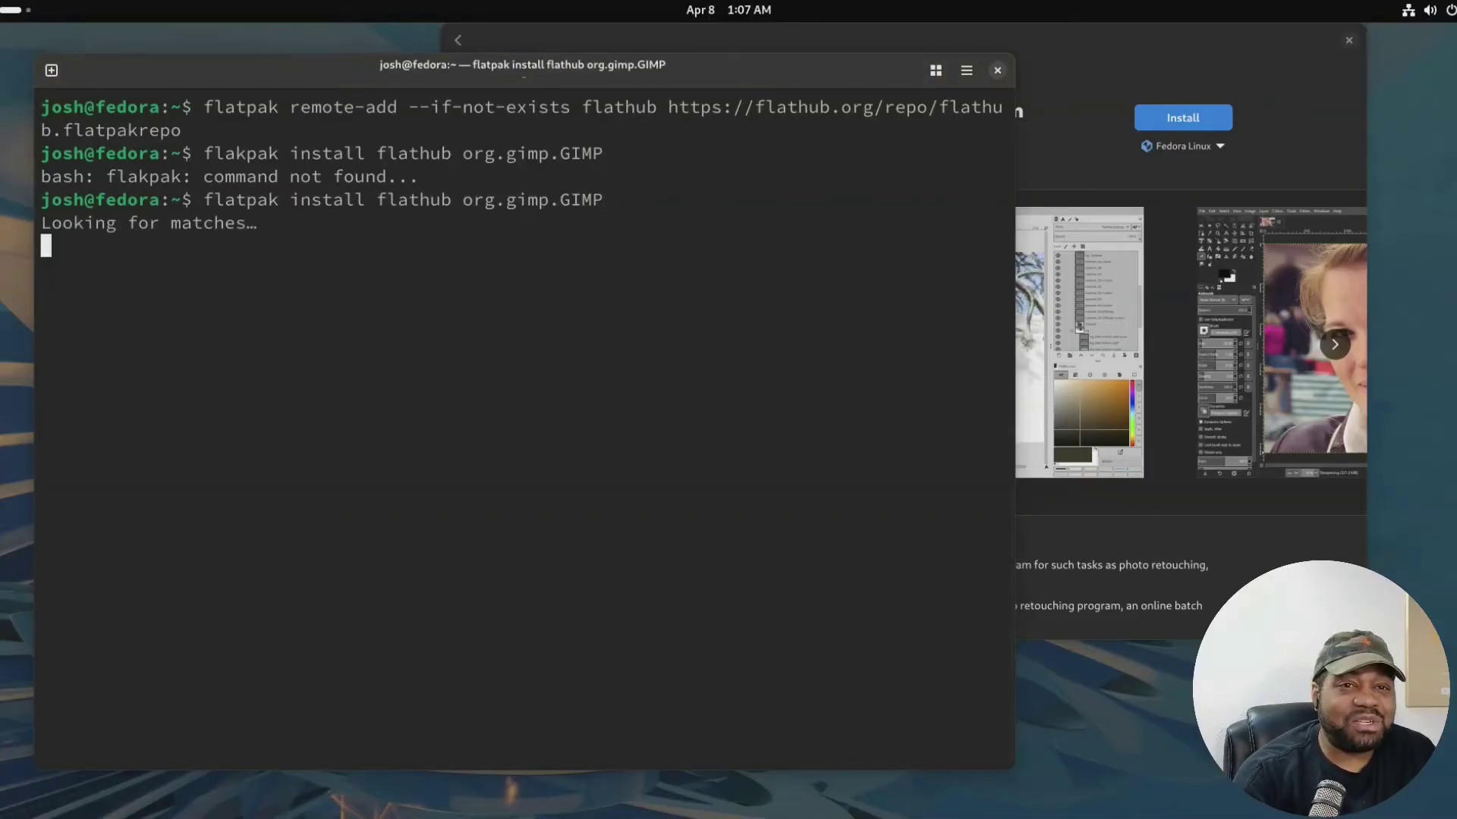
{"action": "type", "text": "Y"}
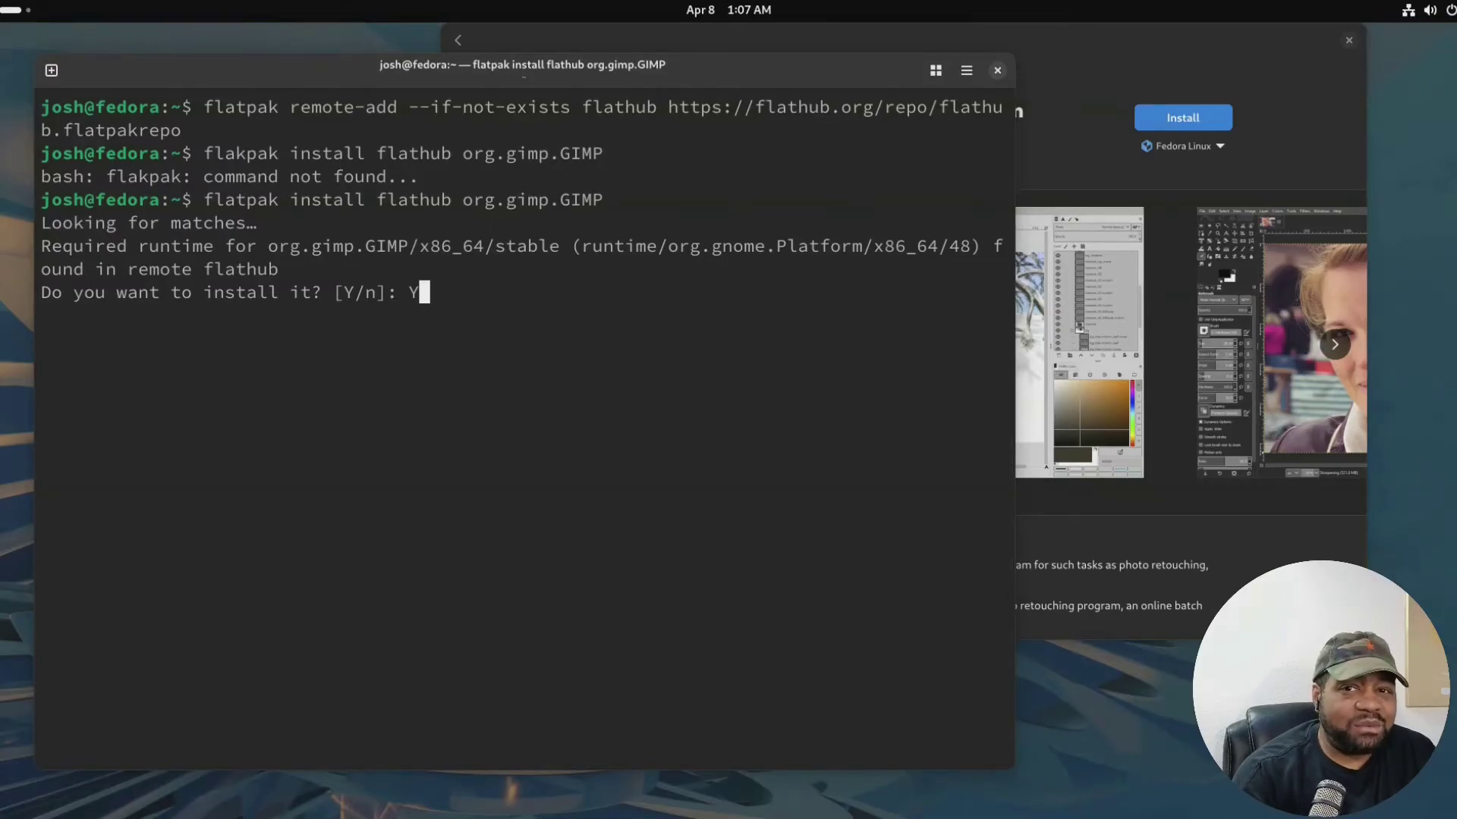
Confirm the runtime and proceed with Y so all seven GIMP packages install.
{"action": "key", "text": "Return"}
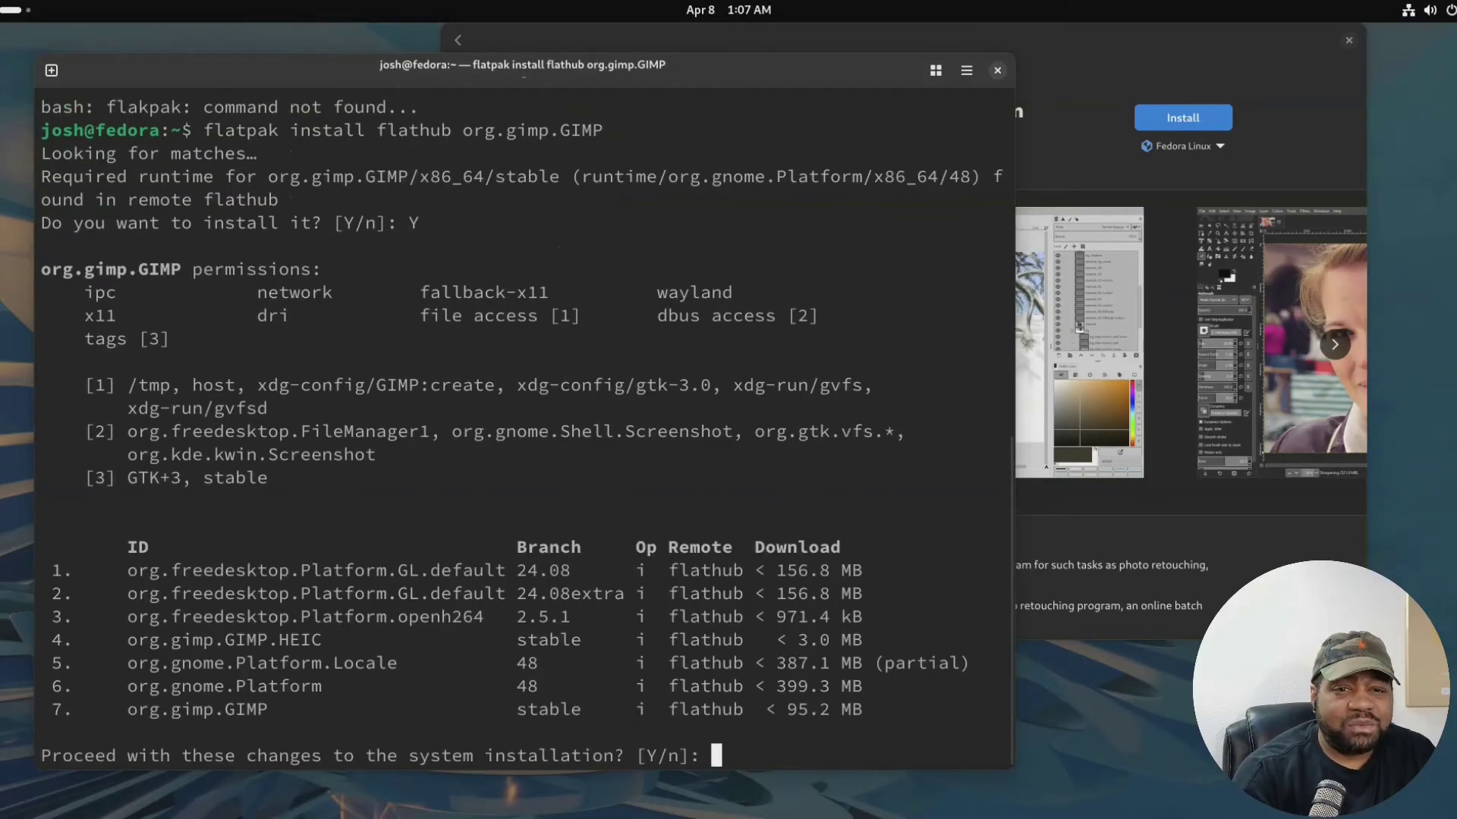
{"action": "type", "text": "Y"}
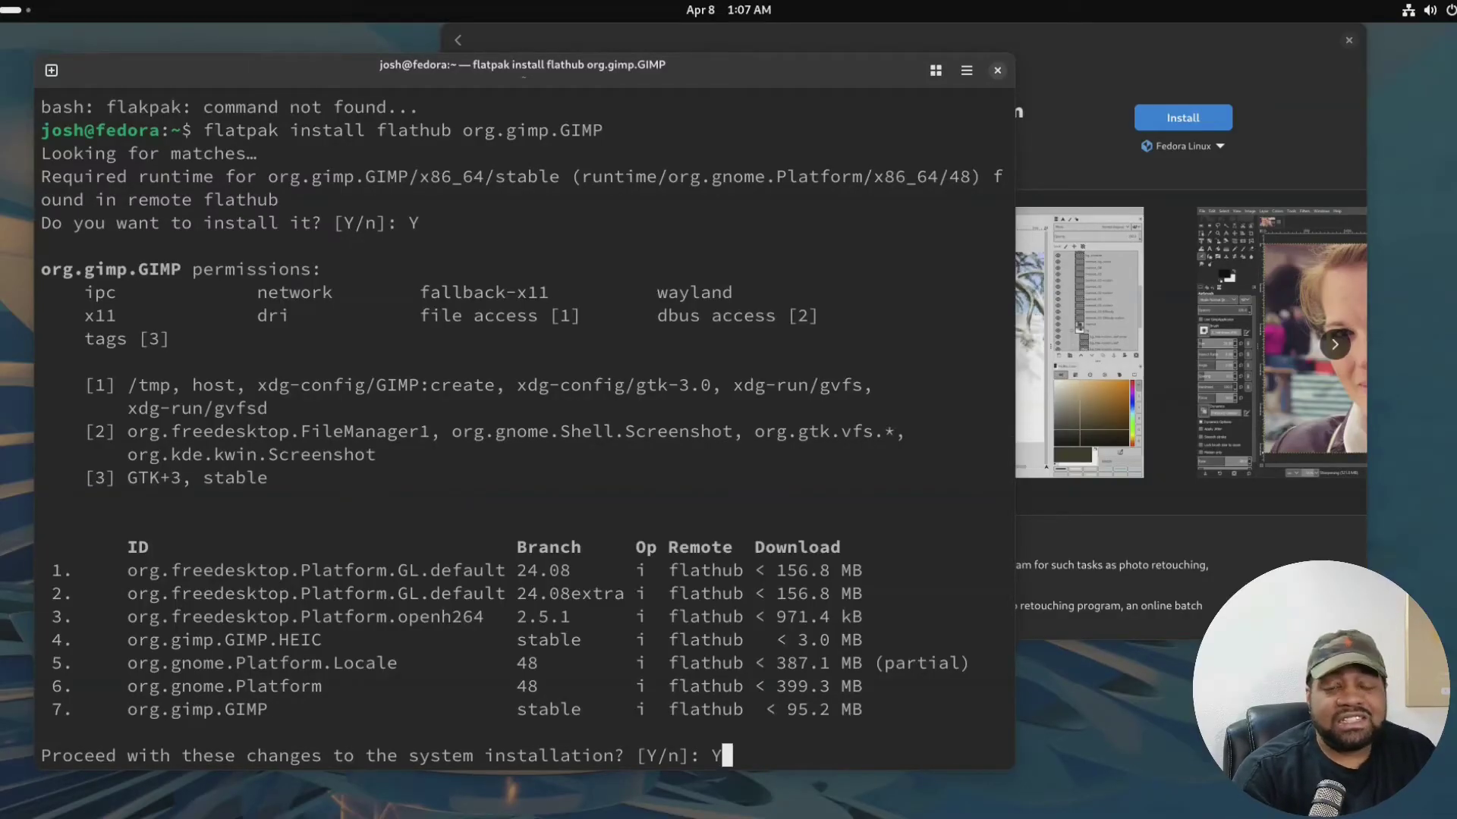
{"action": "key", "text": "Return"}
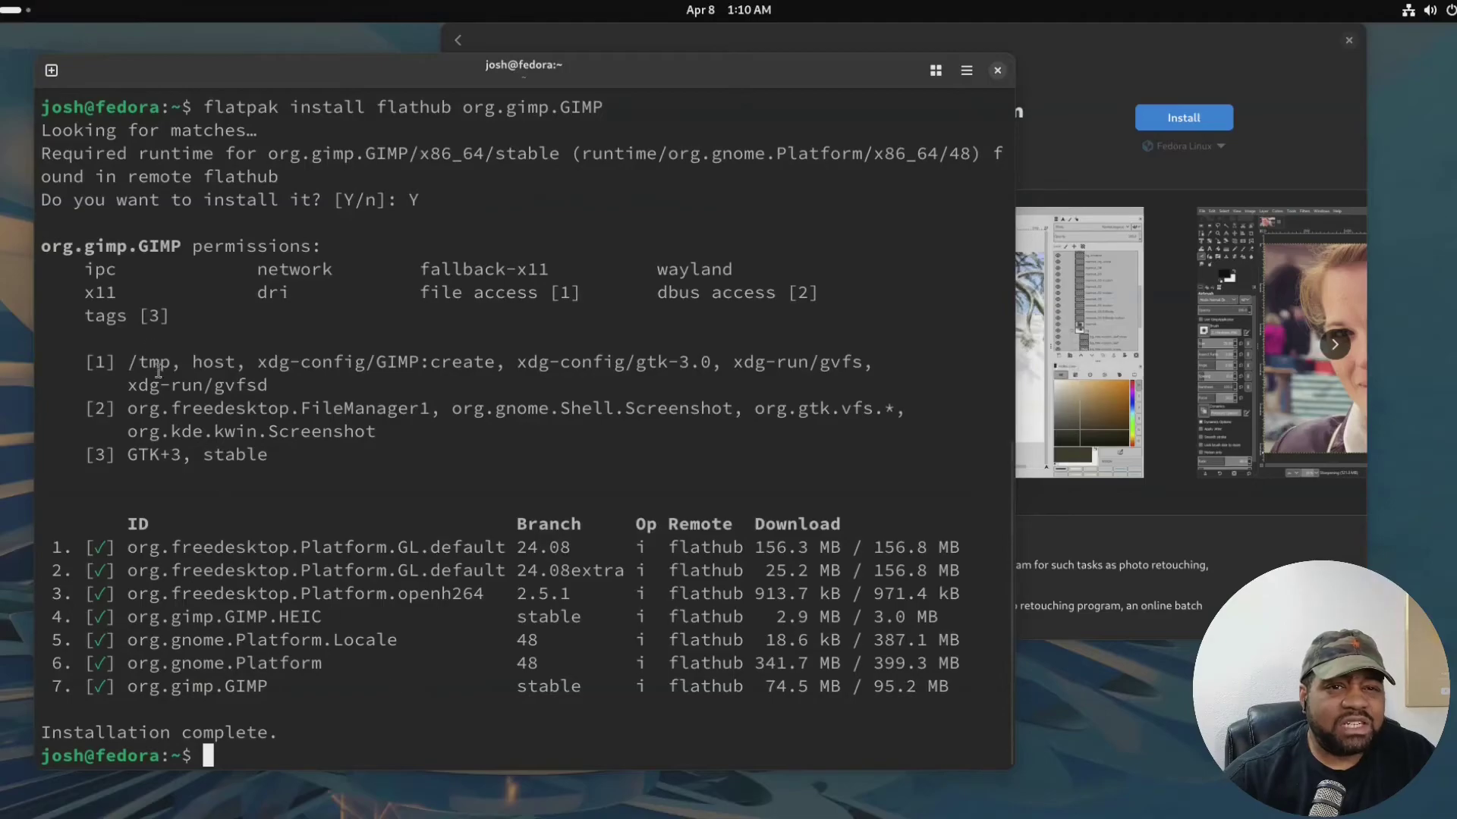
Highlight GIMP's permissions list and the downloaded packages table, then clear the selection.
{"action": "left_click_drag", "start_coordinate": [40, 246], "coordinate": [638, 449]}
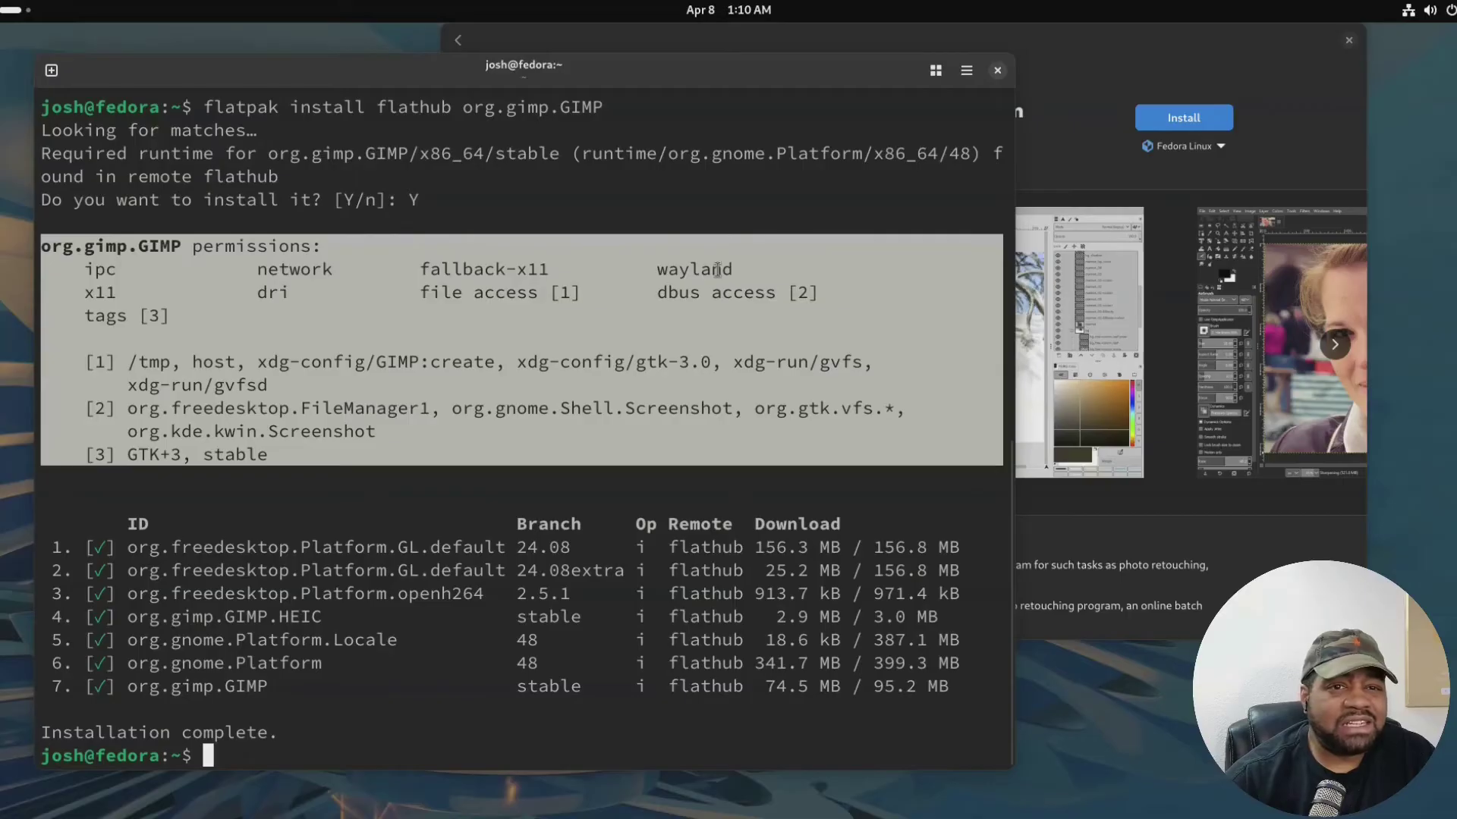
{"action": "left_click_drag", "start_coordinate": [86, 529], "coordinate": [939, 687]}
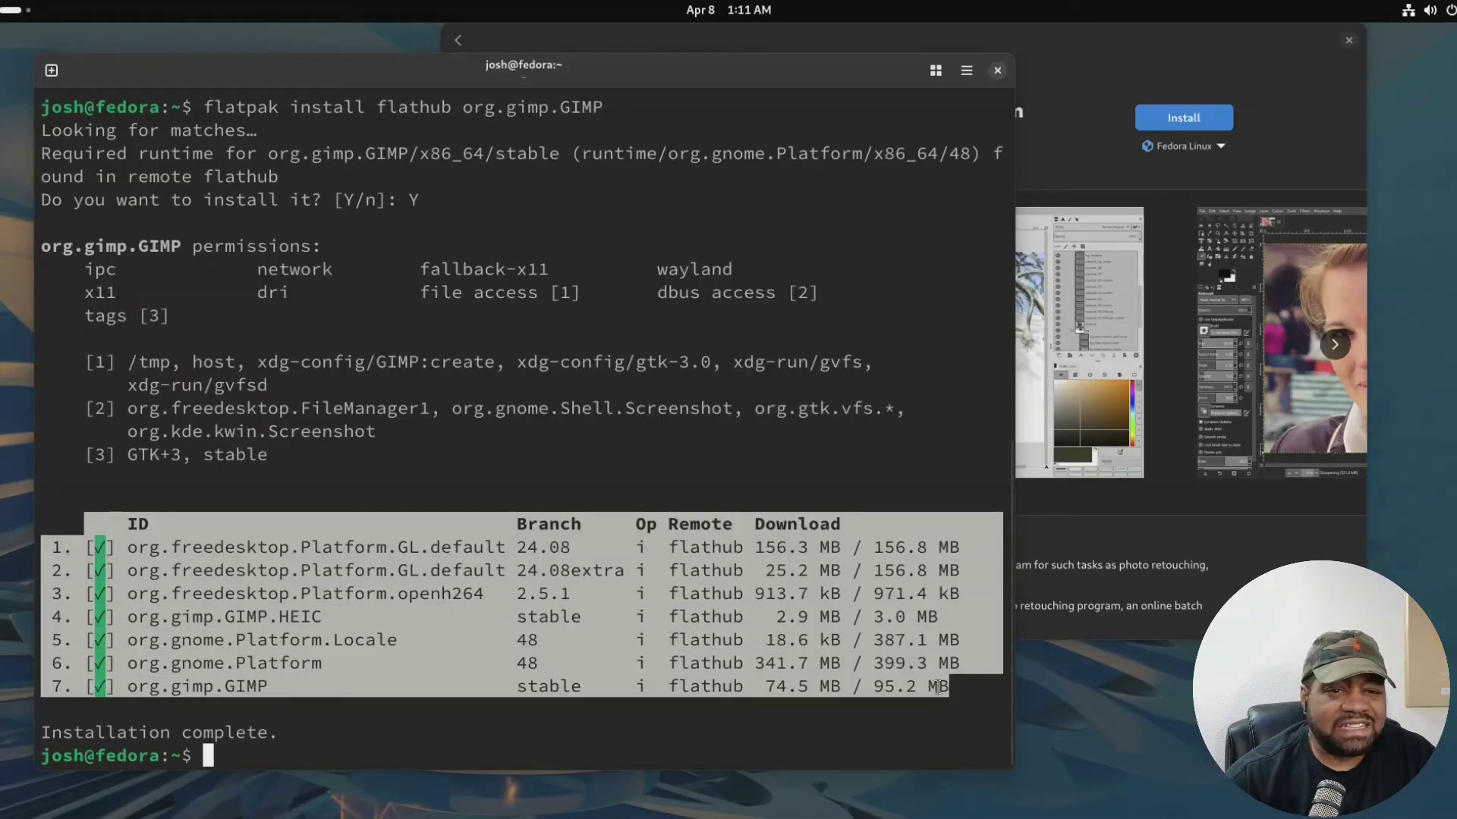
{"action": "left_click", "coordinate": [266, 760]}
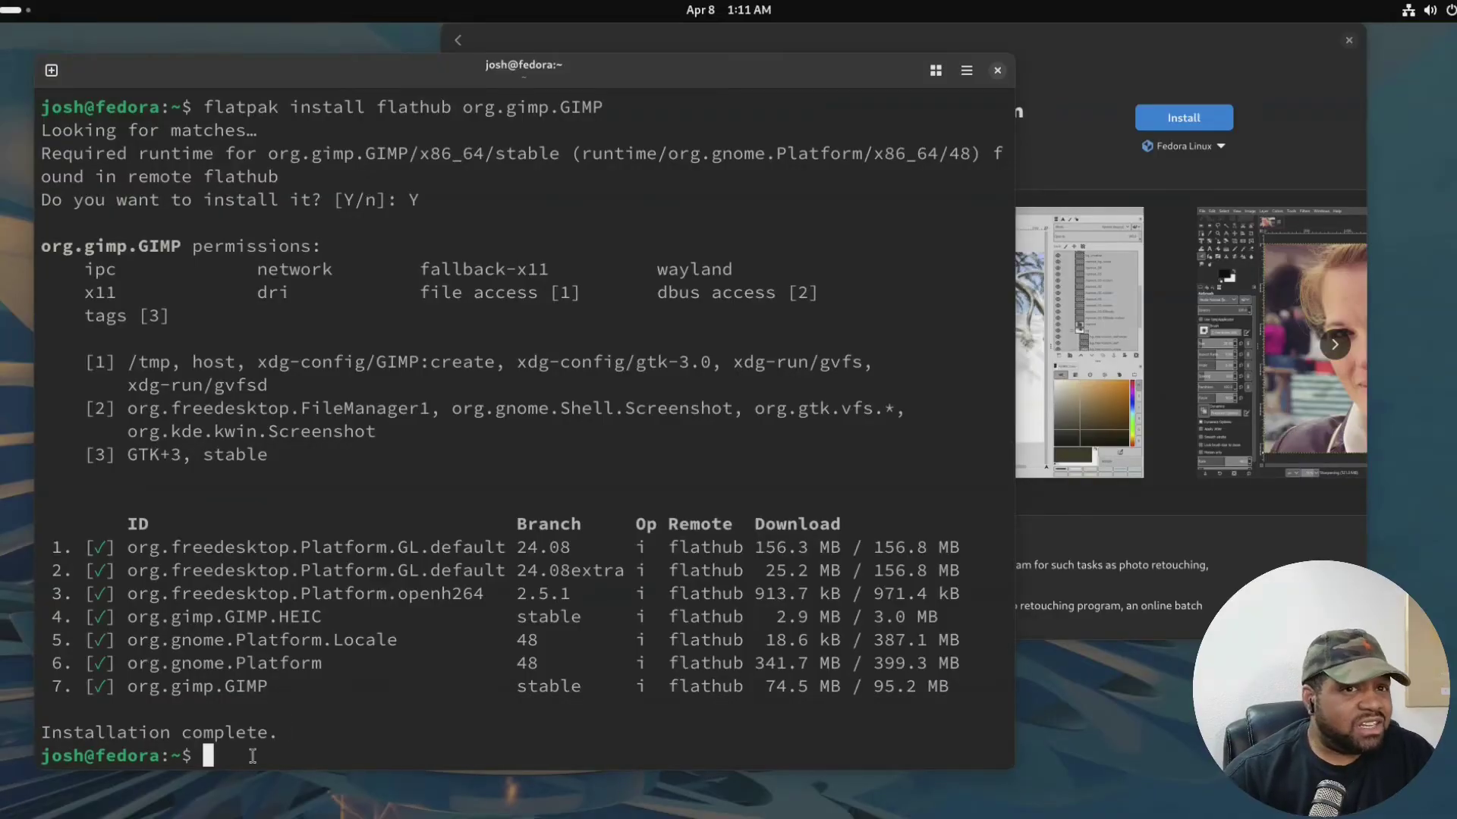
{"action": "left_click", "coordinate": [18, 9]}
{"action": "left_click", "coordinate": [938, 792]}
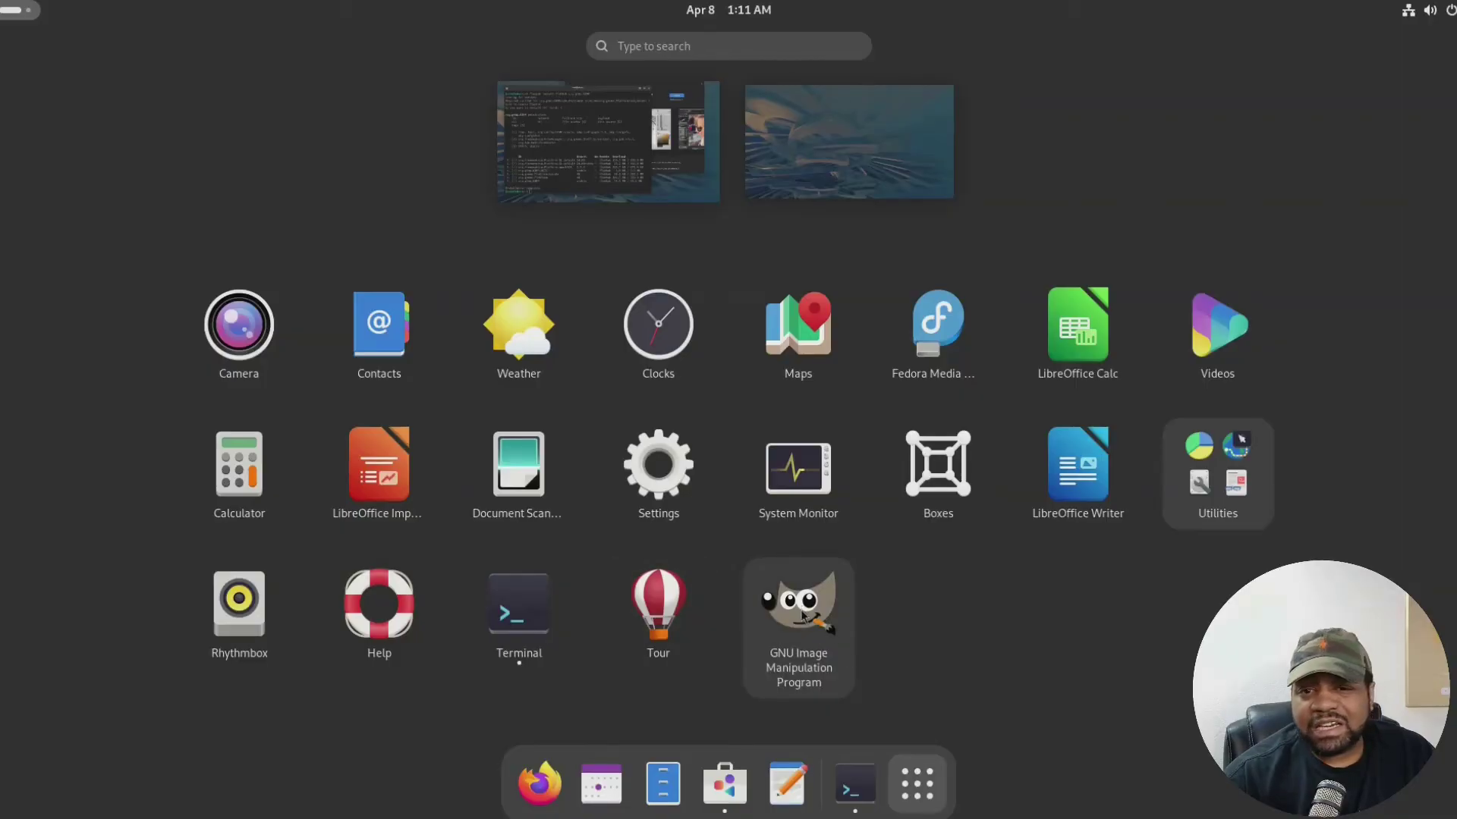
{"action": "left_click", "coordinate": [916, 791]}
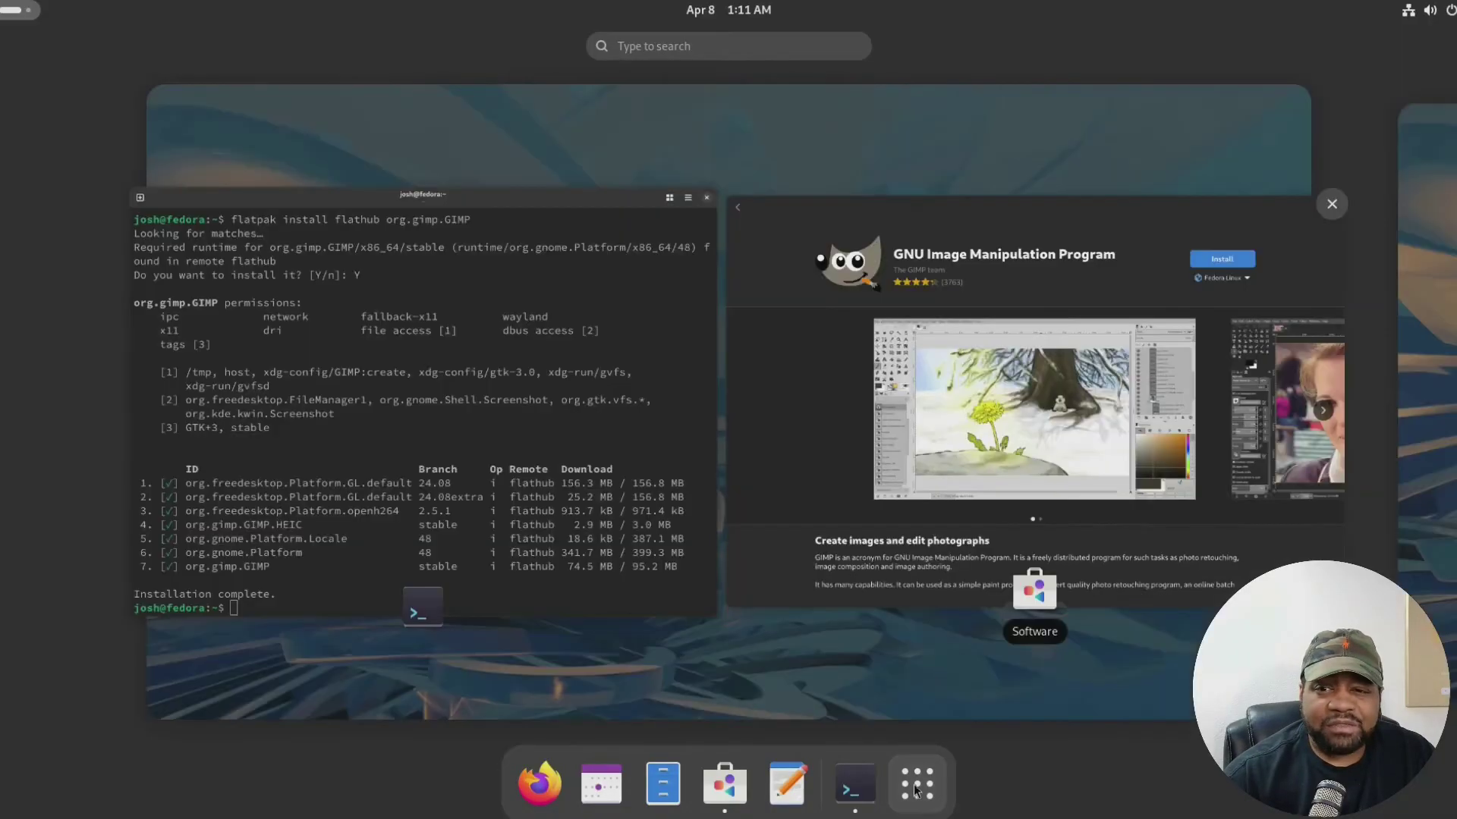
{"action": "left_click", "coordinate": [360, 575]}
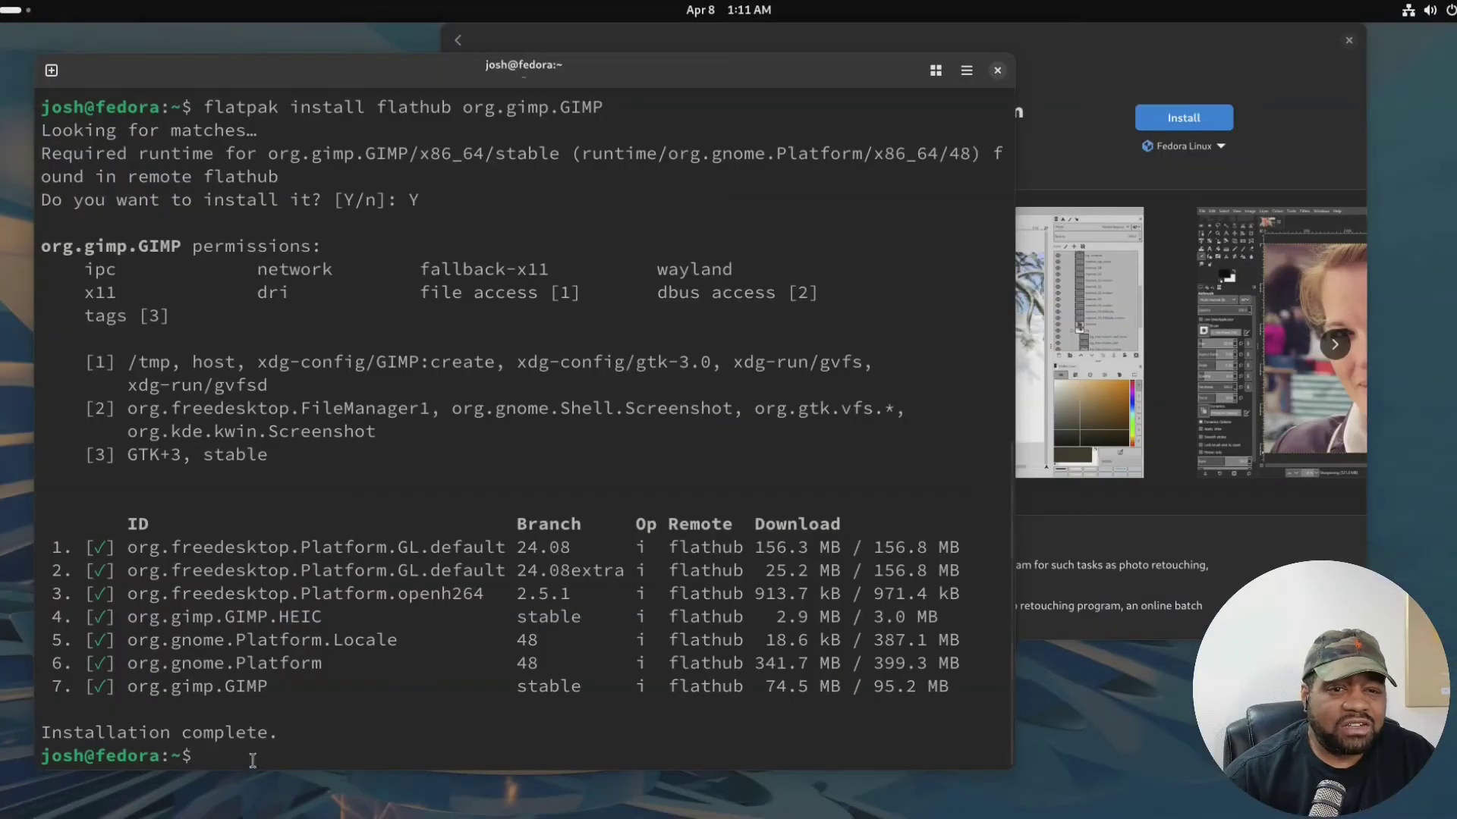
Run 'flatpak run org.gimp.GIMP' to open GIMP 3.0.2's welcome screen.
{"action": "type", "text": "flatpak run"}
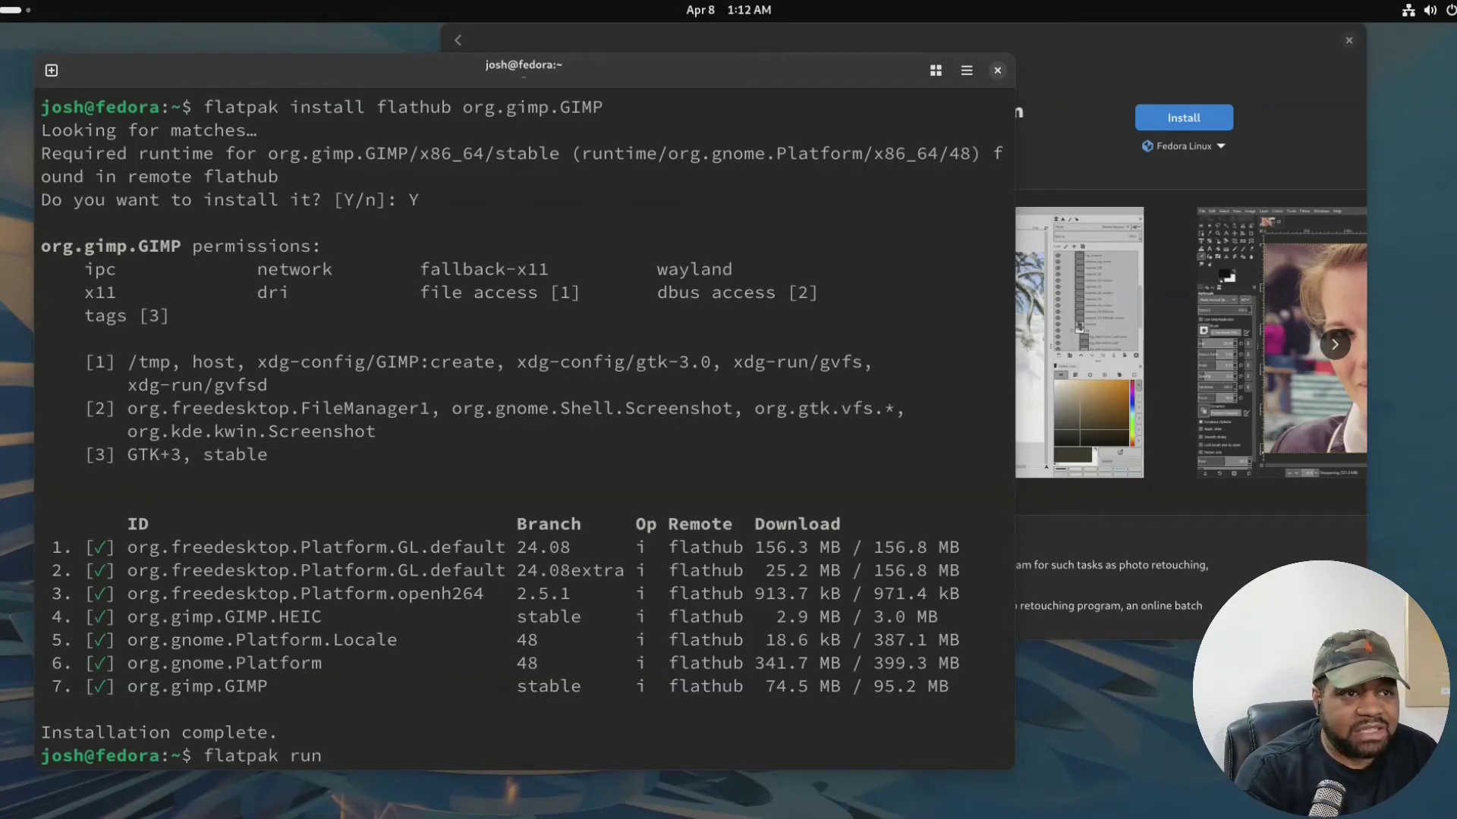
{"action": "type", "text": " org"}
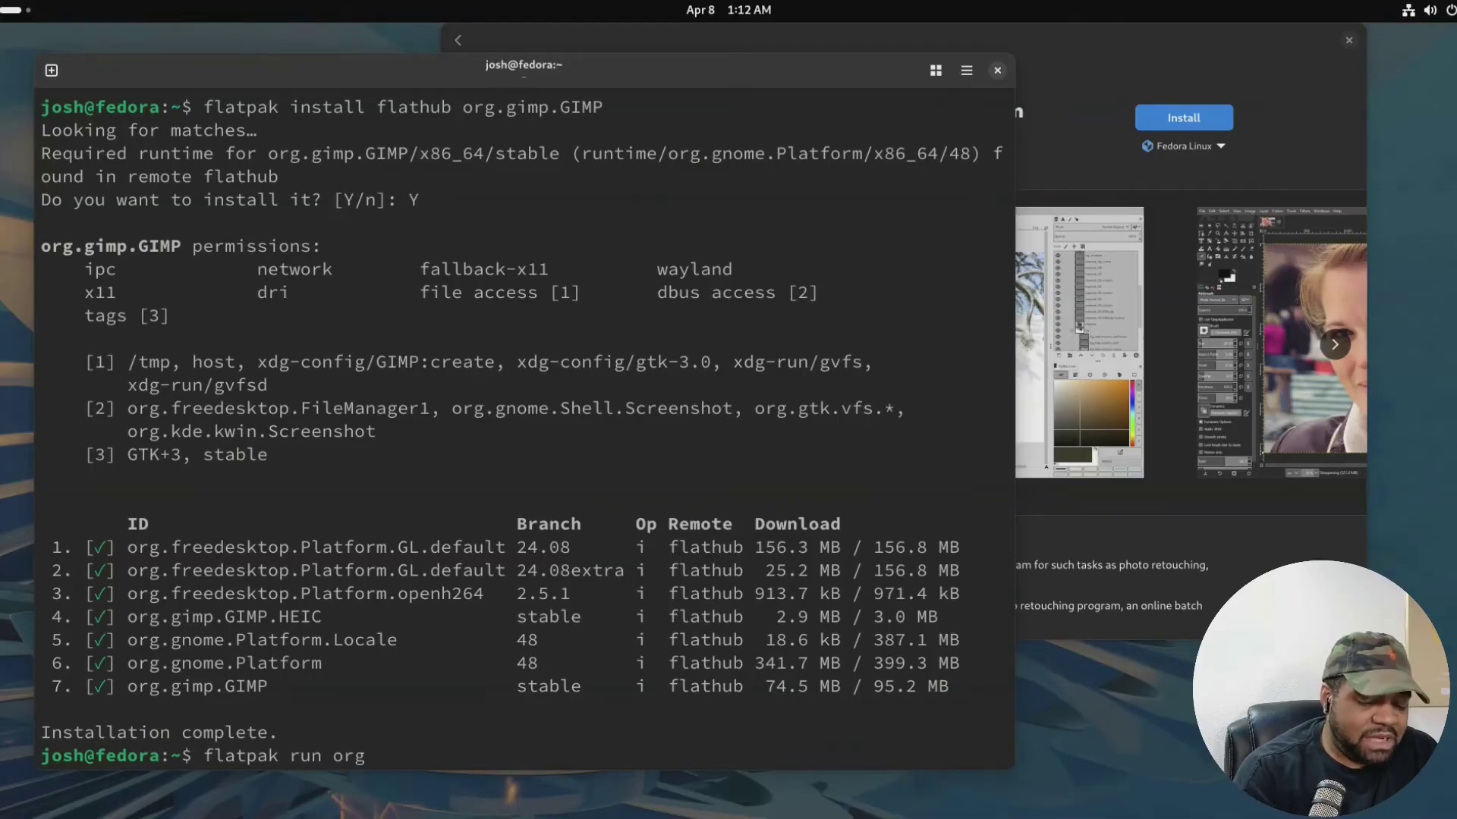
{"action": "type", "text": ".gimp.GIM"}
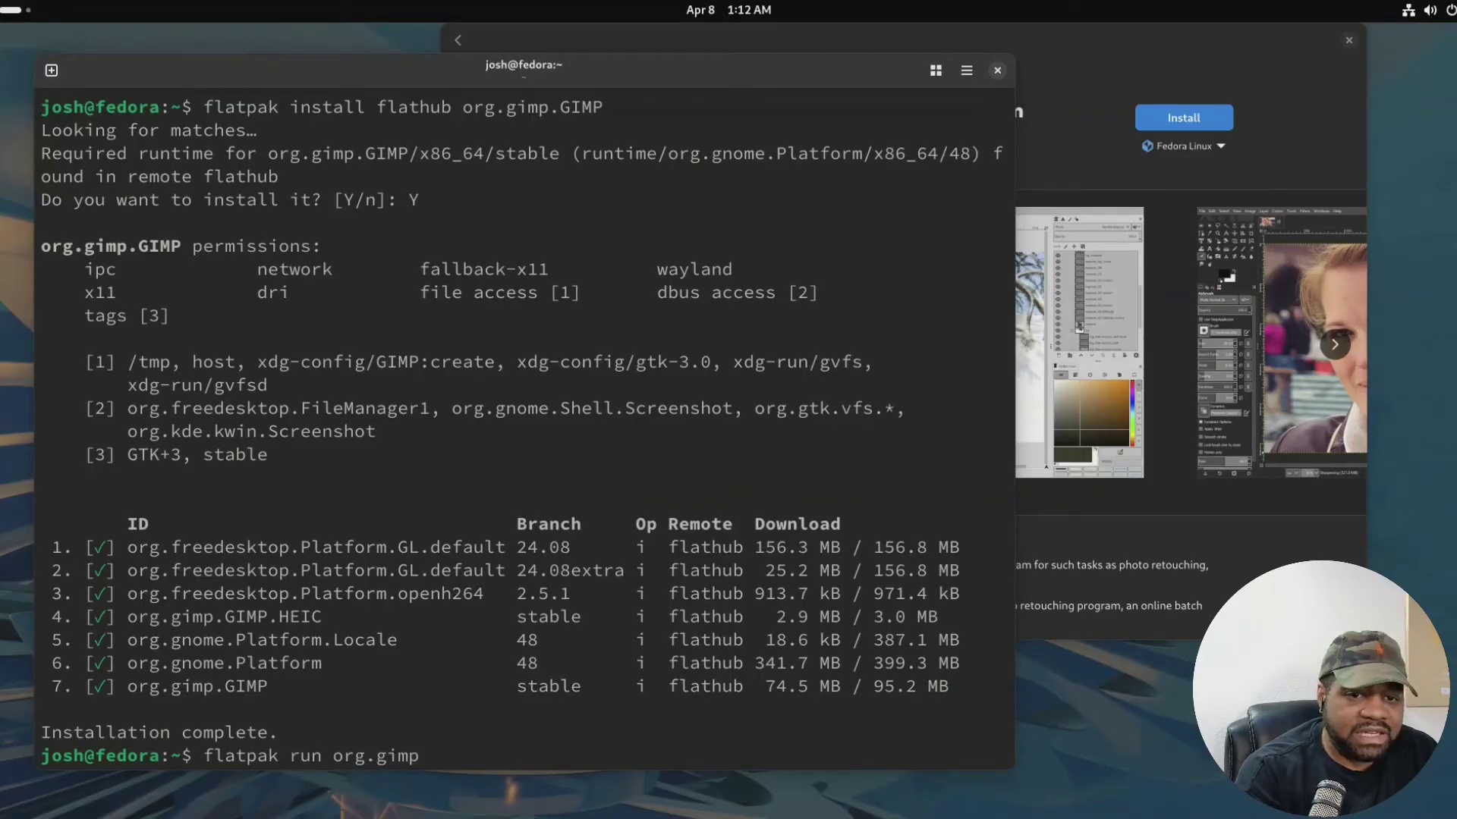
{"action": "type", "text": "P"}
{"action": "key", "text": "Return"}
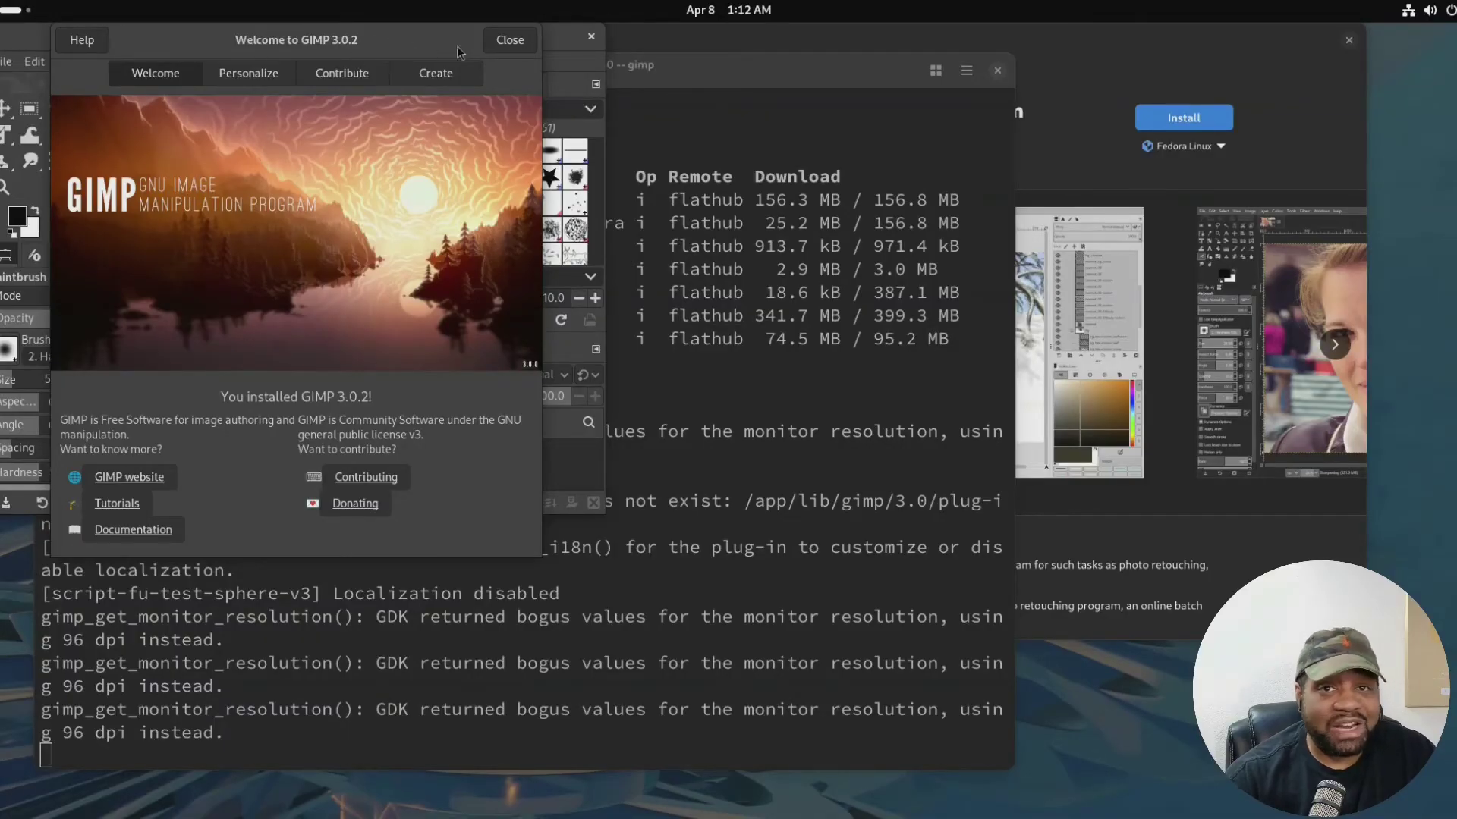
Close GIMP's welcome dialog, maximize the main window, then quit GIMP with Ctrl+Q.
{"action": "left_click", "coordinate": [517, 42]}
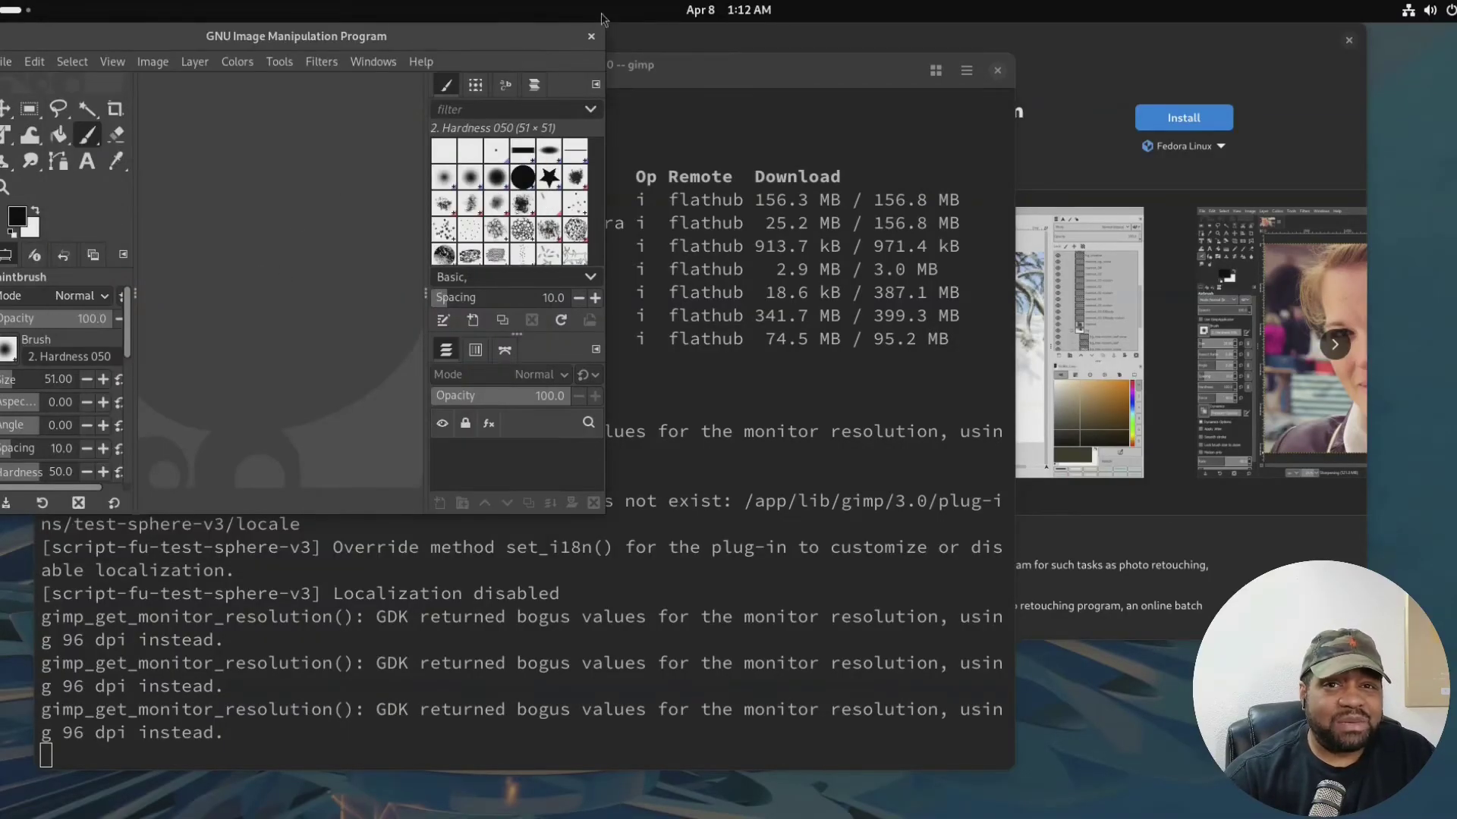
{"action": "double_click", "coordinate": [516, 39]}
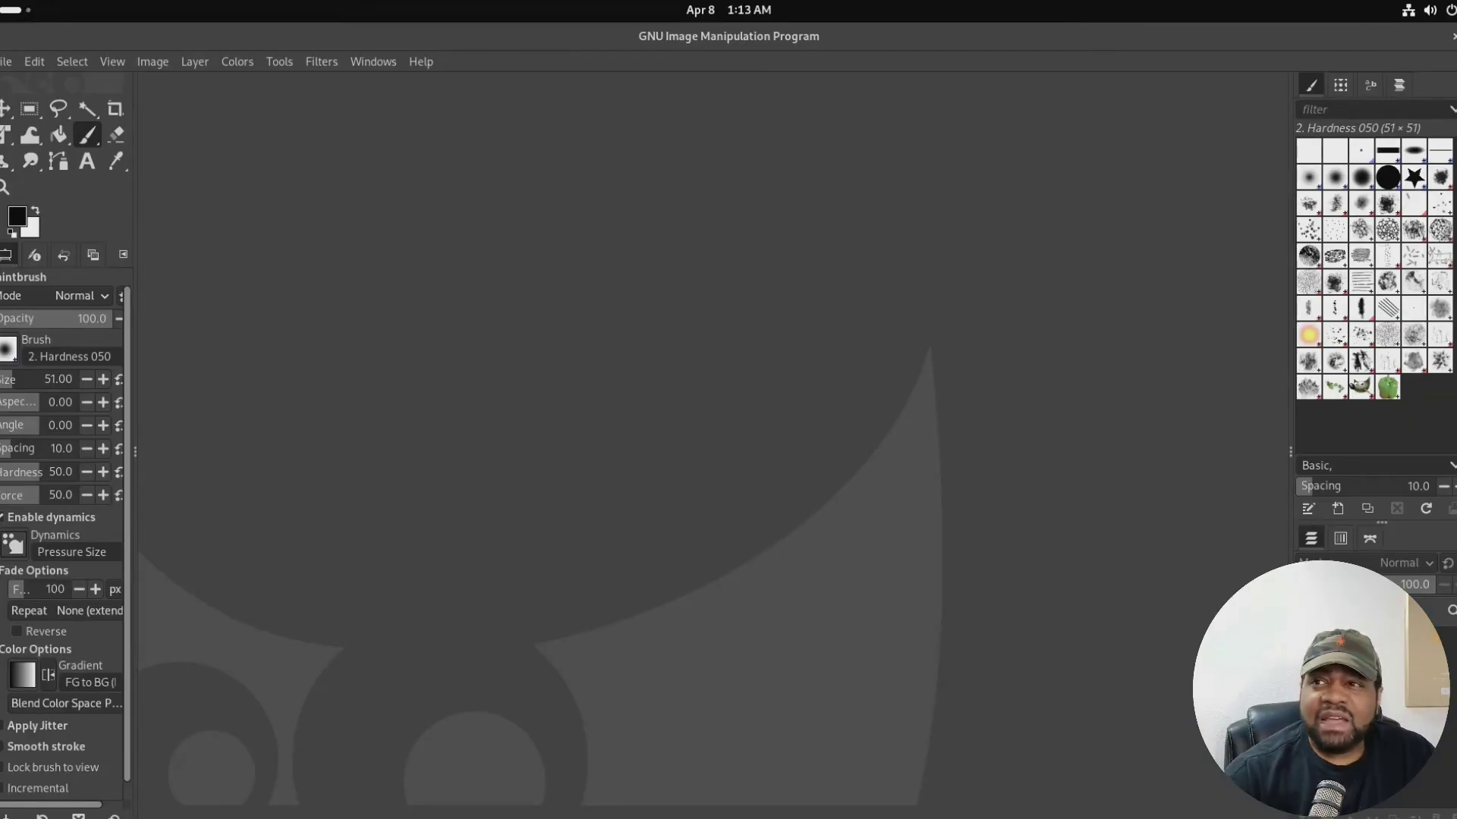
{"action": "key", "text": "ctrl+q"}
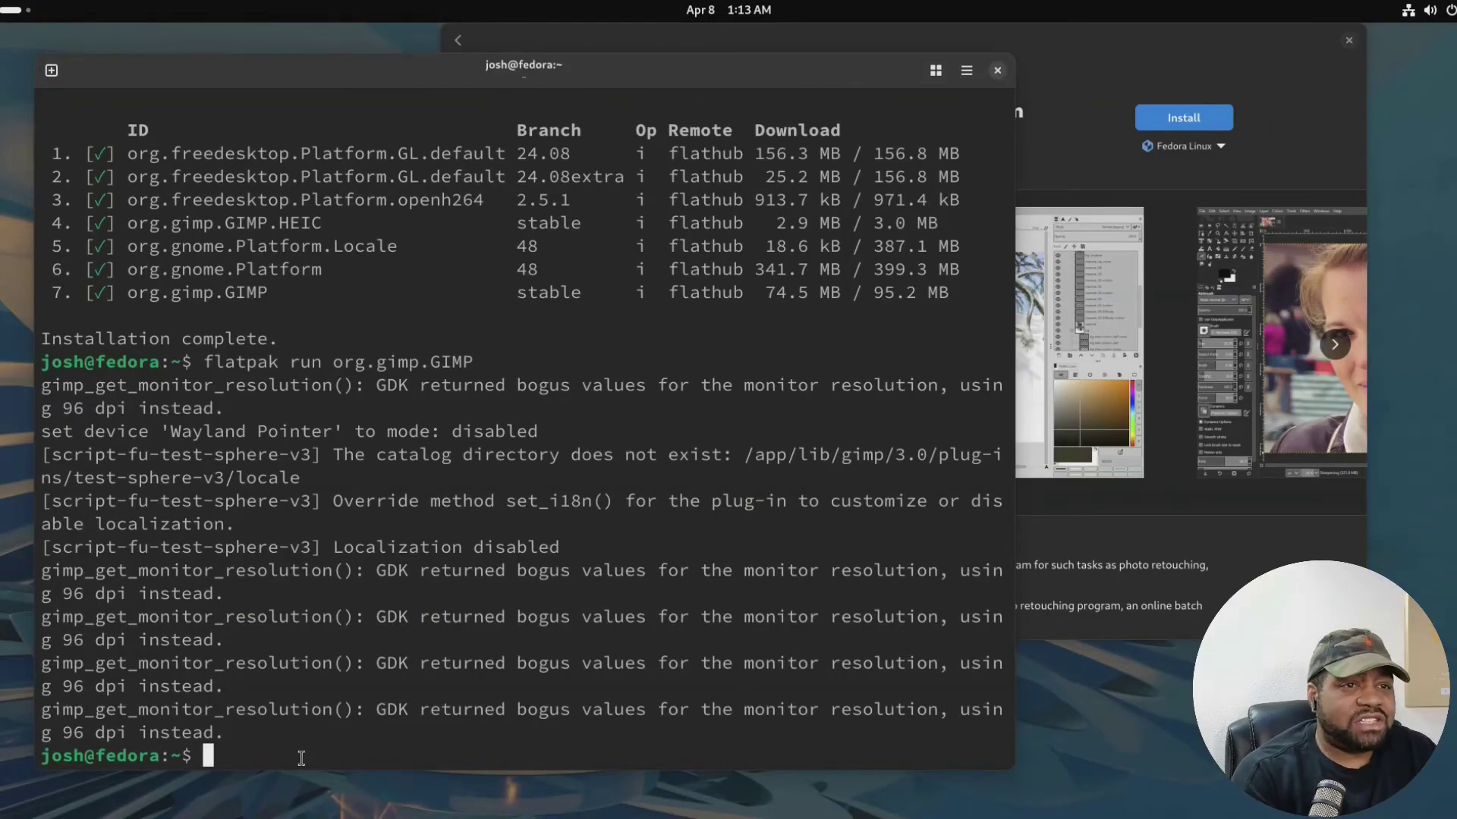
Clear the terminal and run 'flatpak list' to show installed flatpaks.
{"action": "key", "text": "ctrl+l"}
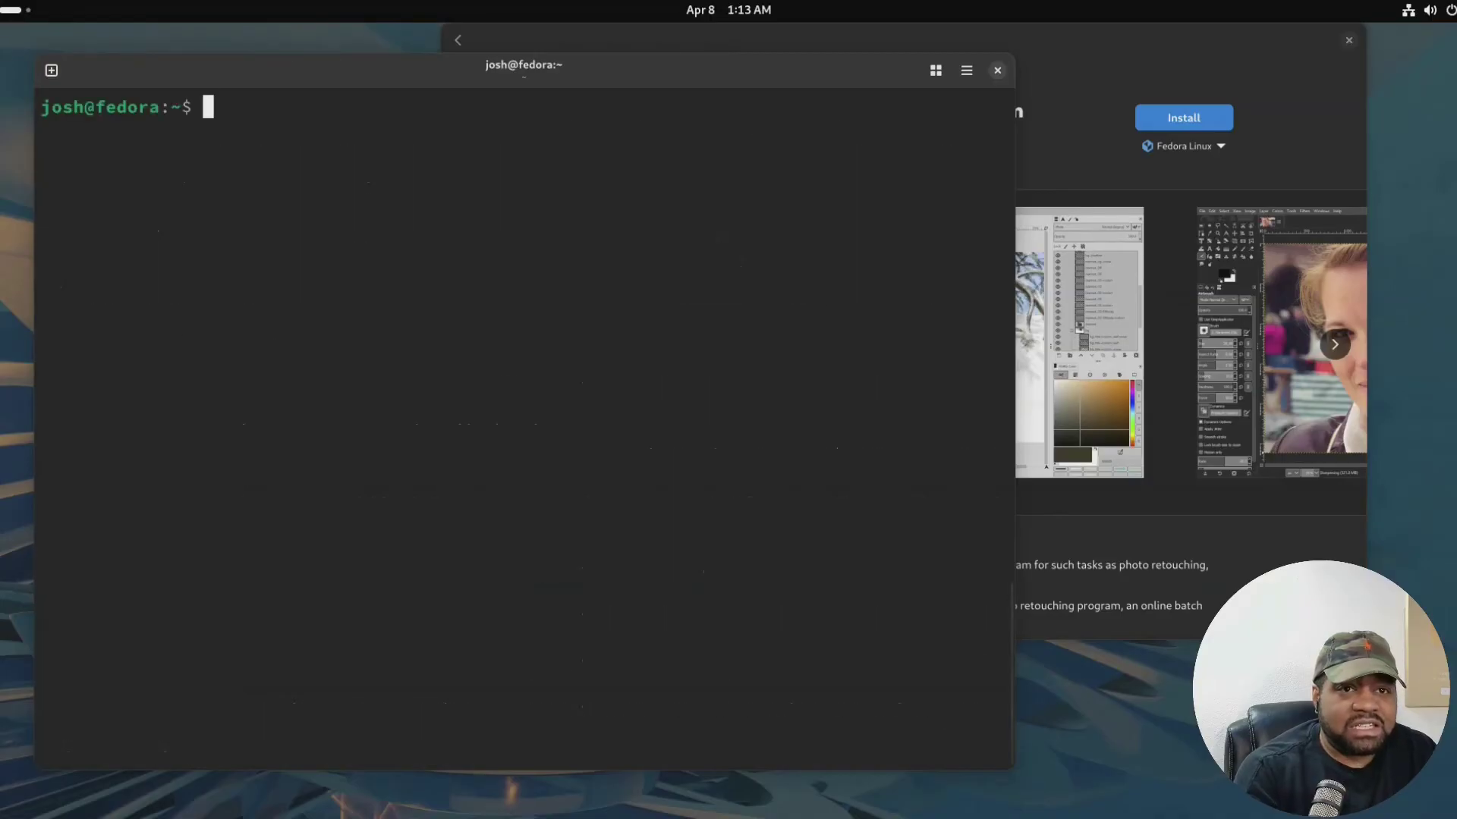
{"action": "type", "text": "fla"}
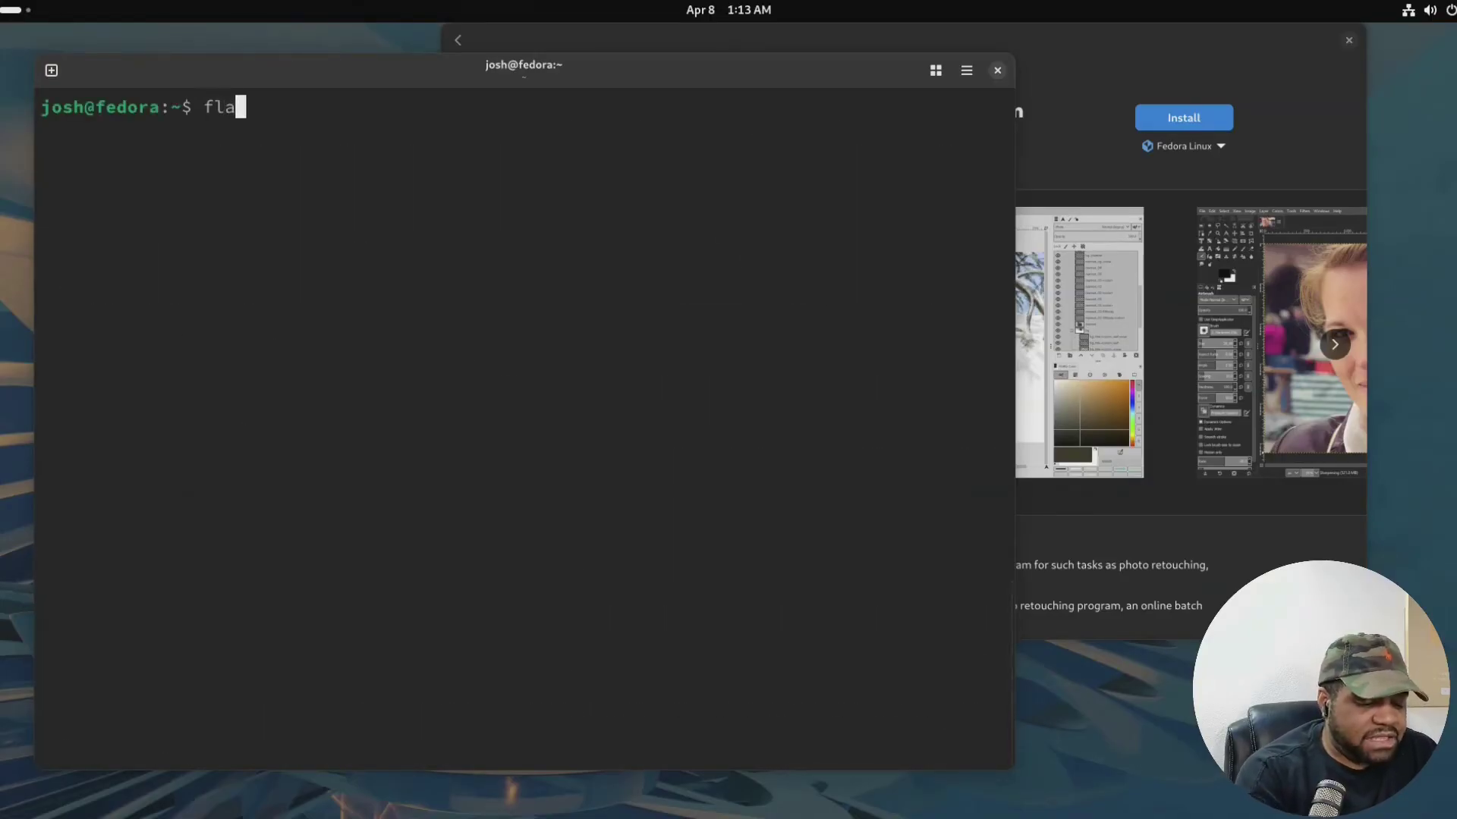
{"action": "type", "text": "tpak list"}
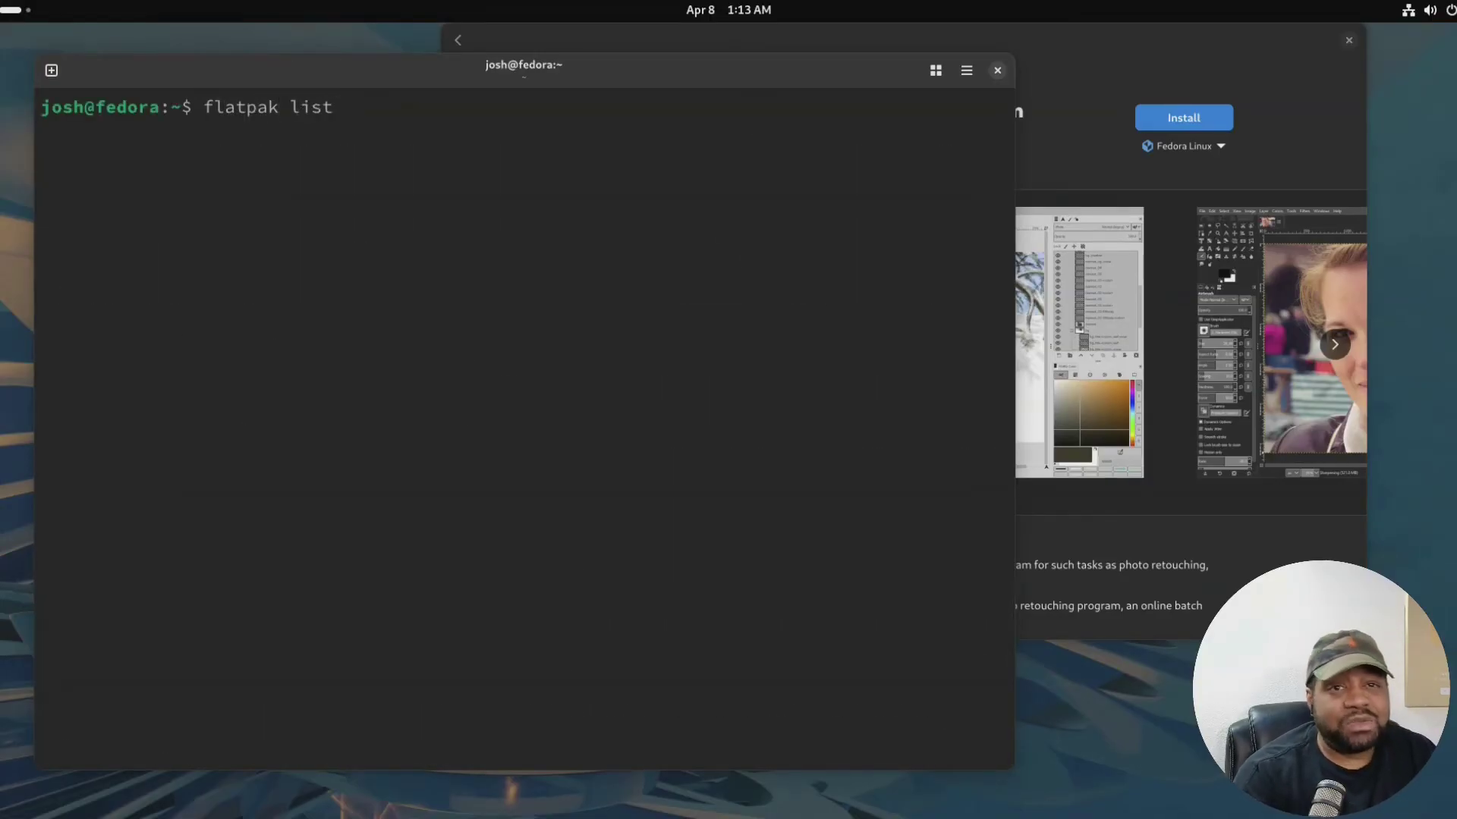
{"action": "key", "text": "Return"}
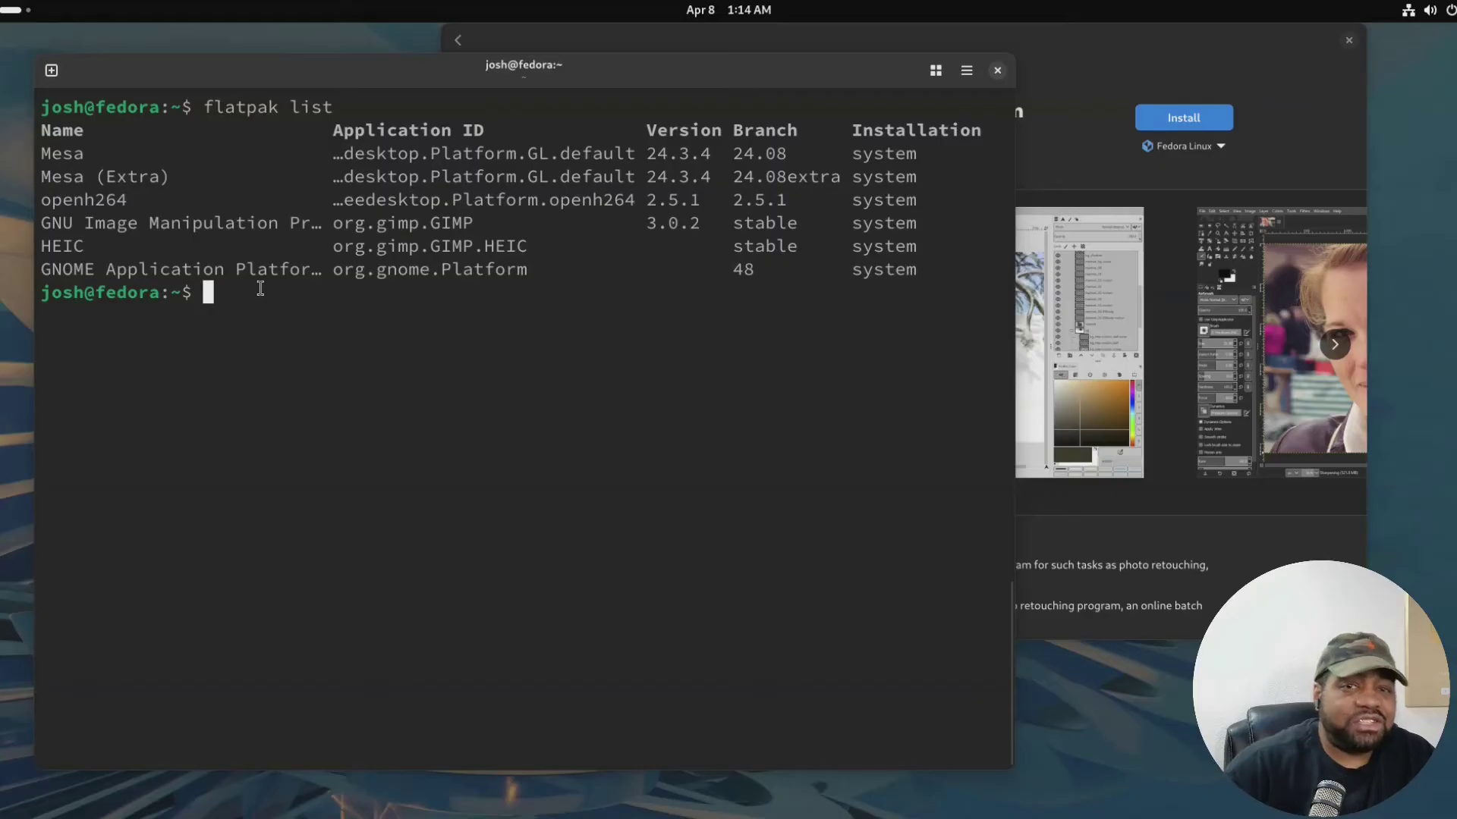
Run 'flatpak uninstall org.gimp.GIMP' and confirm Y to remove GIMP and its HEIC extension.
{"action": "type", "text": "flatpak uninstall "}
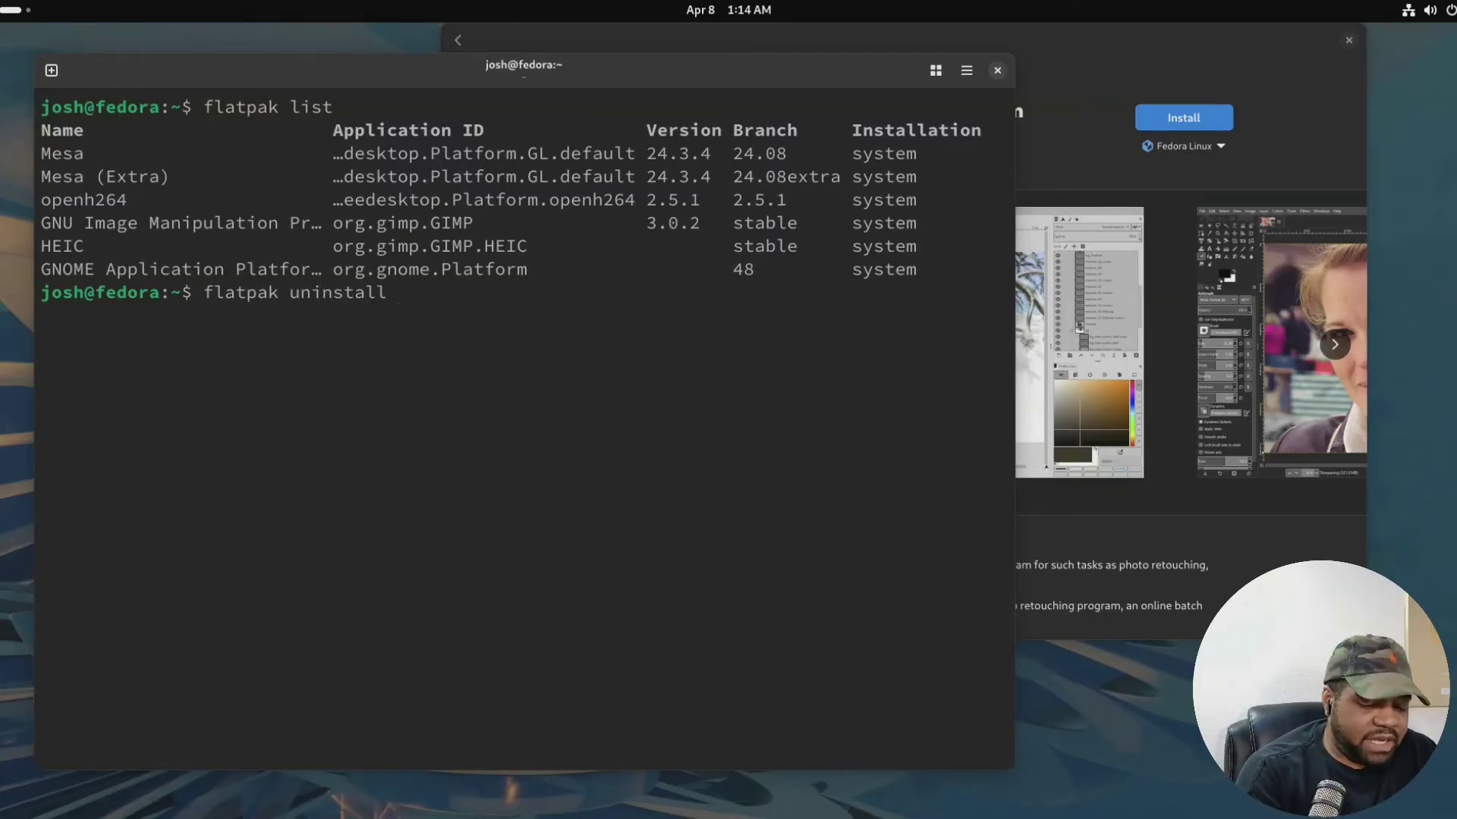
{"action": "type", "text": "org.g"}
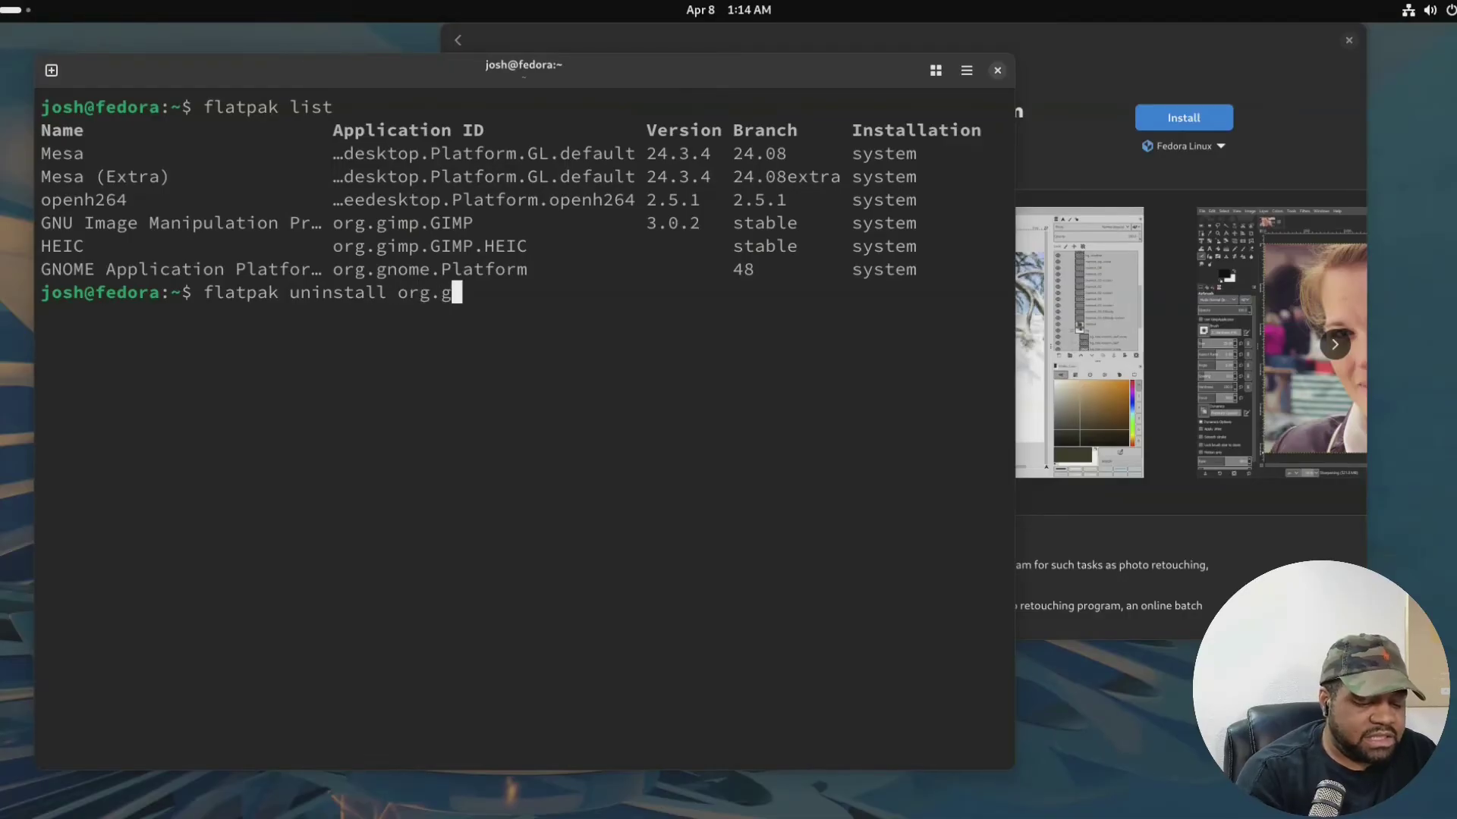
{"action": "type", "text": "imp.GIMP"}
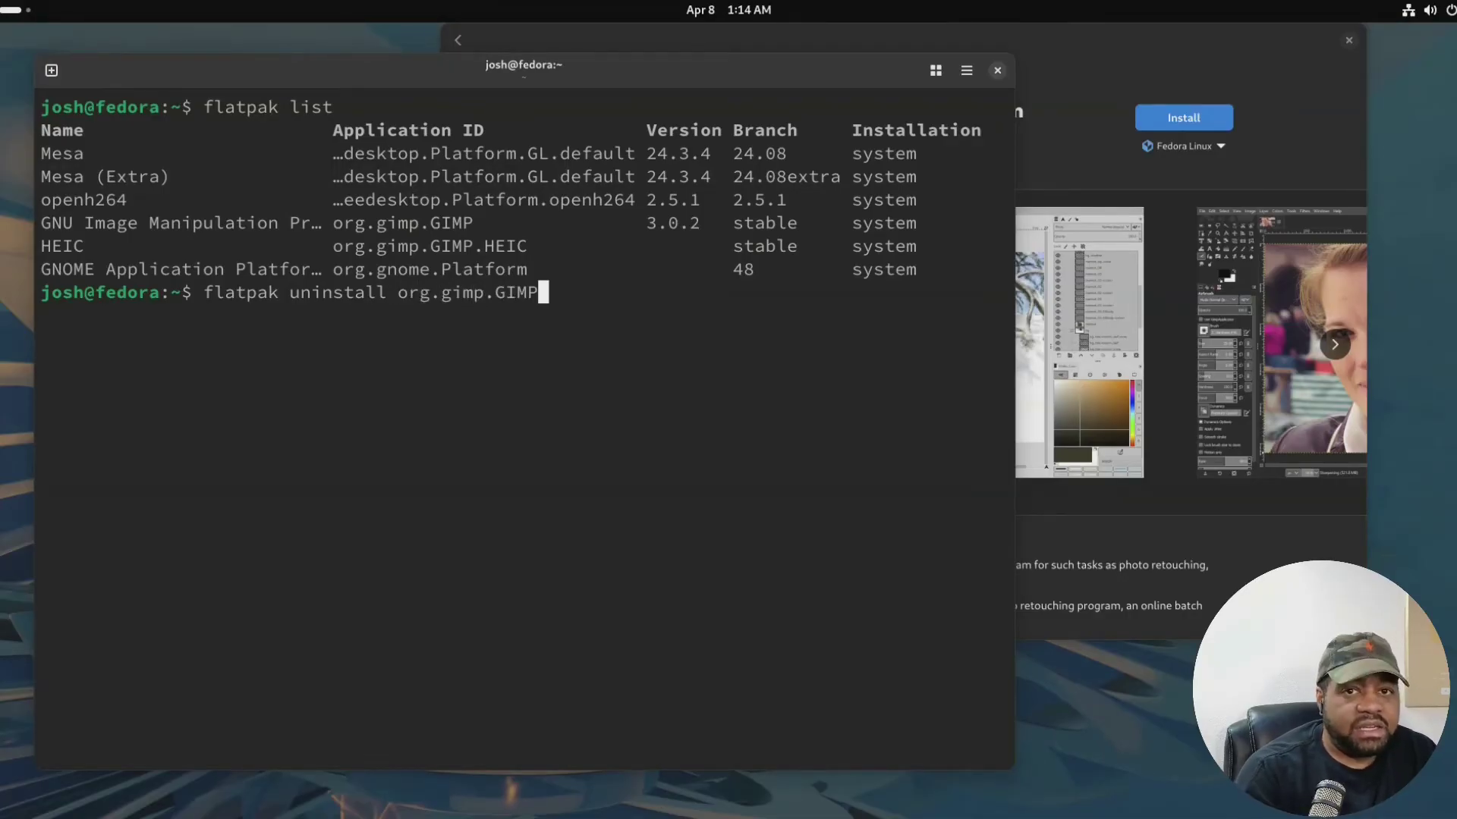
{"action": "key", "text": "Return"}
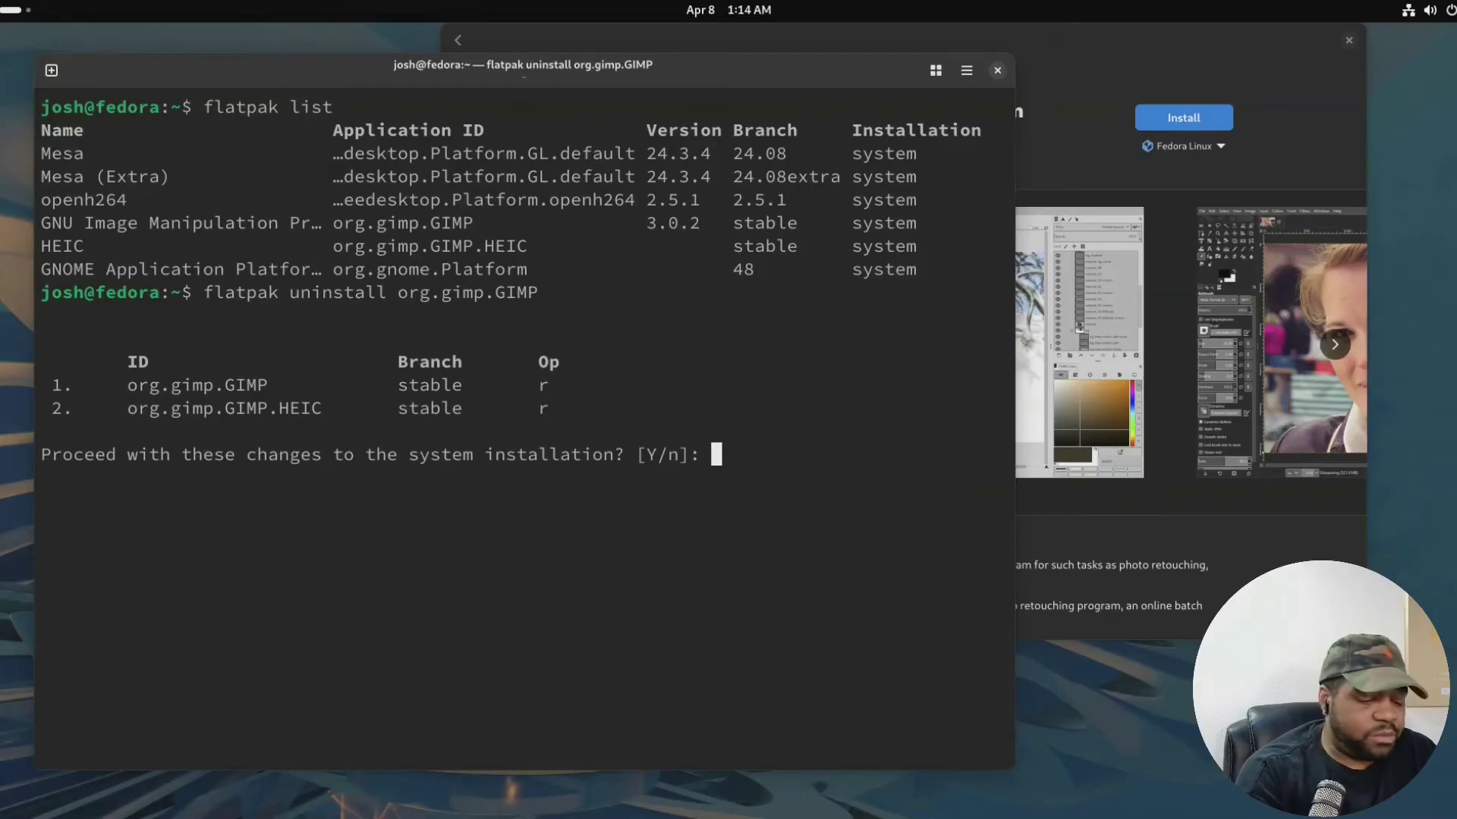
{"action": "type", "text": "Y"}
{"action": "key", "text": "Return"}
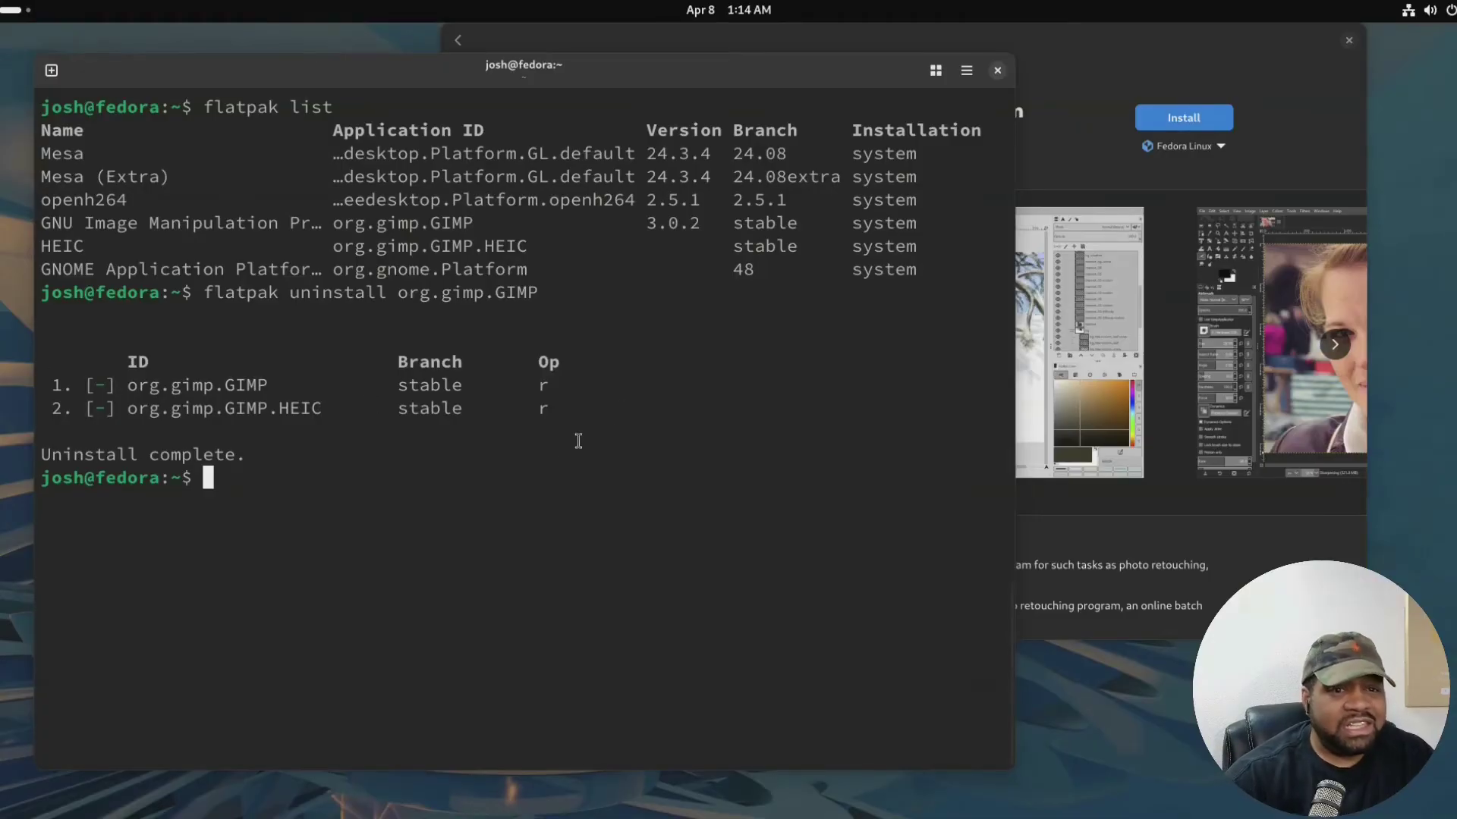
Run 'flatpak uninstall --unused' removing five leftover runtimes, then close GNOME Software's GIMP page.
{"action": "key", "text": "Up"}
{"action": "key", "text": "BackSpace"}
{"action": "key", "text": "BackSpace"}
{"action": "key", "text": "BackSpace"}
{"action": "key", "text": "BackSpace"}
{"action": "key", "text": "BackSpace"}
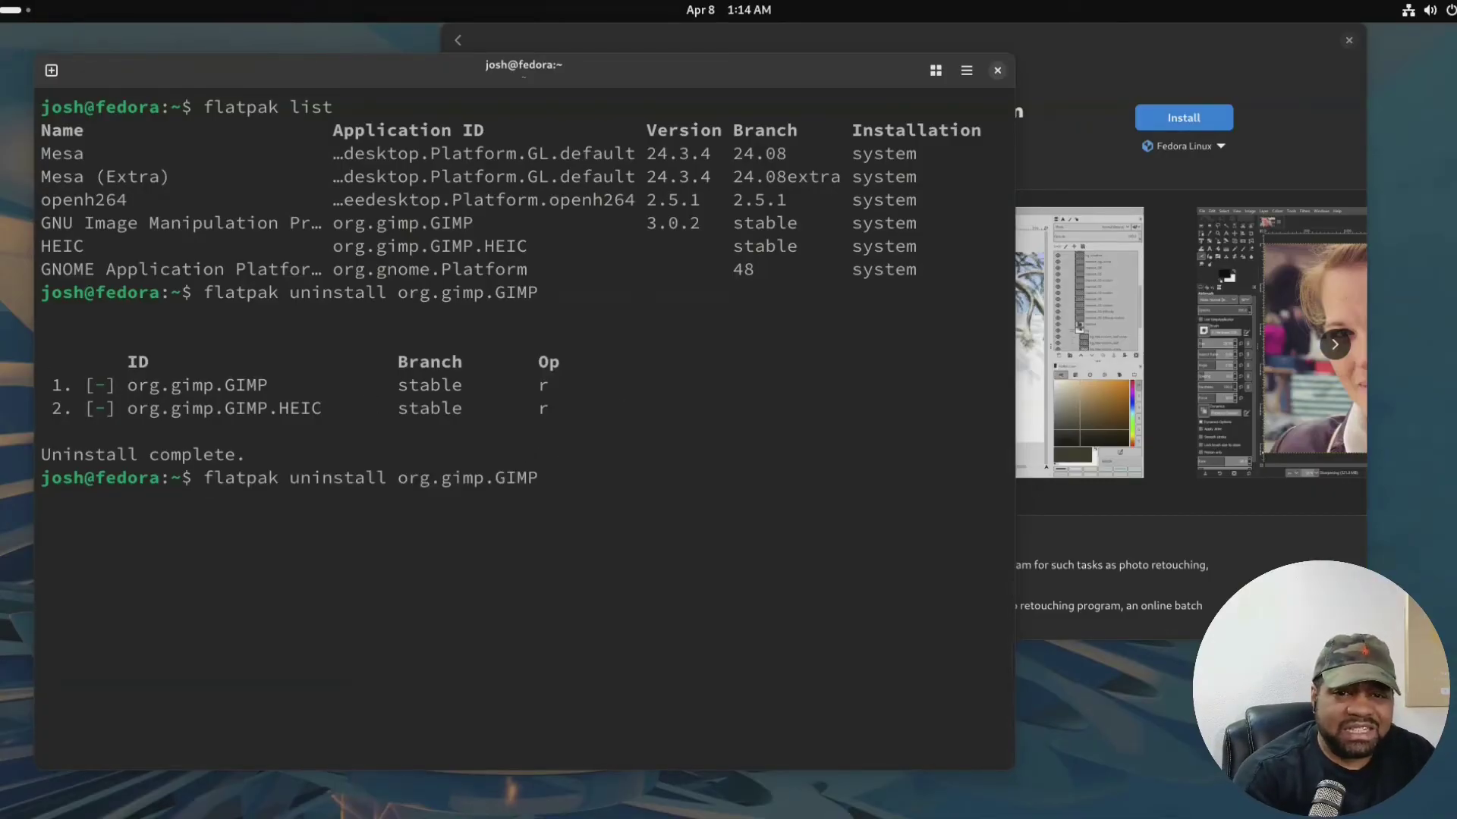
{"action": "key", "text": "BackSpace"}
{"action": "key", "text": "BackSpace"}
{"action": "key", "text": "BackSpace"}
{"action": "key", "text": "BackSpace"}
{"action": "key", "text": "BackSpace"}
{"action": "key", "text": "BackSpace"}
{"action": "key", "text": "BackSpace"}
{"action": "key", "text": "BackSpace"}
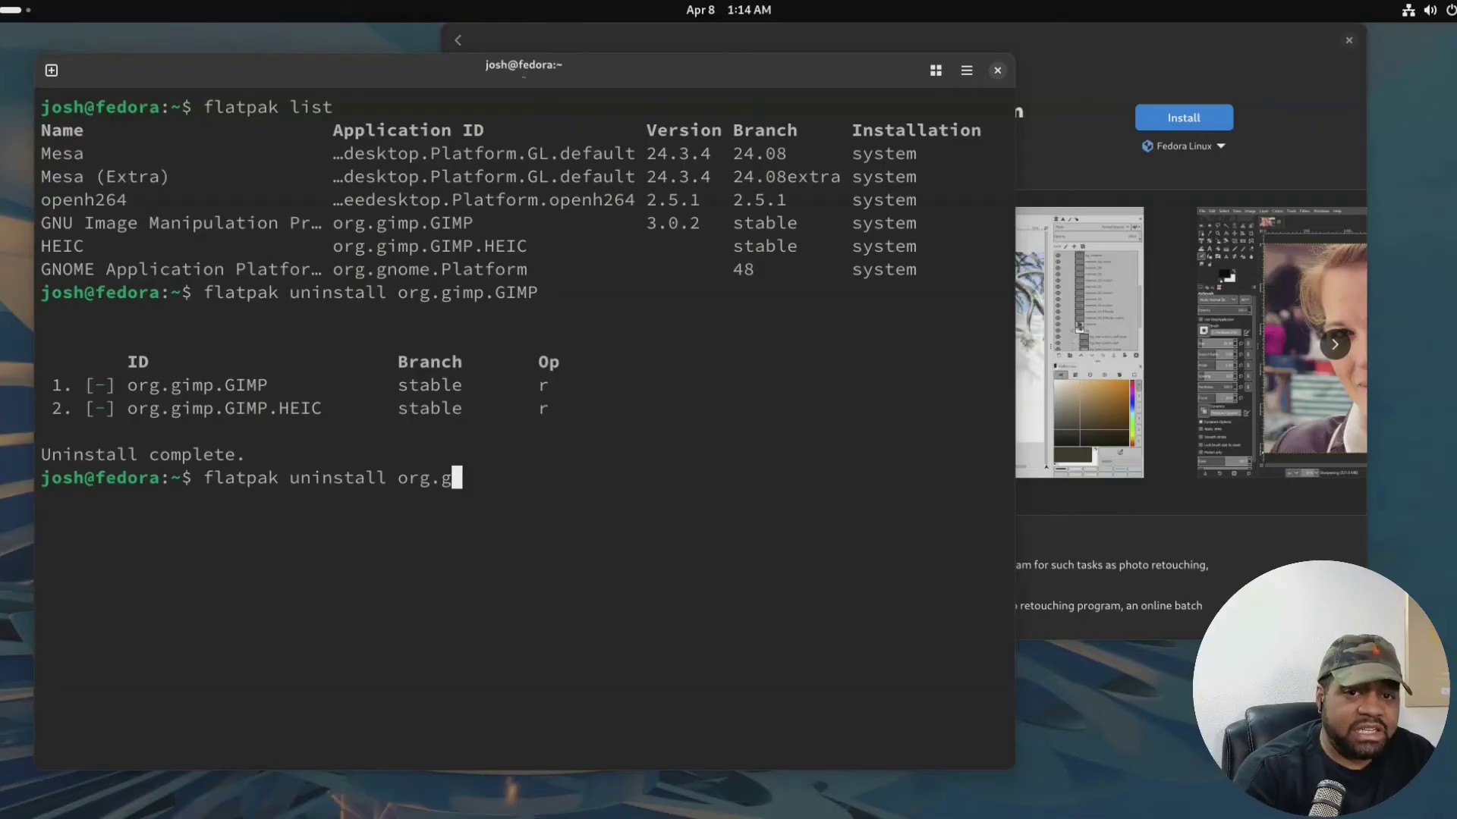
{"action": "type", "text": "--"}
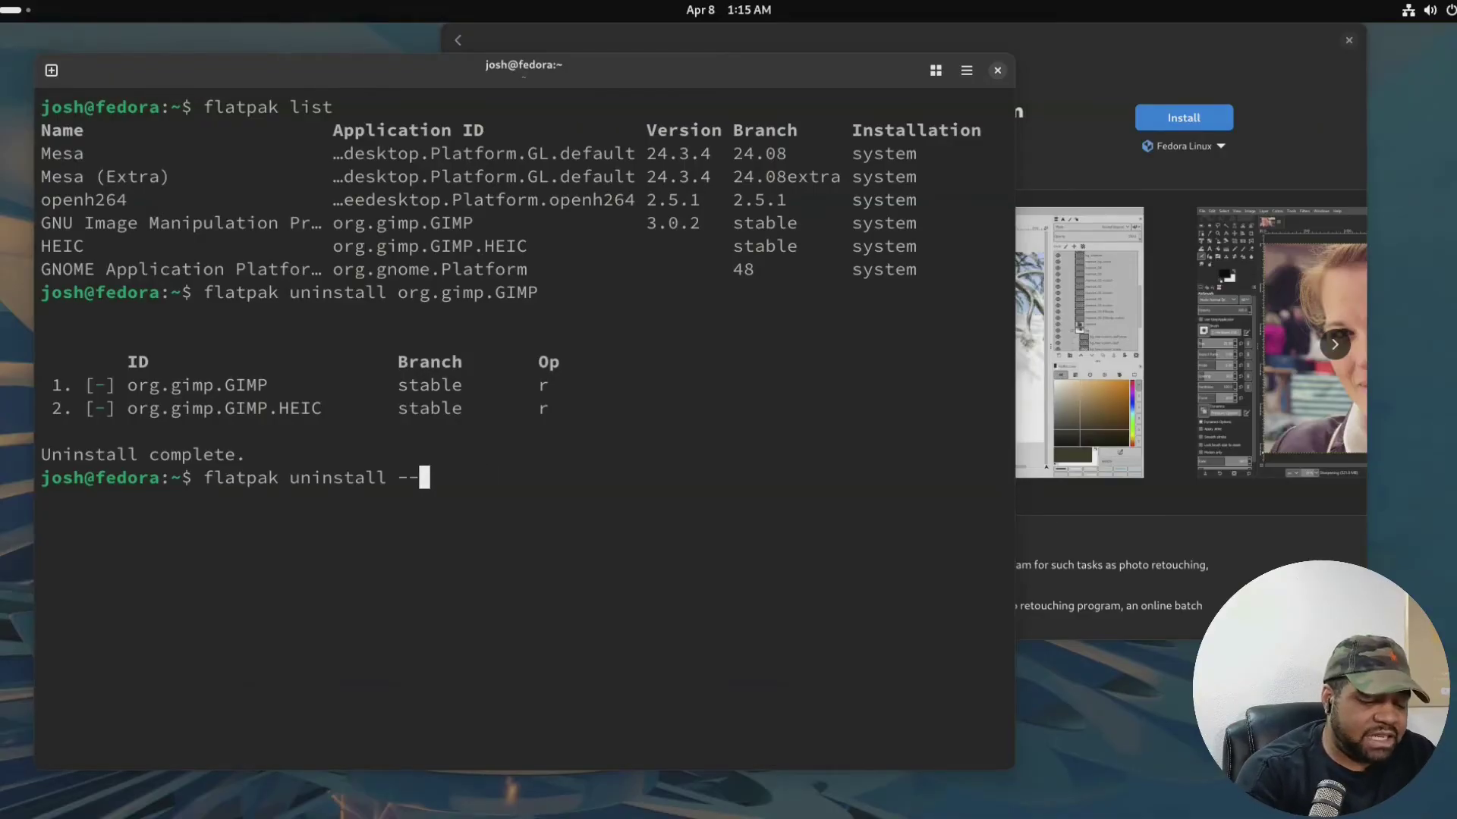
{"action": "type", "text": "unused"}
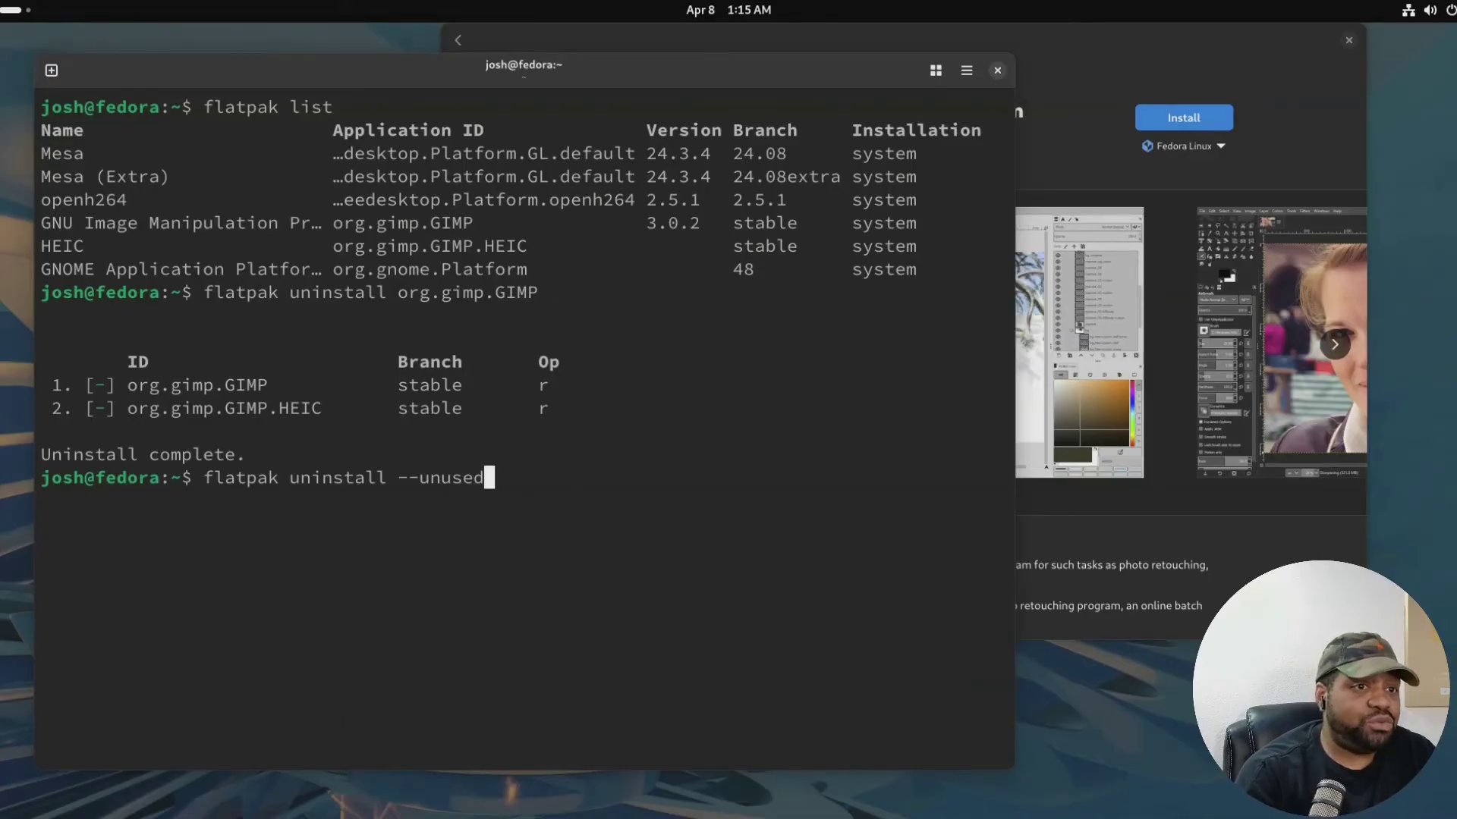
{"action": "key", "text": "Return"}
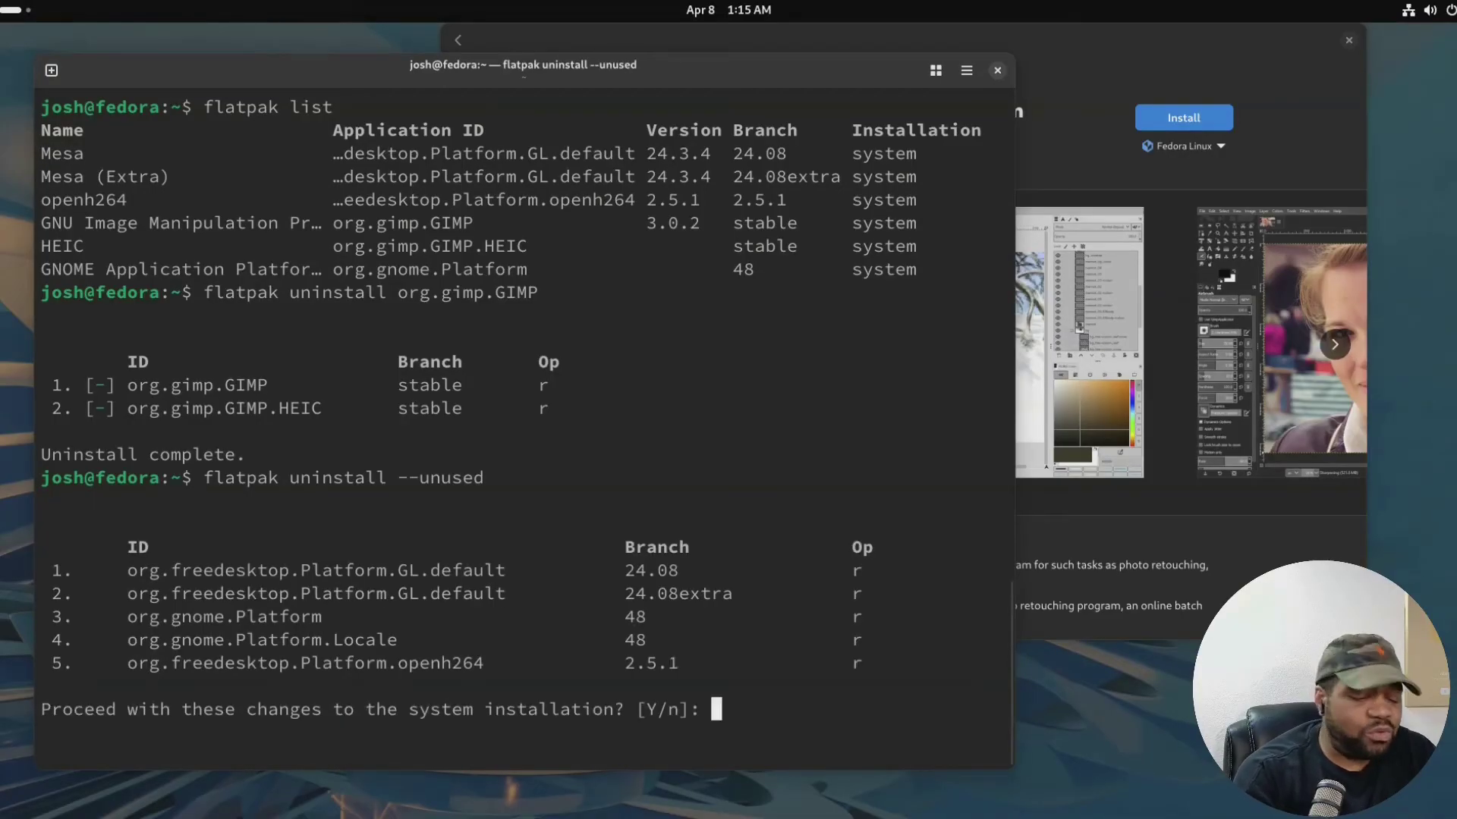
{"action": "type", "text": "y"}
{"action": "key", "text": "Return"}
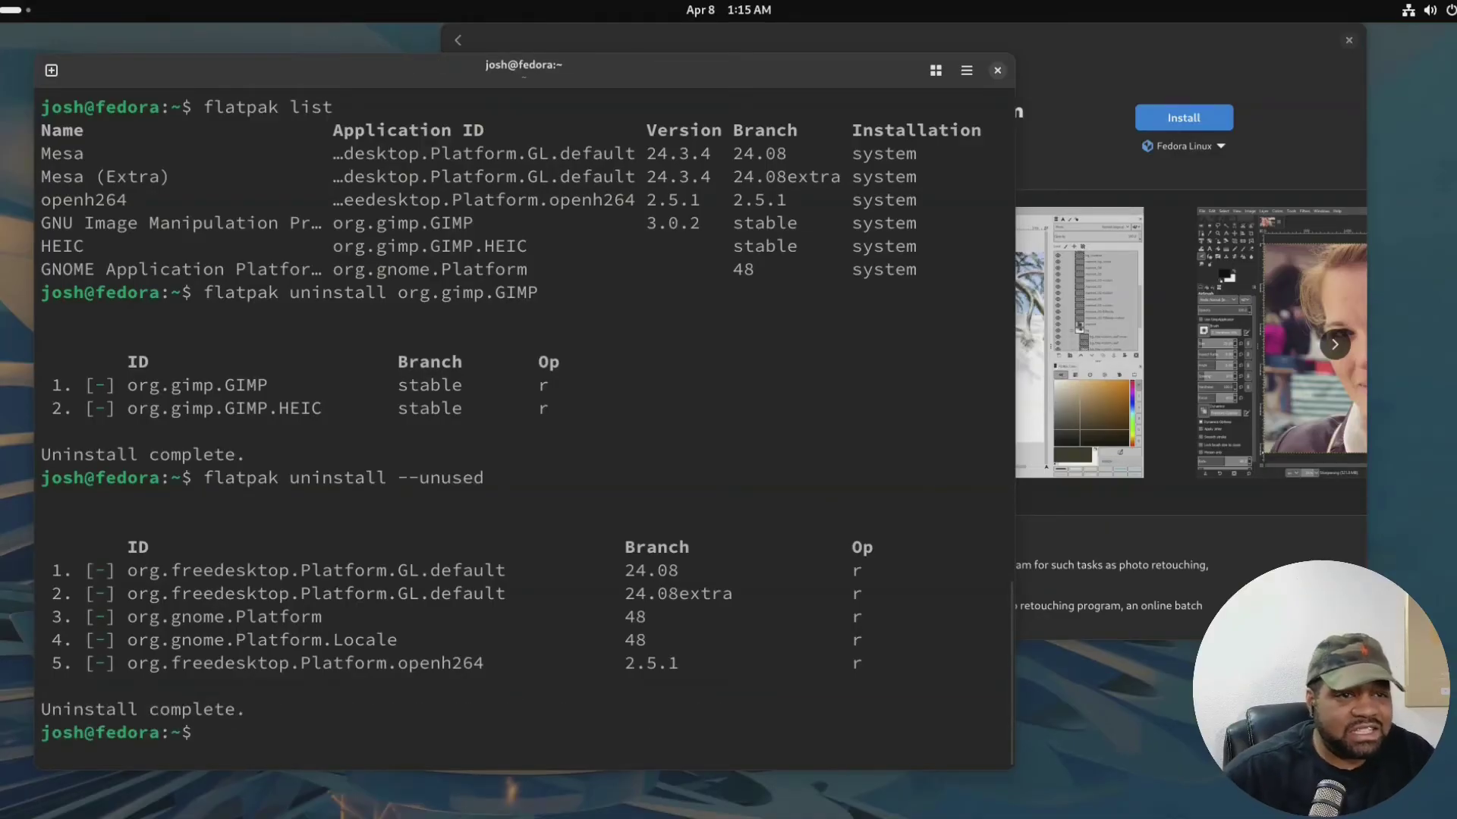
{"action": "left_click", "coordinate": [1352, 42]}
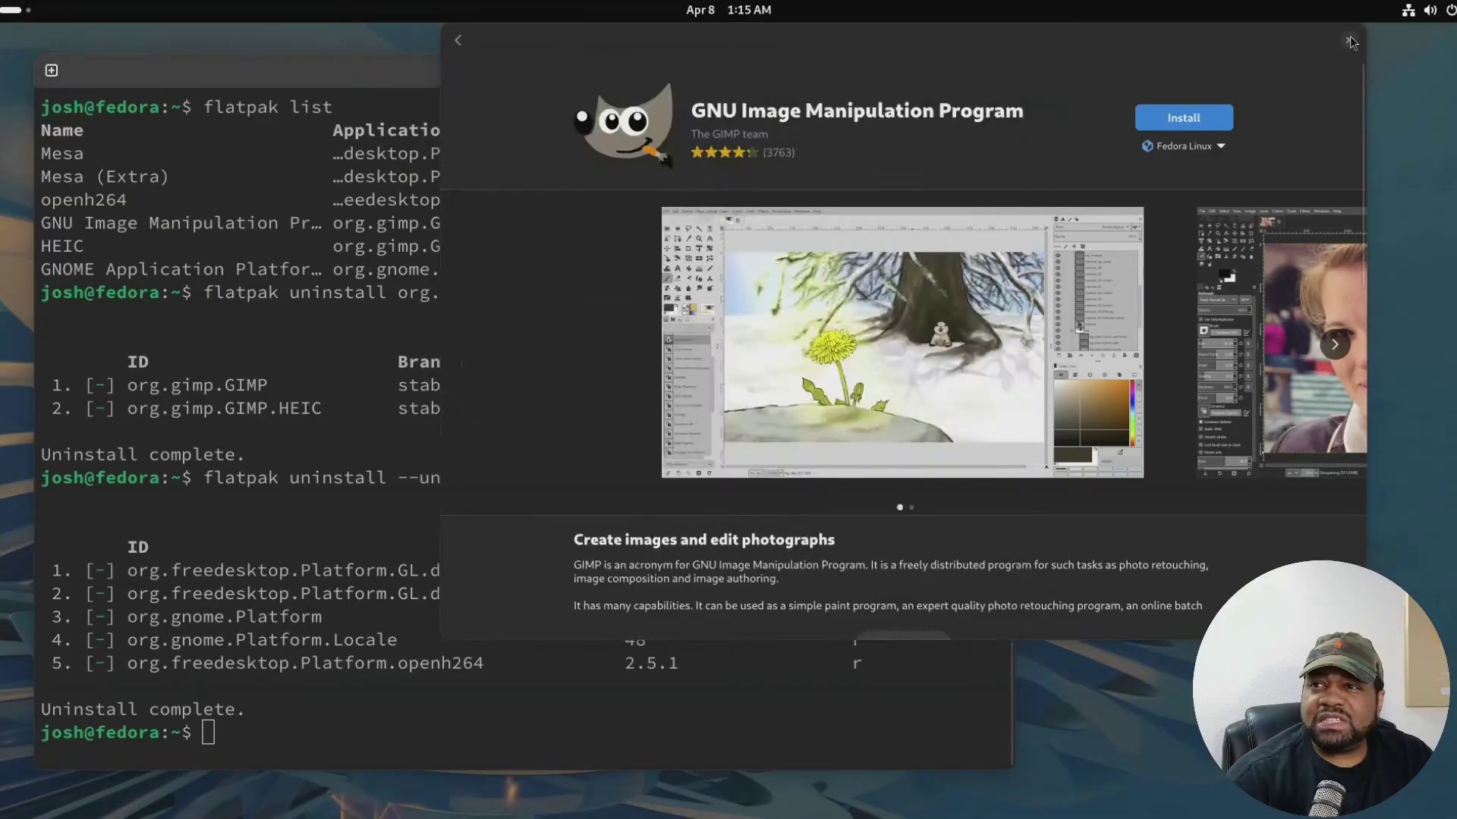
{"action": "left_click", "coordinate": [1349, 40]}
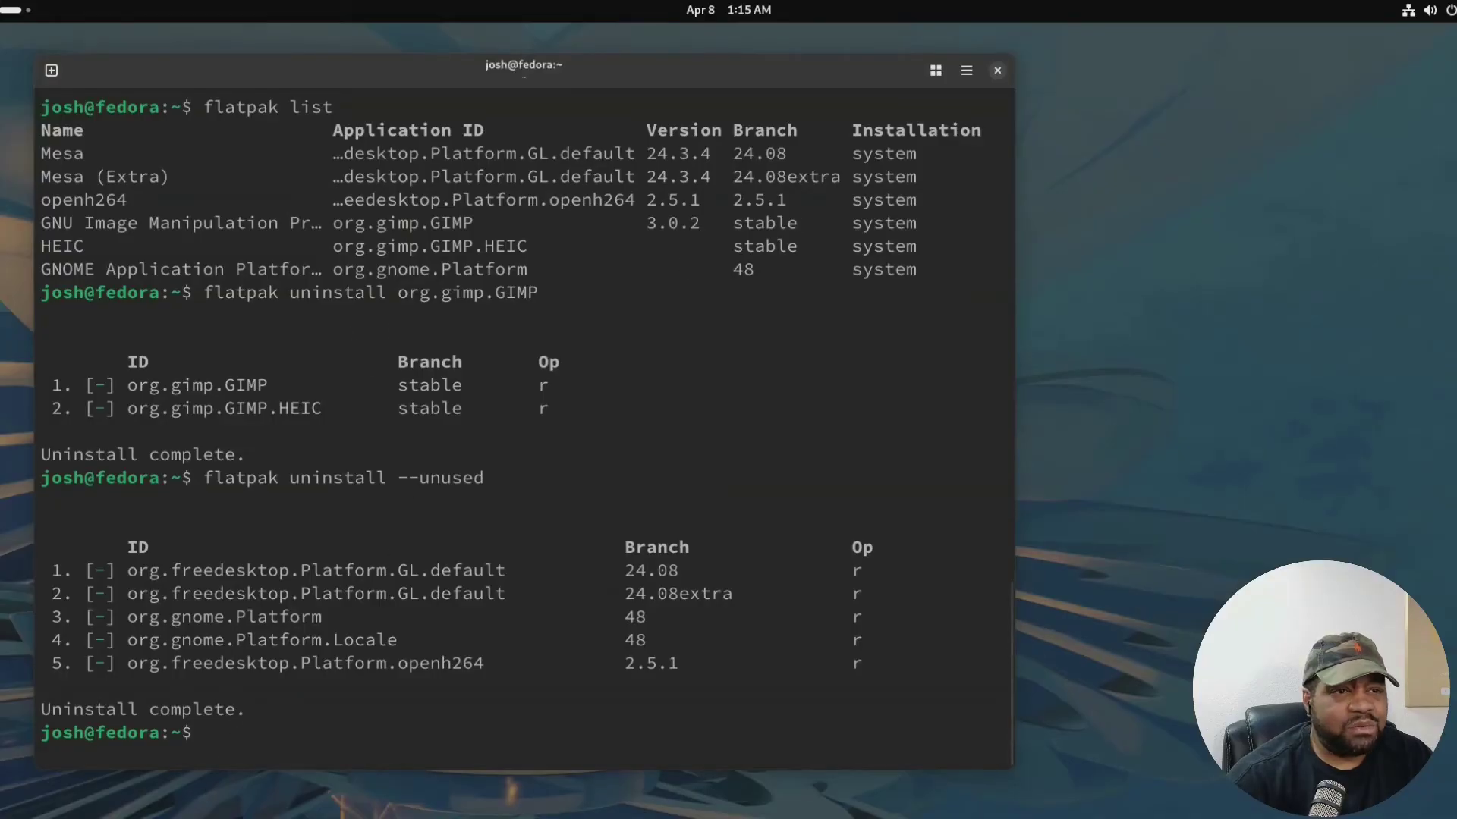
Install com.github.tchx84.Flatseal from Flathub with its GNOME 47 runtime, accepting both prompts.
{"action": "key", "text": "ctrl+l"}
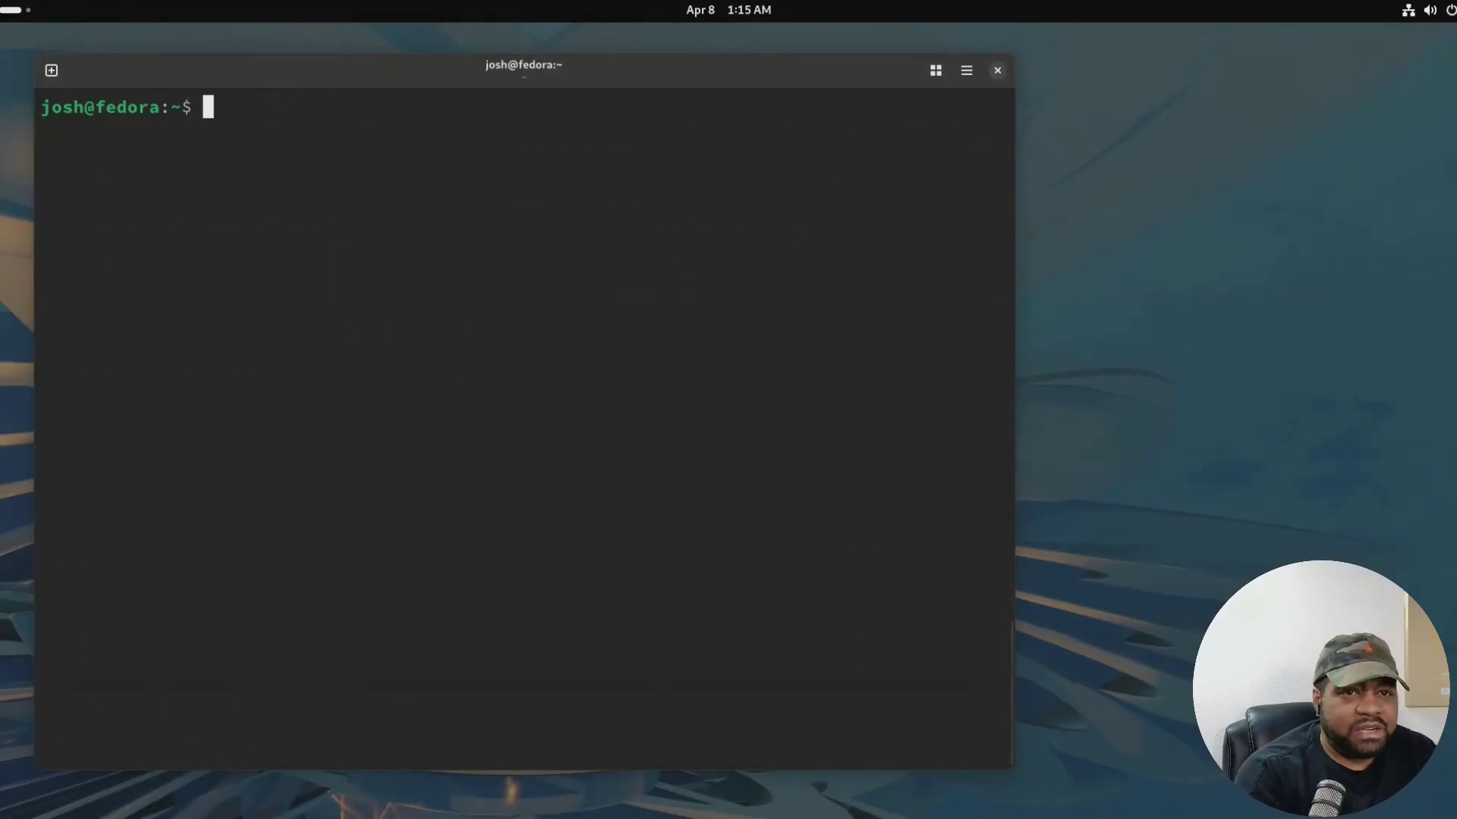
{"action": "type", "text": "fla"}
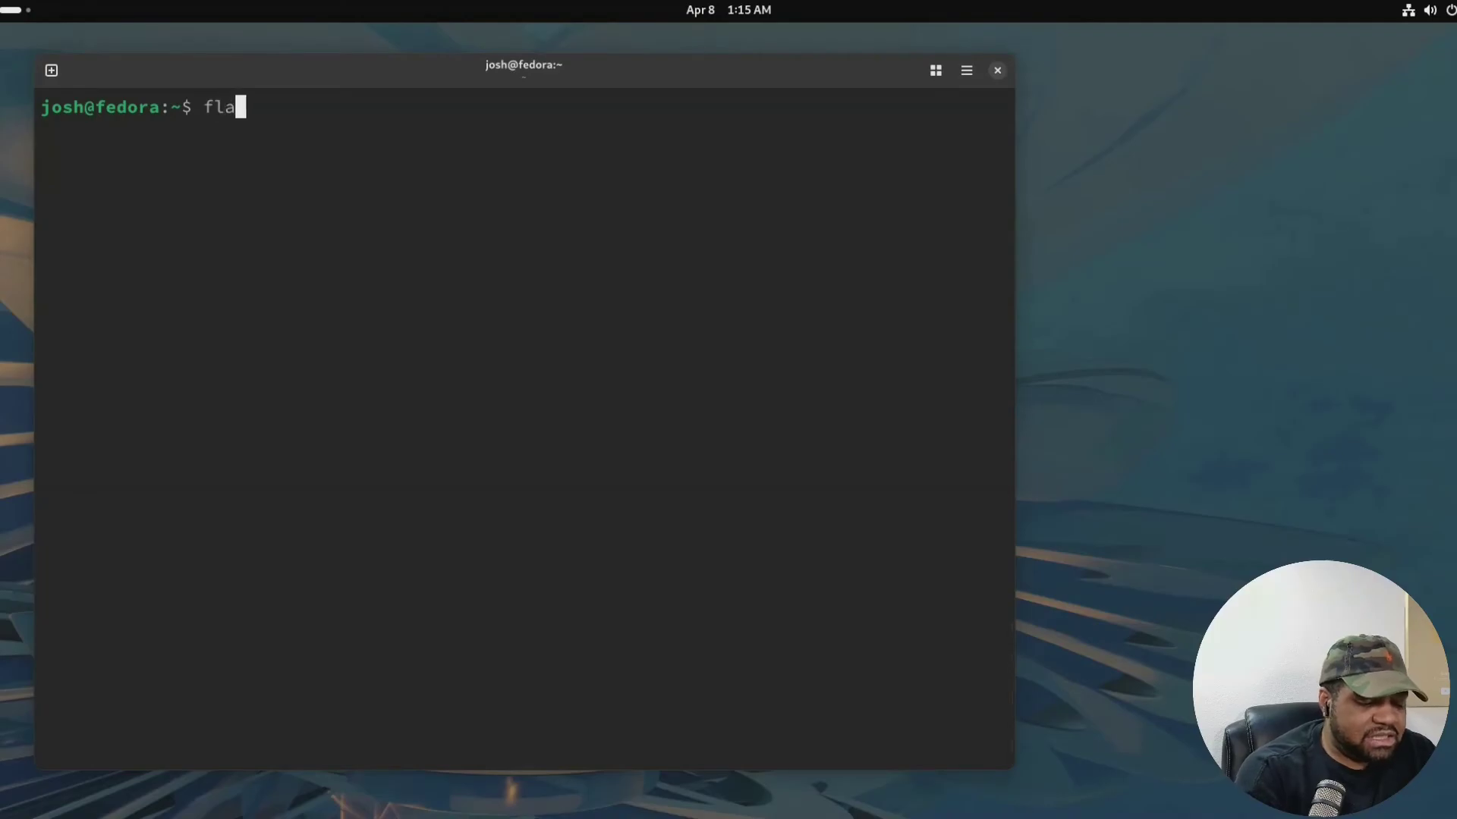
{"action": "type", "text": "tpak install "}
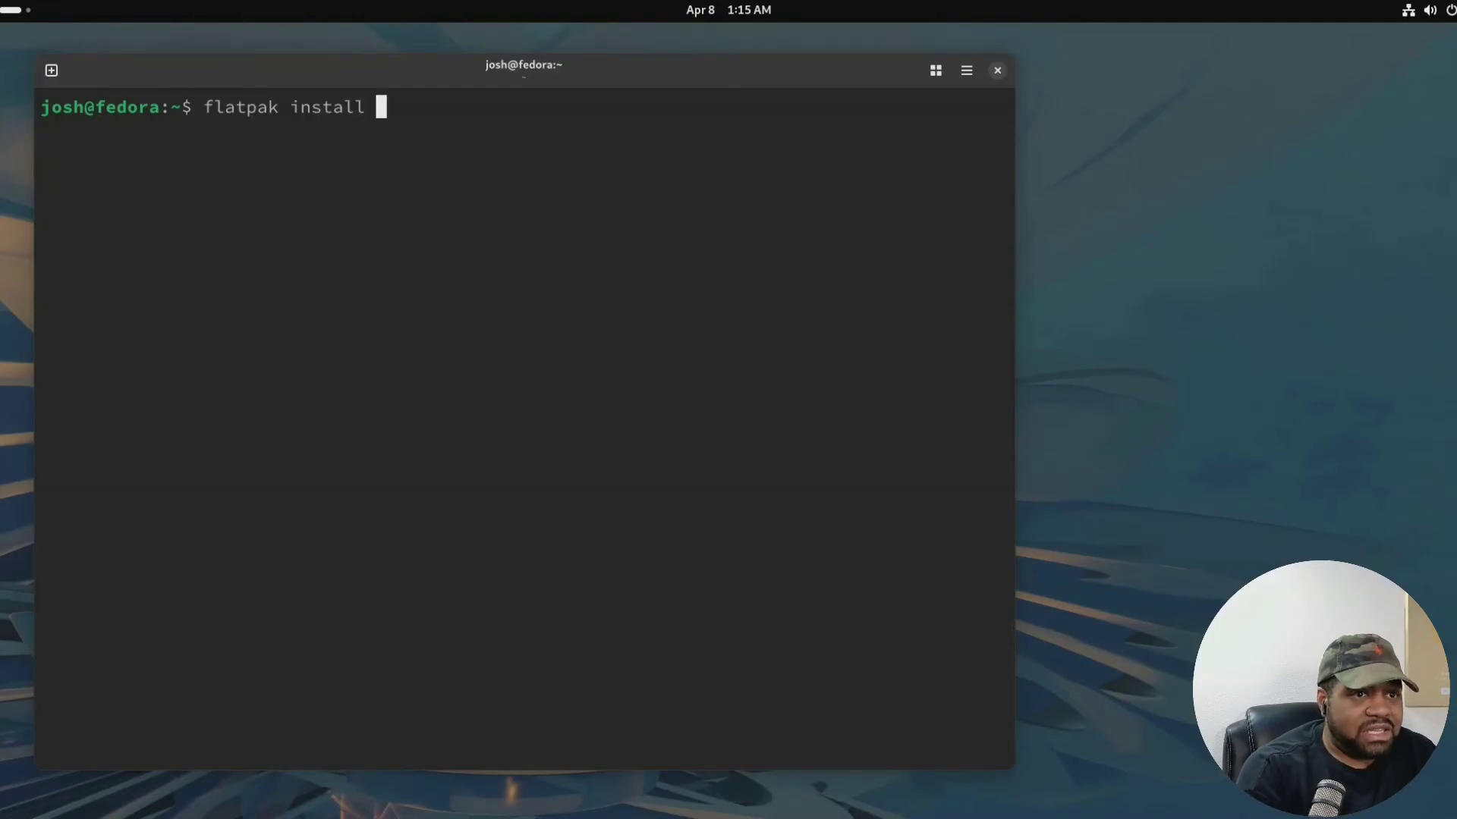
{"action": "type", "text": "flath"}
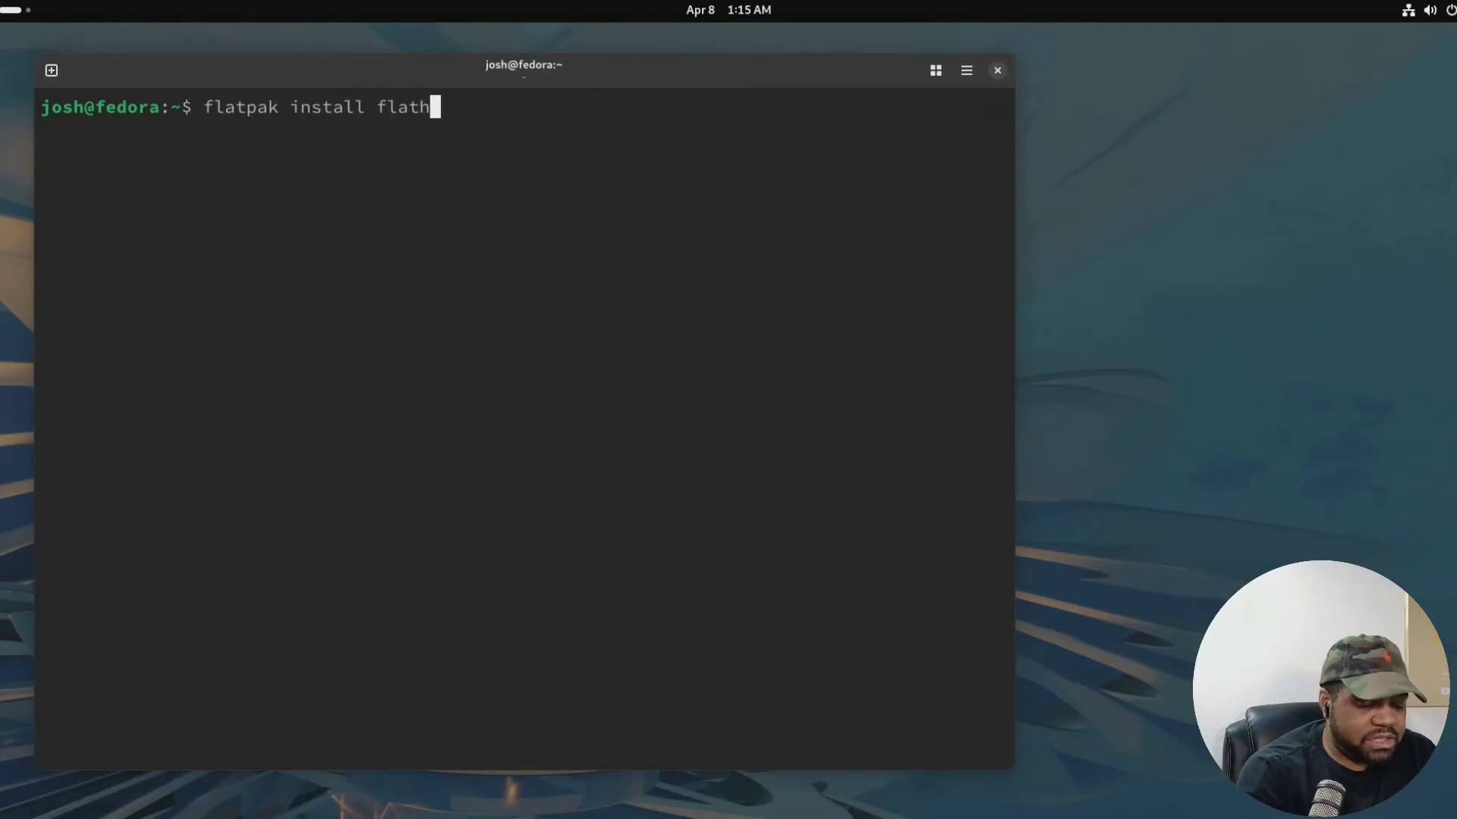
{"action": "type", "text": "ub com.github."}
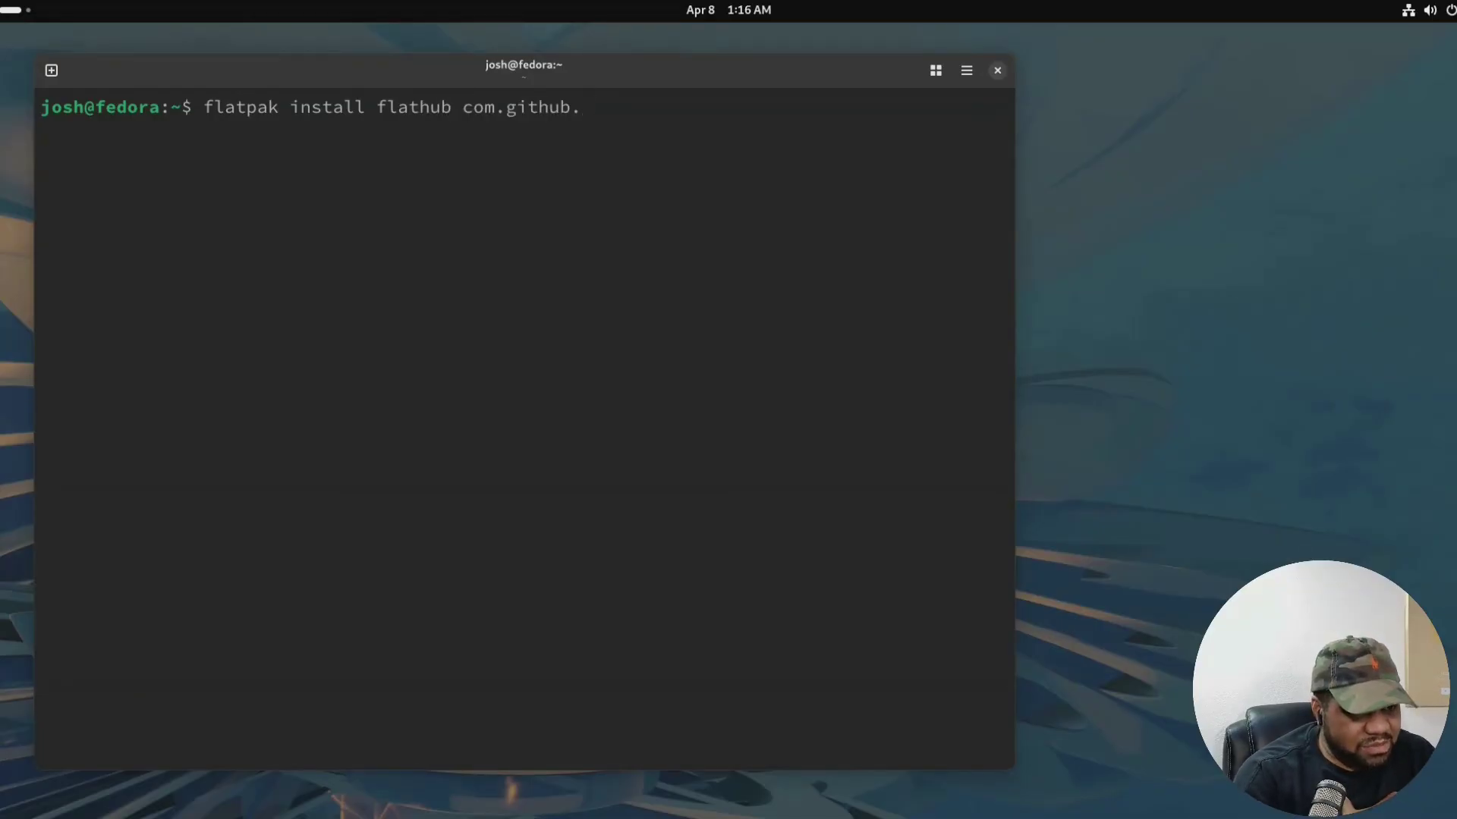
{"action": "type", "text": "tchx84.Flatseal"}
{"action": "key", "text": "Return"}
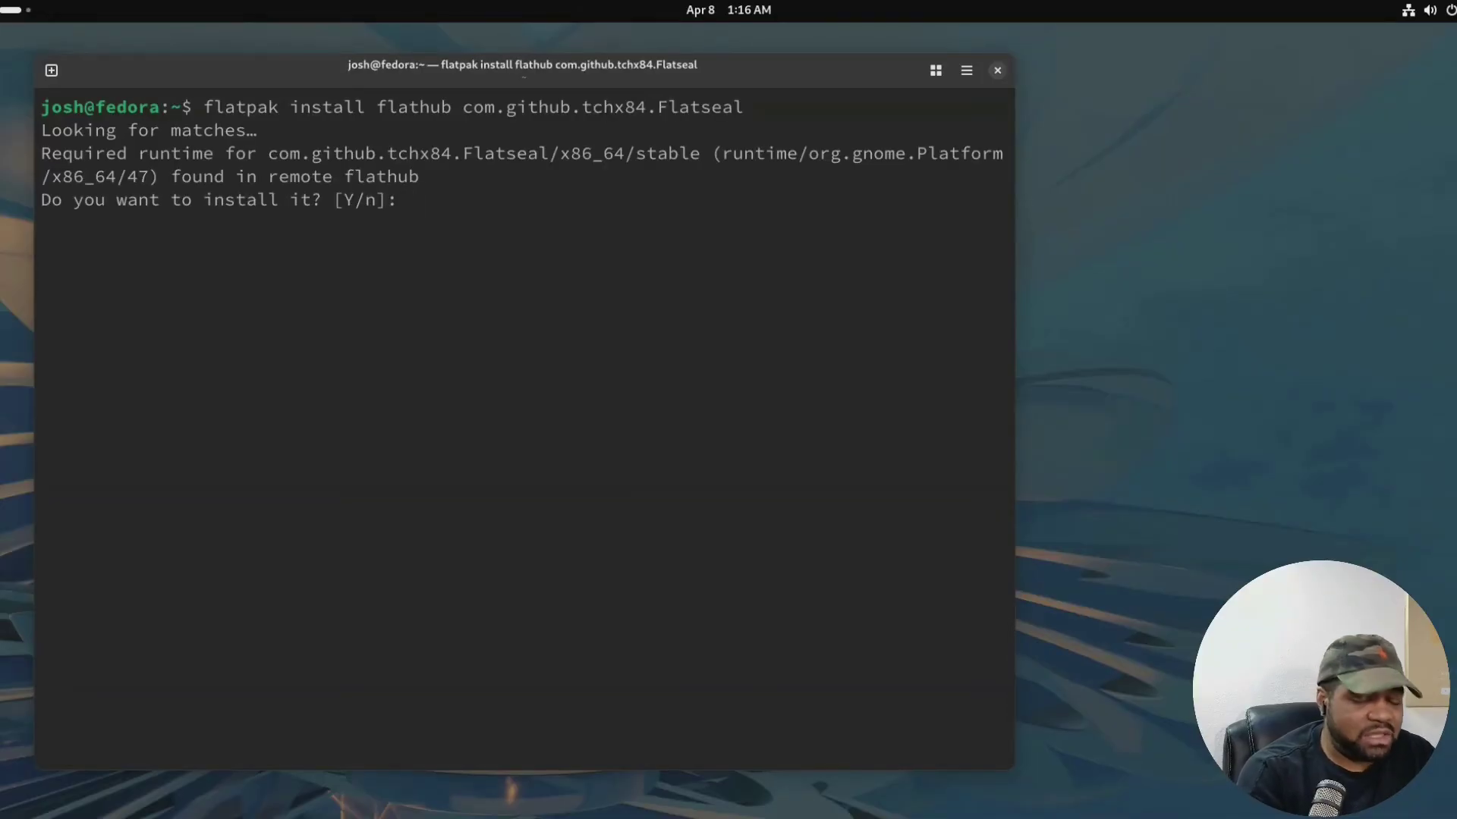
{"action": "type", "text": "Y"}
{"action": "key", "text": "Return"}
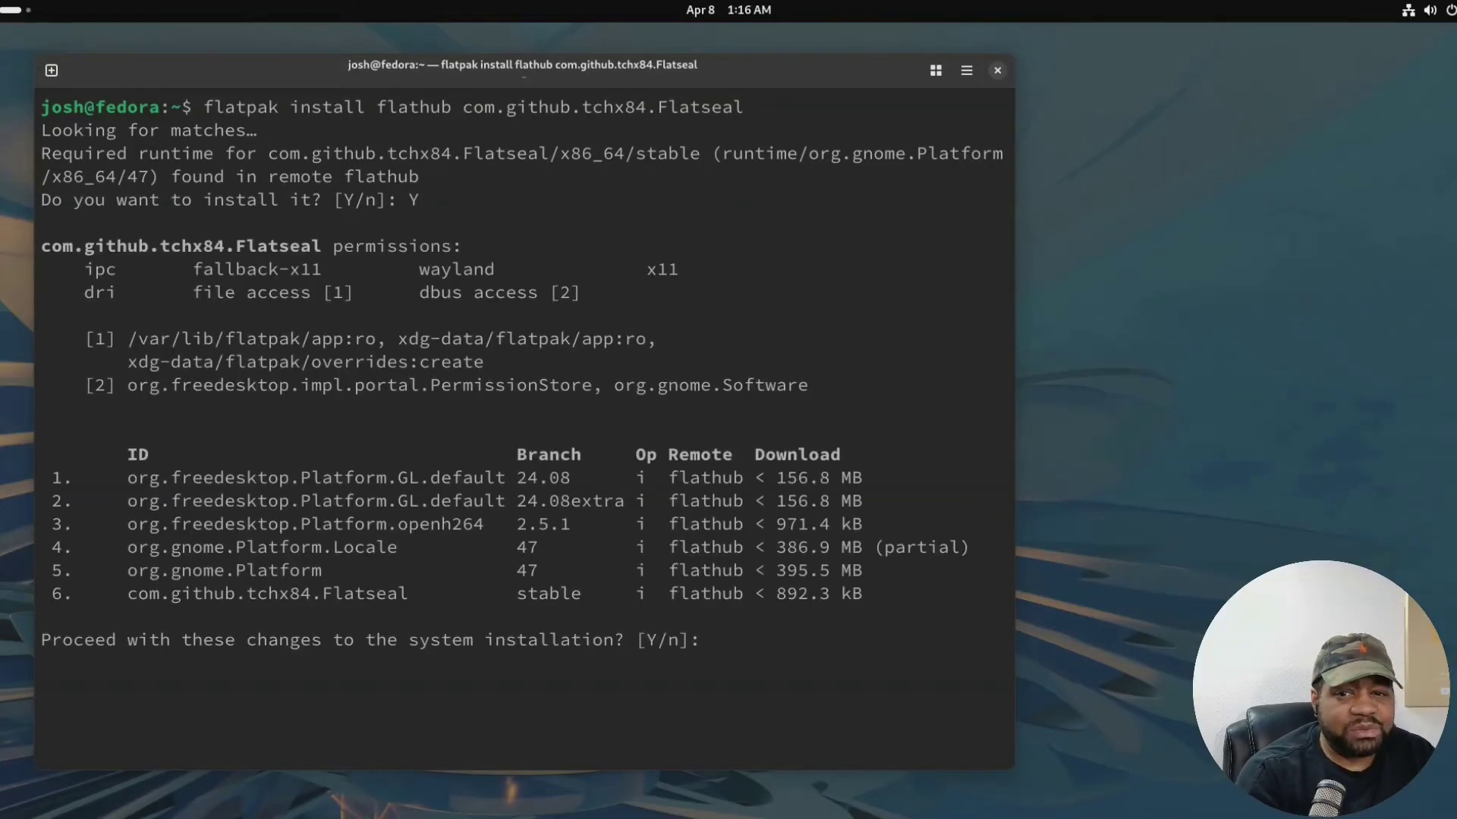
{"action": "type", "text": "Y"}
{"action": "key", "text": "Return"}
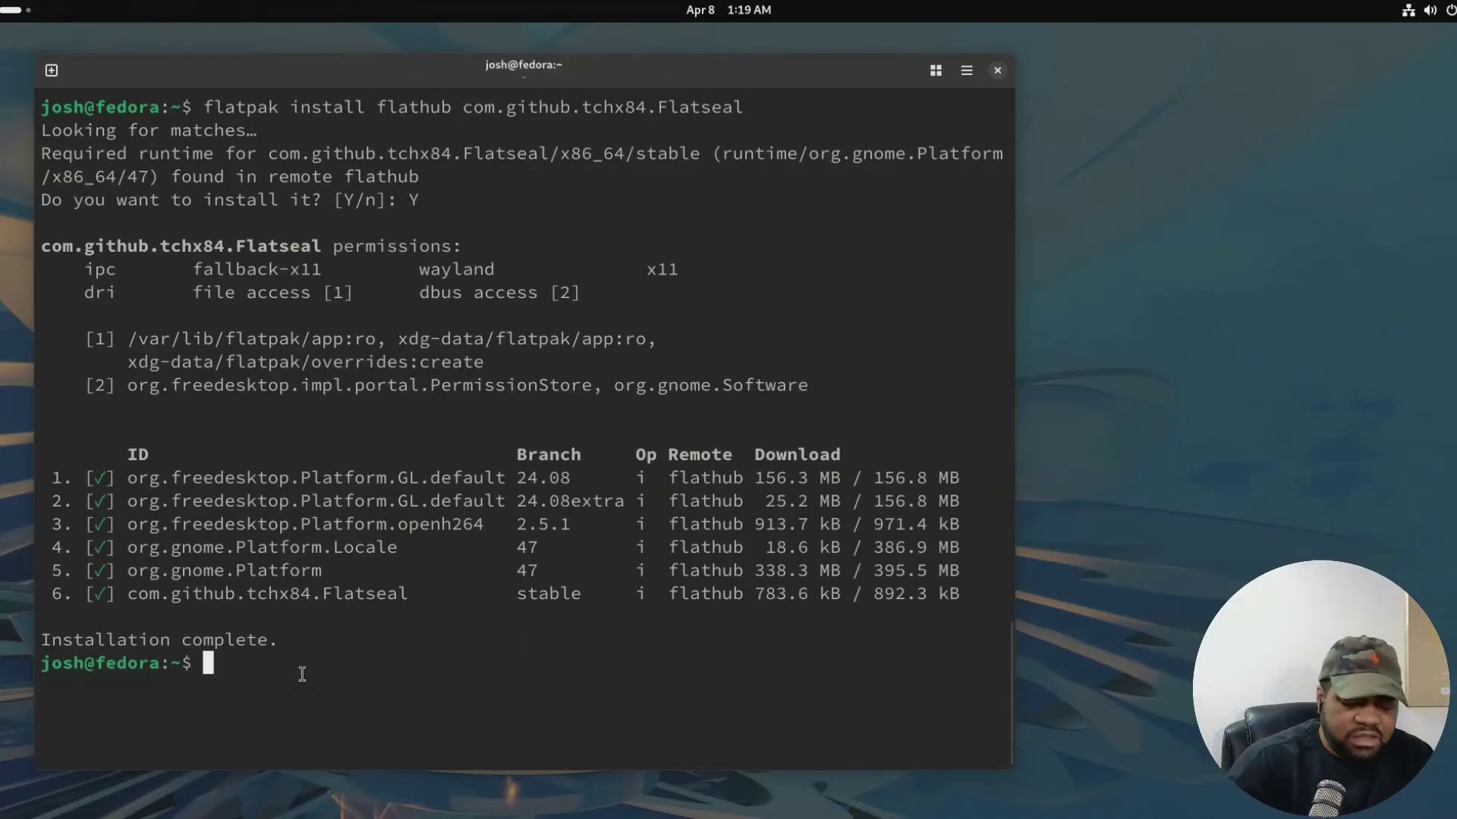
{"action": "key", "text": "Up"}
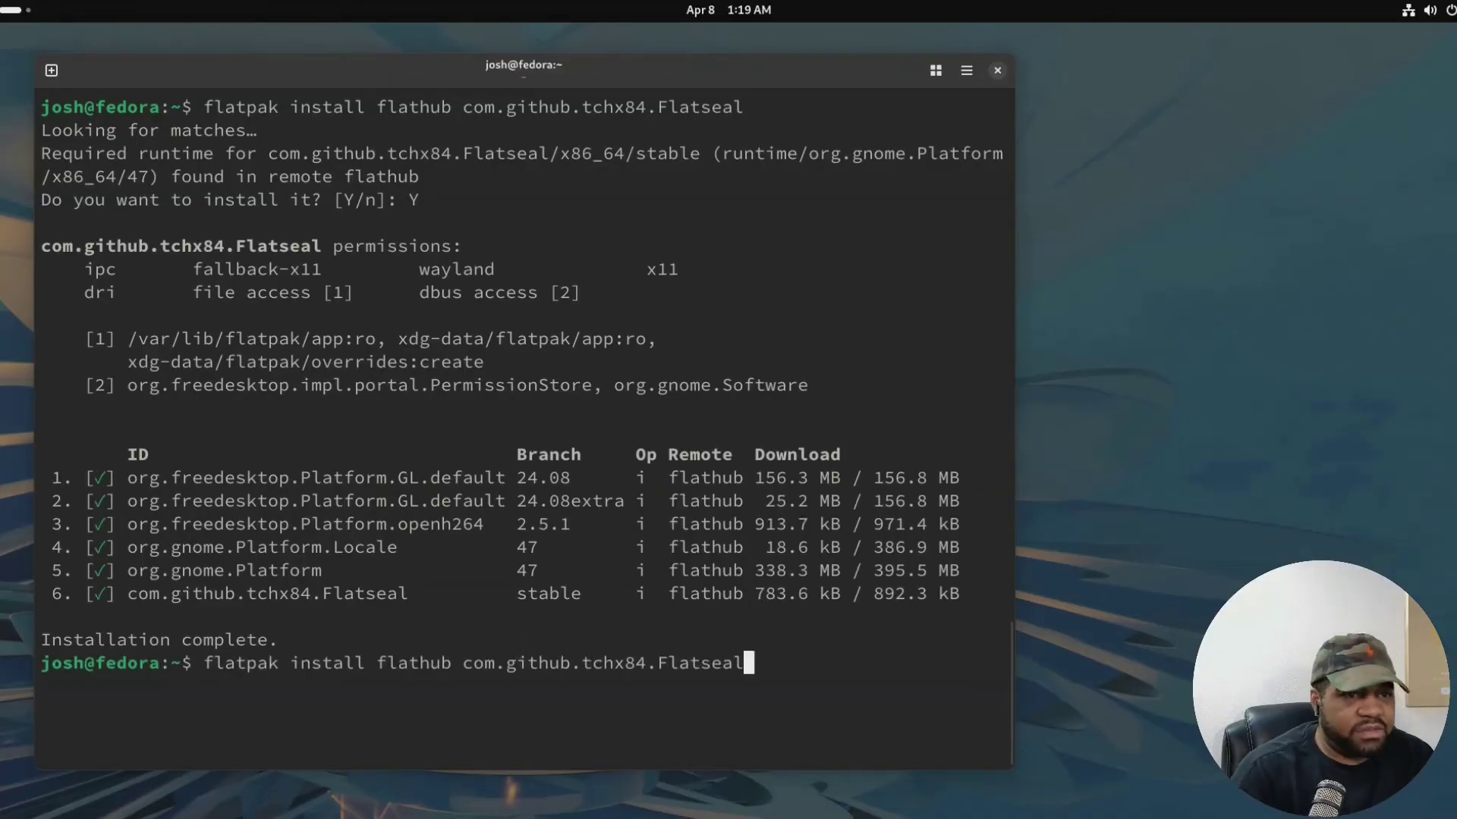
Edit the recalled install command to com.spotify.client and run it, which finds no match.
{"action": "key", "text": "BackSpace"}
{"action": "key", "text": "BackSpace"}
{"action": "key", "text": "BackSpace"}
{"action": "key", "text": "BackSpace"}
{"action": "key", "text": "BackSpace"}
{"action": "key", "text": "BackSpace"}
{"action": "key", "text": "BackSpace"}
{"action": "key", "text": "BackSpace"}
{"action": "key", "text": "BackSpace"}
{"action": "key", "text": "BackSpace"}
{"action": "key", "text": "BackSpace"}
{"action": "key", "text": "BackSpace"}
{"action": "key", "text": "BackSpace"}
{"action": "key", "text": "BackSpace"}
{"action": "key", "text": "BackSpace"}
{"action": "key", "text": "BackSpace"}
{"action": "key", "text": "BackSpace"}
{"action": "key", "text": "BackSpace"}
{"action": "key", "text": "BackSpace"}
{"action": "key", "text": "BackSpace"}
{"action": "type", "text": "spo"}
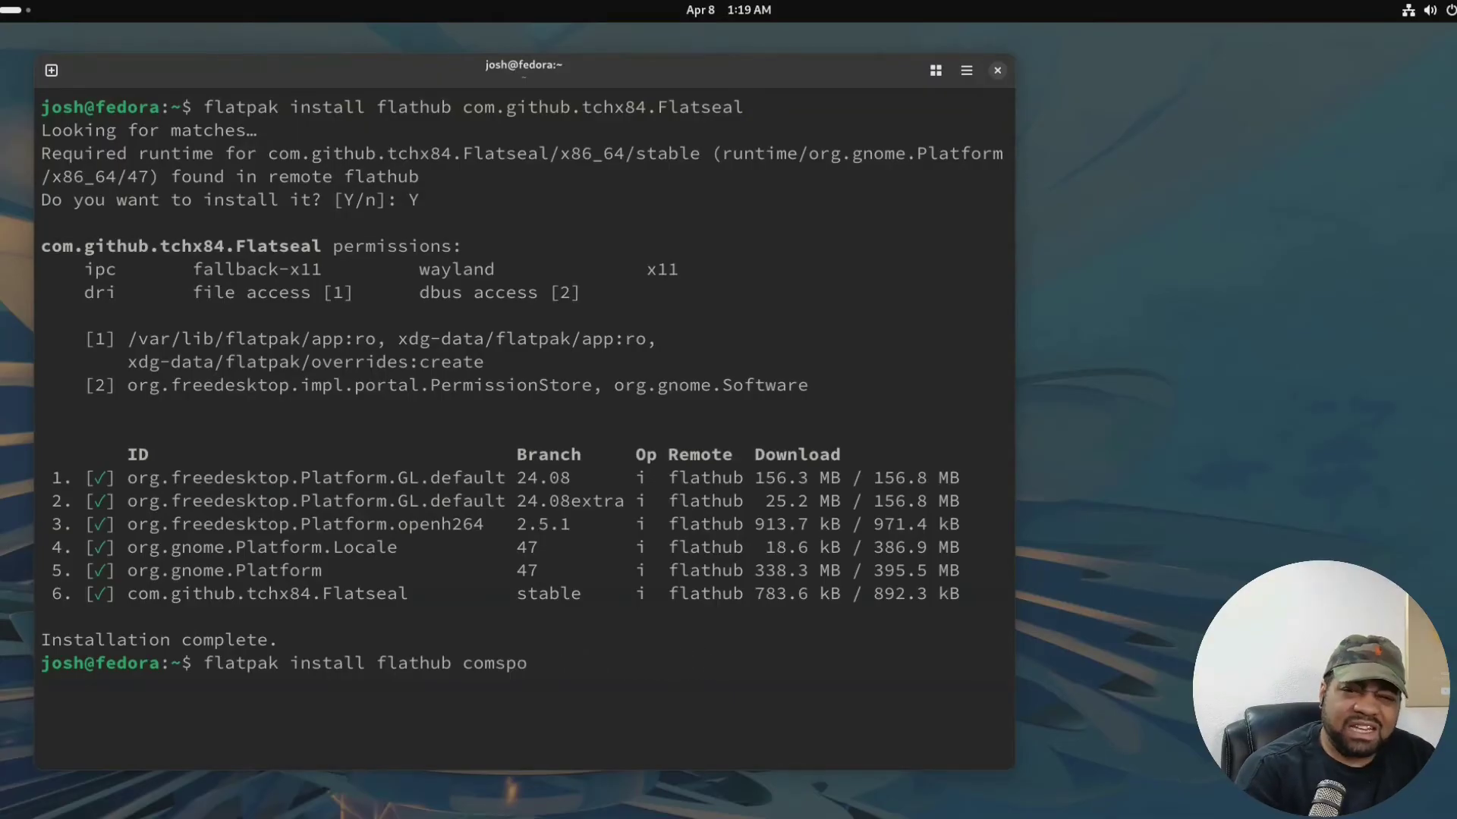
{"action": "key", "text": "BackSpace"}
{"action": "key", "text": "BackSpace"}
{"action": "key", "text": "BackSpace"}
{"action": "type", "text": ".spoti"}
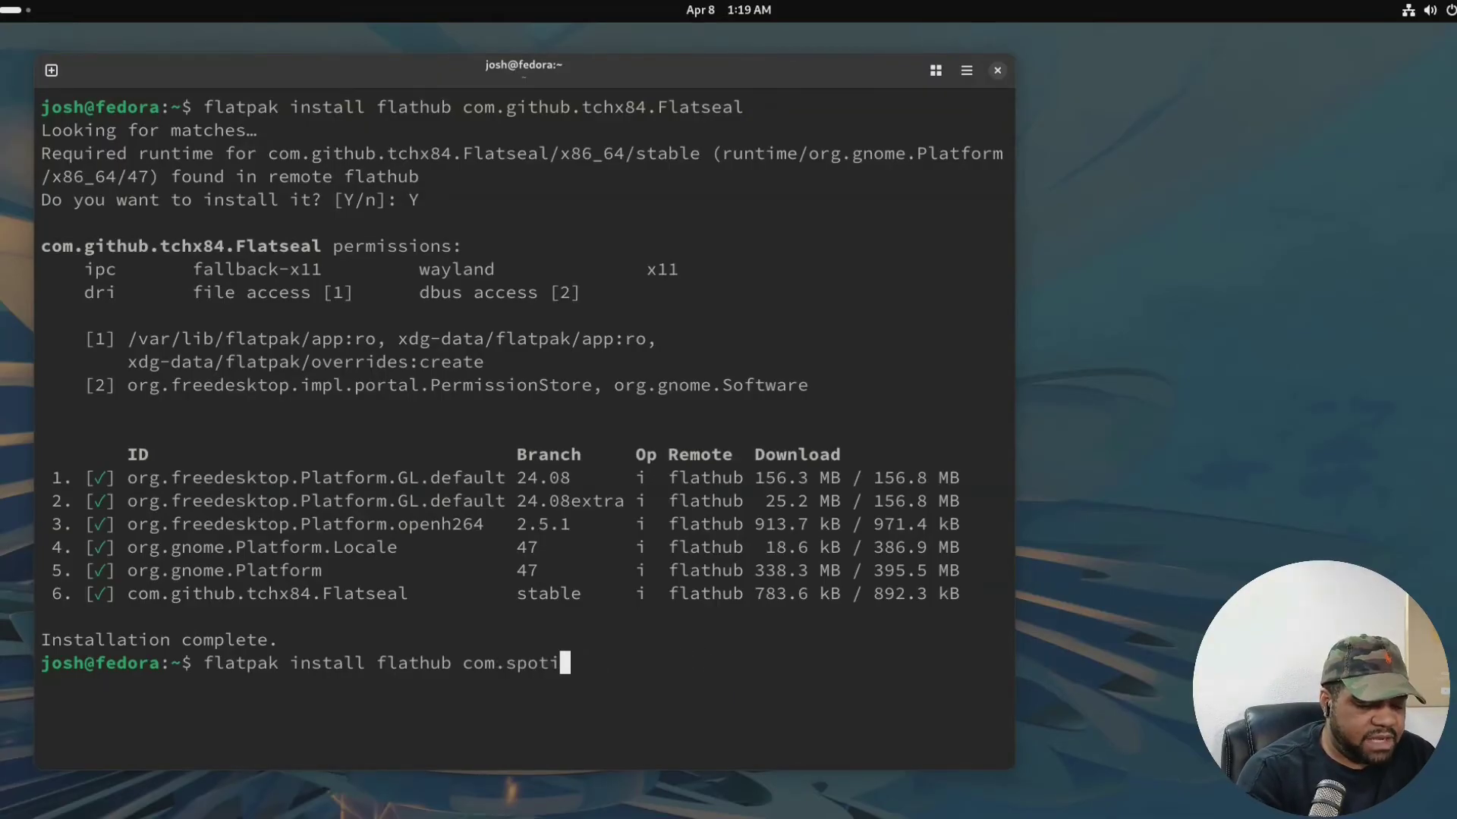
{"action": "type", "text": "fy.client"}
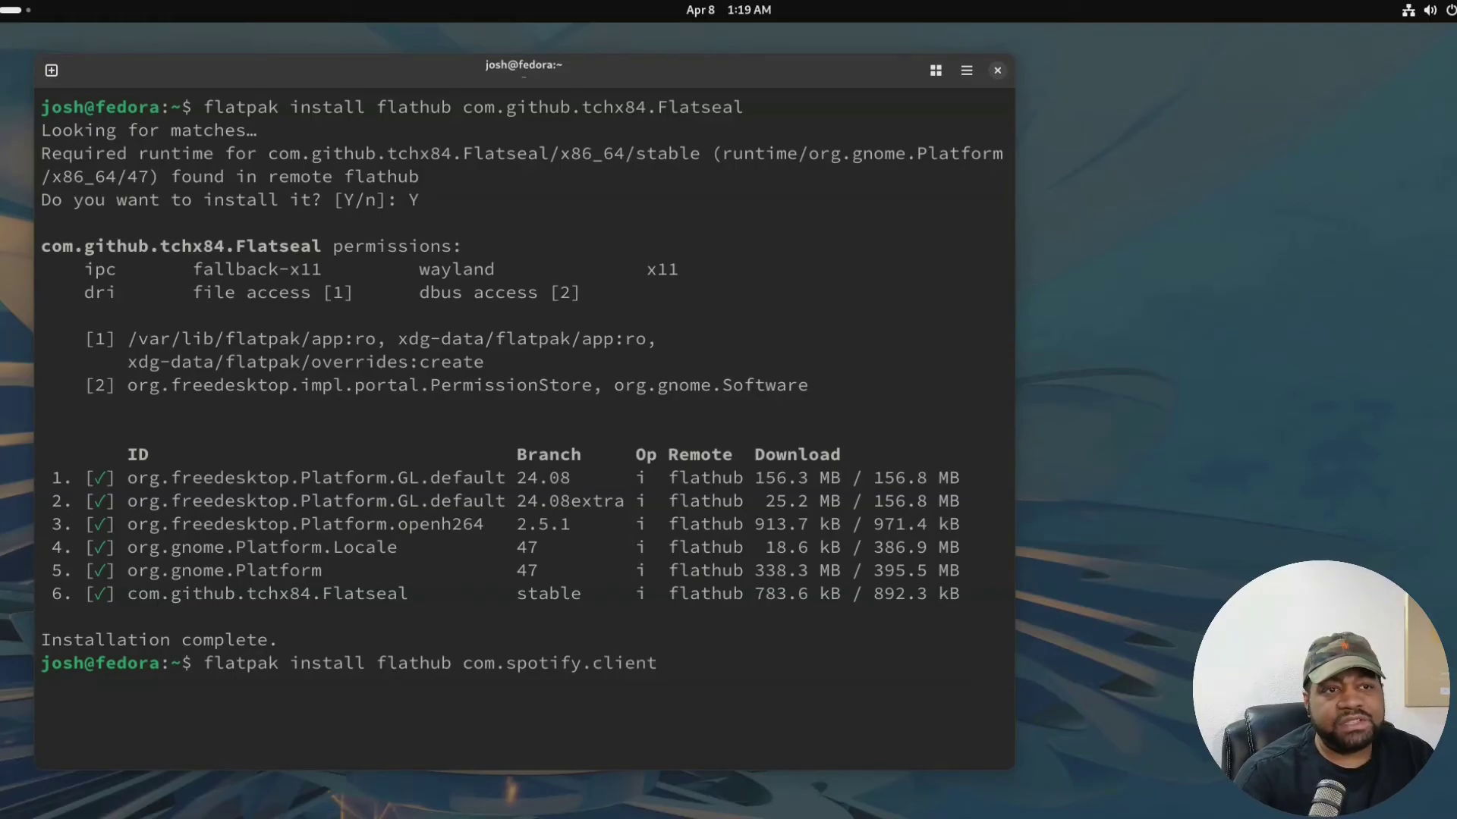
{"action": "key", "text": "Return"}
Correct the app id to com.spotify.Client and install Spotify, answering y to both prompts.
{"action": "key", "text": "Up"}
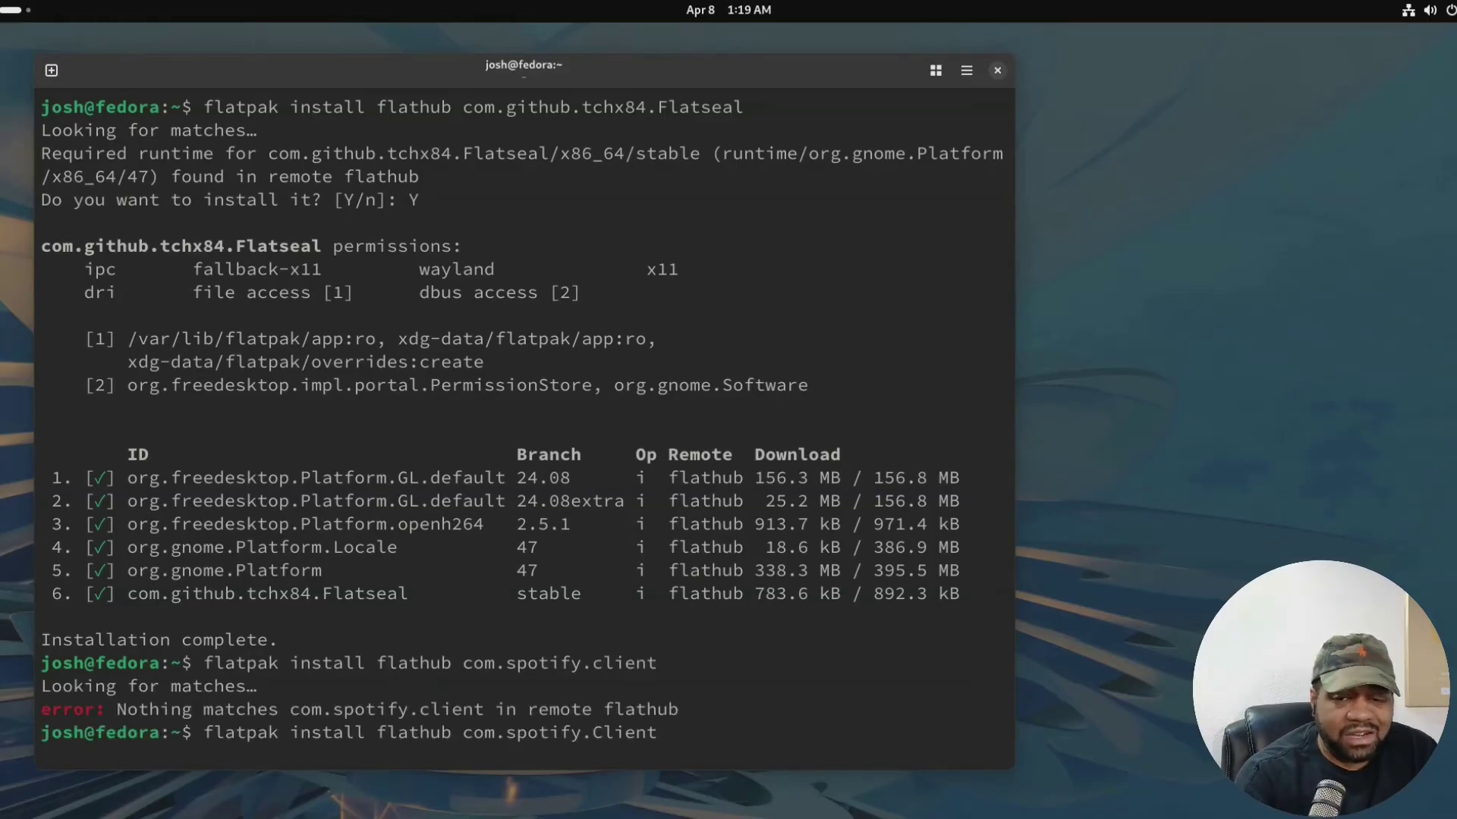
{"action": "key", "text": "Left"}
{"action": "key", "text": "Left"}
{"action": "key", "text": "Left"}
{"action": "key", "text": "Left"}
{"action": "key", "text": "Left"}
{"action": "key", "text": "BackSpace"}
{"action": "type", "text": "C"}
{"action": "key", "text": "Right"}
{"action": "key", "text": "Right"}
{"action": "key", "text": "Right"}
{"action": "key", "text": "Right"}
{"action": "key", "text": "Right"}
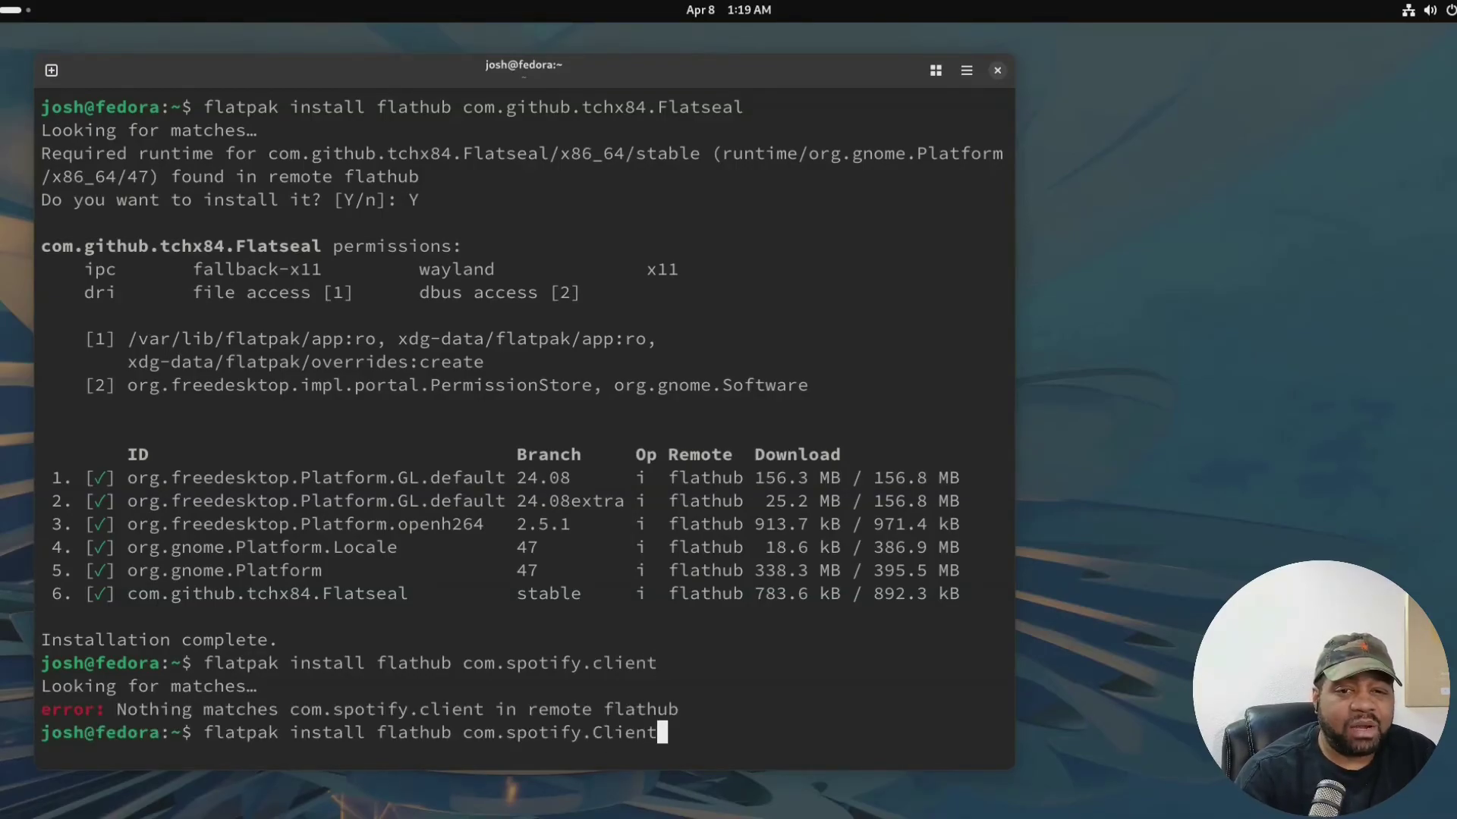
{"action": "key", "text": "Return"}
{"action": "type", "text": "y"}
{"action": "key", "text": "Return"}
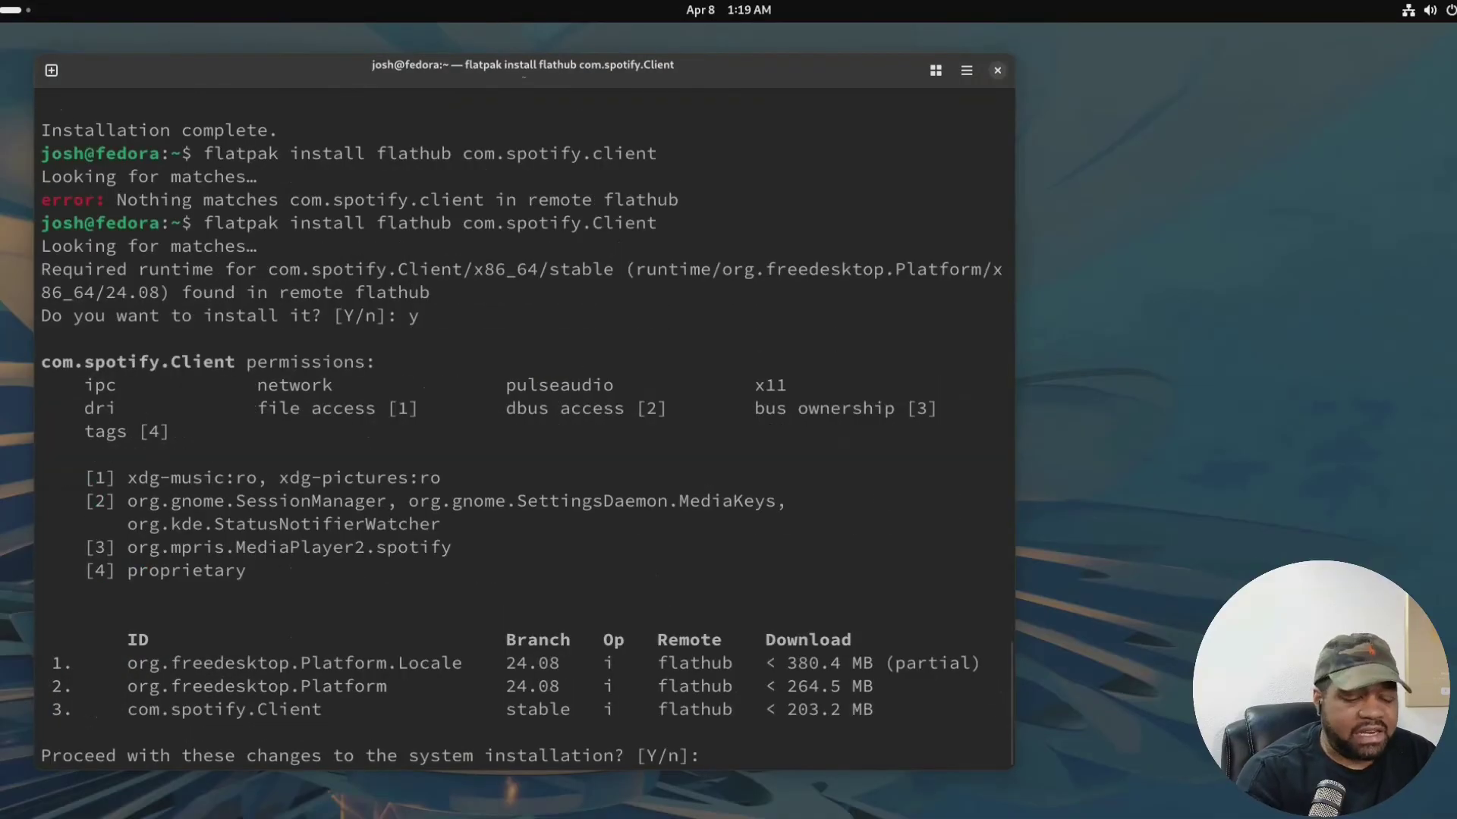
{"action": "type", "text": "y"}
{"action": "key", "text": "Return"}
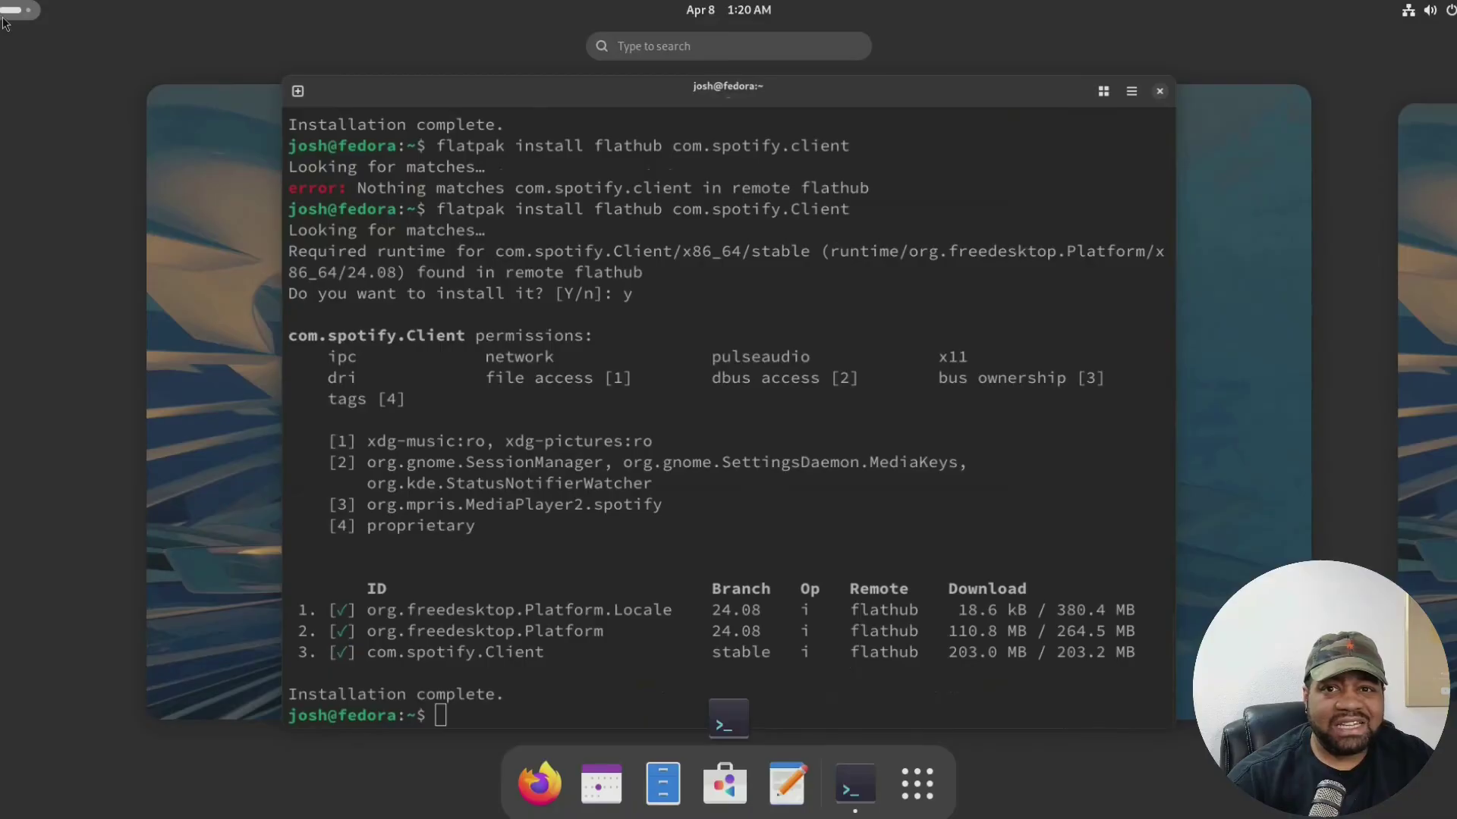
Recall the earlier Flatseal install command and remove 'install flathub' from it.
{"action": "left_click", "coordinate": [260, 745]}
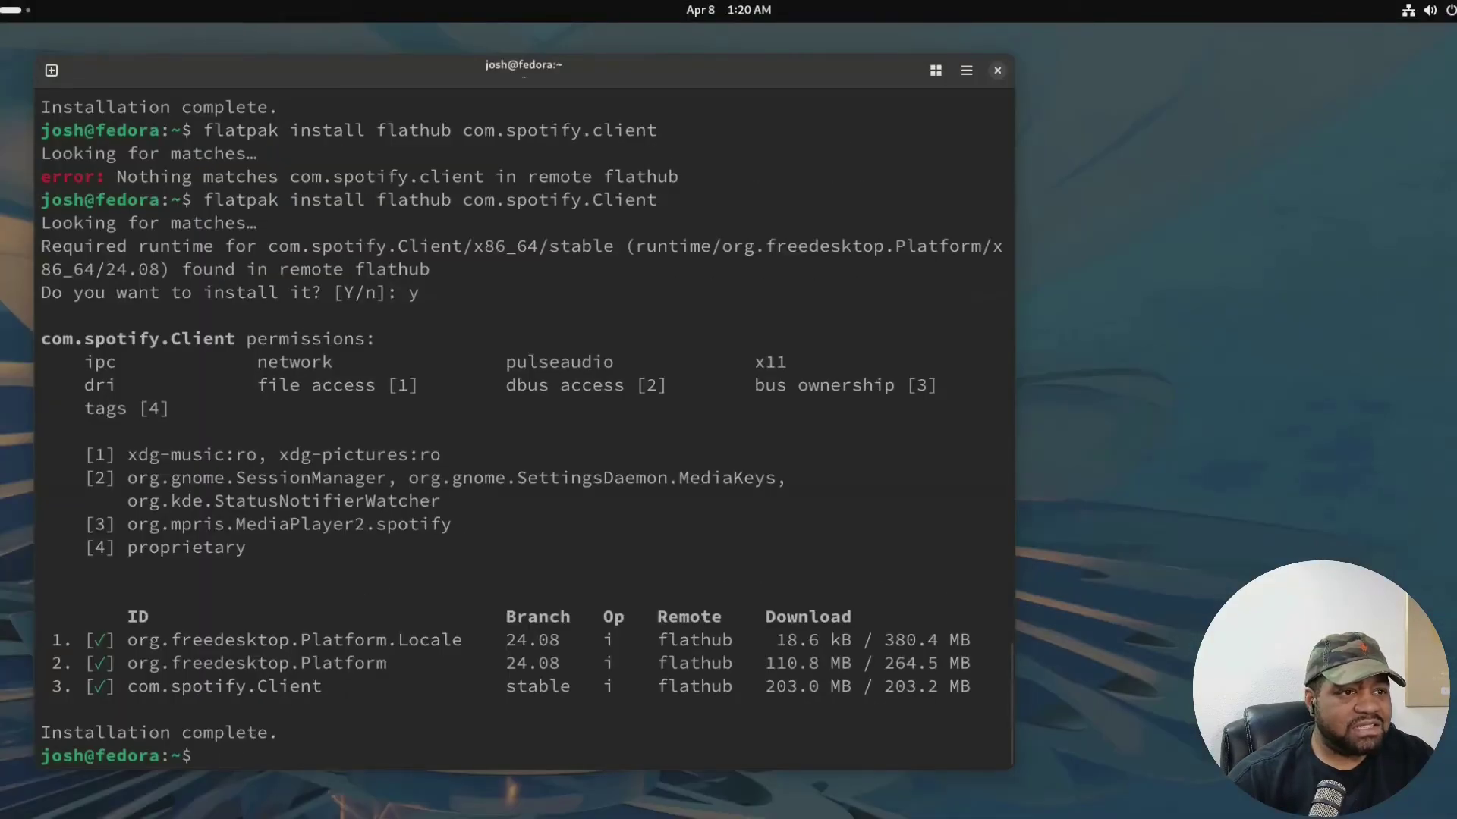
{"action": "key", "text": "Up"}
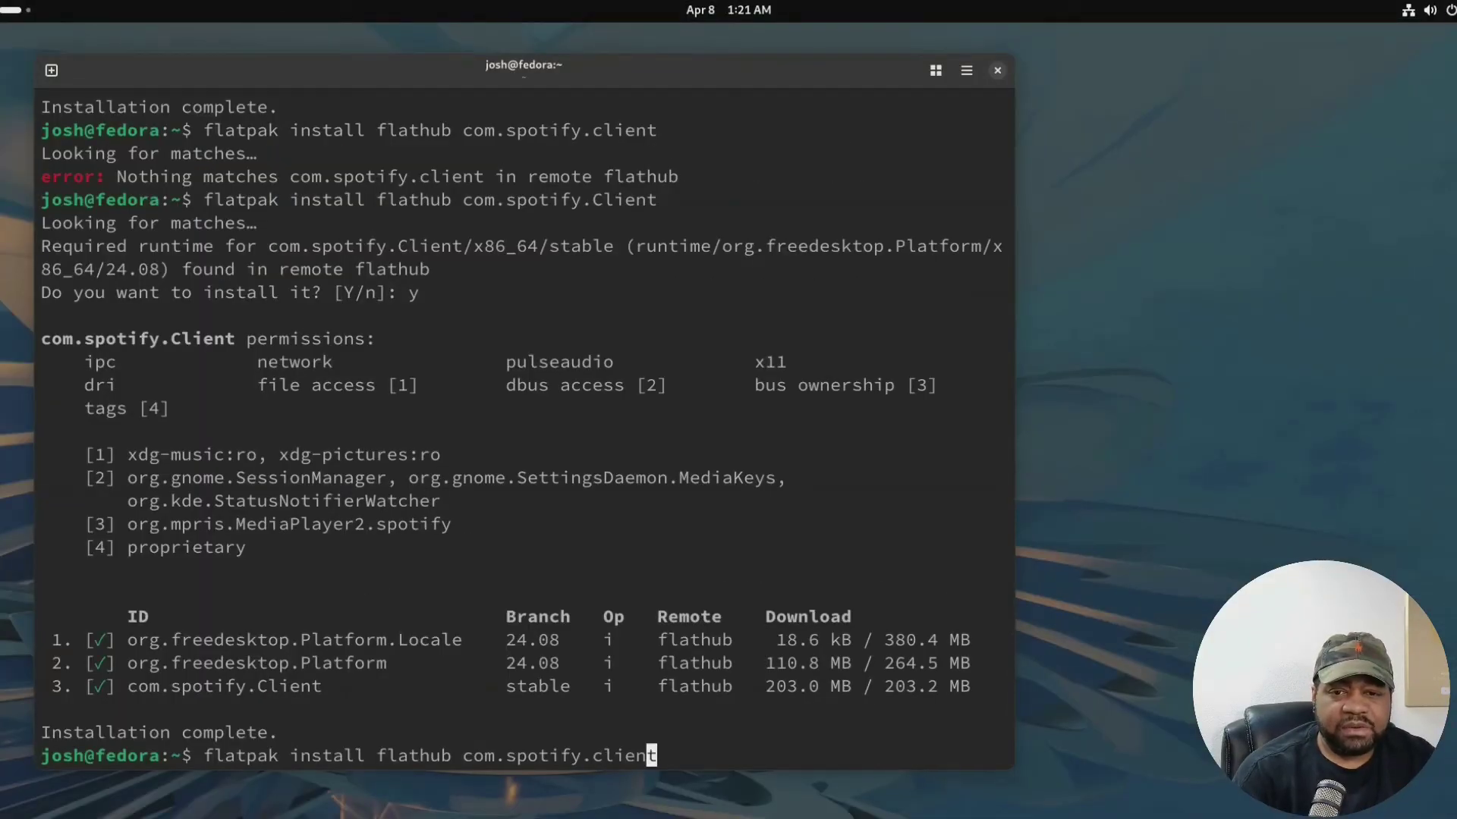
{"action": "key", "text": "Up"}
{"action": "key", "text": "ctrl+Left"}
{"action": "key", "text": "ctrl+Left"}
{"action": "key", "text": "ctrl+Left"}
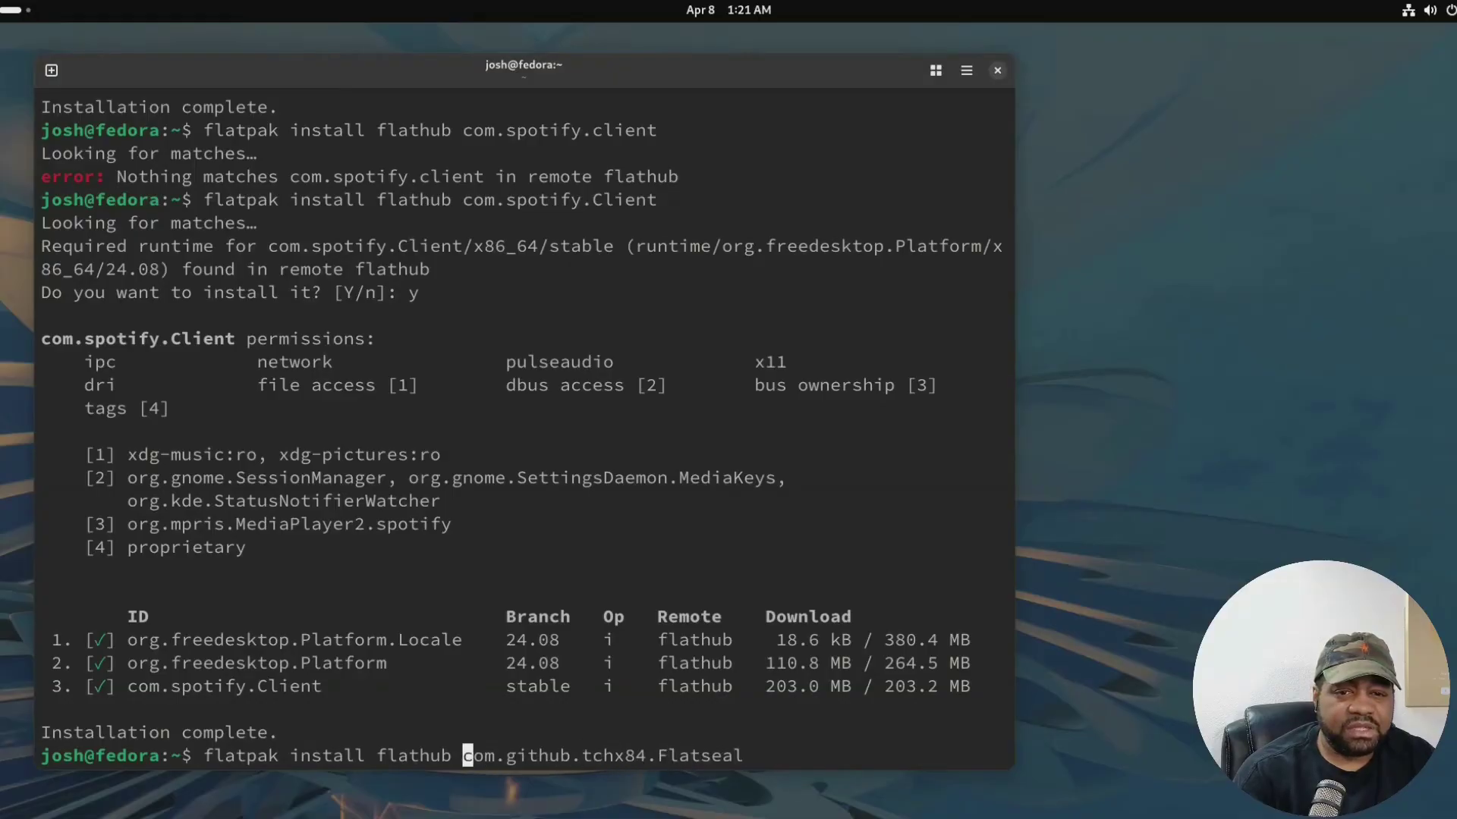
{"action": "key", "text": "BackSpace"}
{"action": "key", "text": "BackSpace"}
{"action": "key", "text": "BackSpace"}
{"action": "key", "text": "BackSpace"}
{"action": "key", "text": "BackSpace"}
{"action": "key", "text": "BackSpace"}
{"action": "key", "text": "BackSpace"}
{"action": "key", "text": "BackSpace"}
{"action": "key", "text": "BackSpace"}
{"action": "key", "text": "BackSpace"}
{"action": "key", "text": "BackSpace"}
{"action": "key", "text": "BackSpace"}
{"action": "key", "text": "BackSpace"}
{"action": "key", "text": "BackSpace"}
{"action": "key", "text": "BackSpace"}
{"action": "key", "text": "BackSpace"}
Launch Flatseal with 'flatpak run', select Spotify, and switch its Network access off and back on.
{"action": "type", "text": "run"}
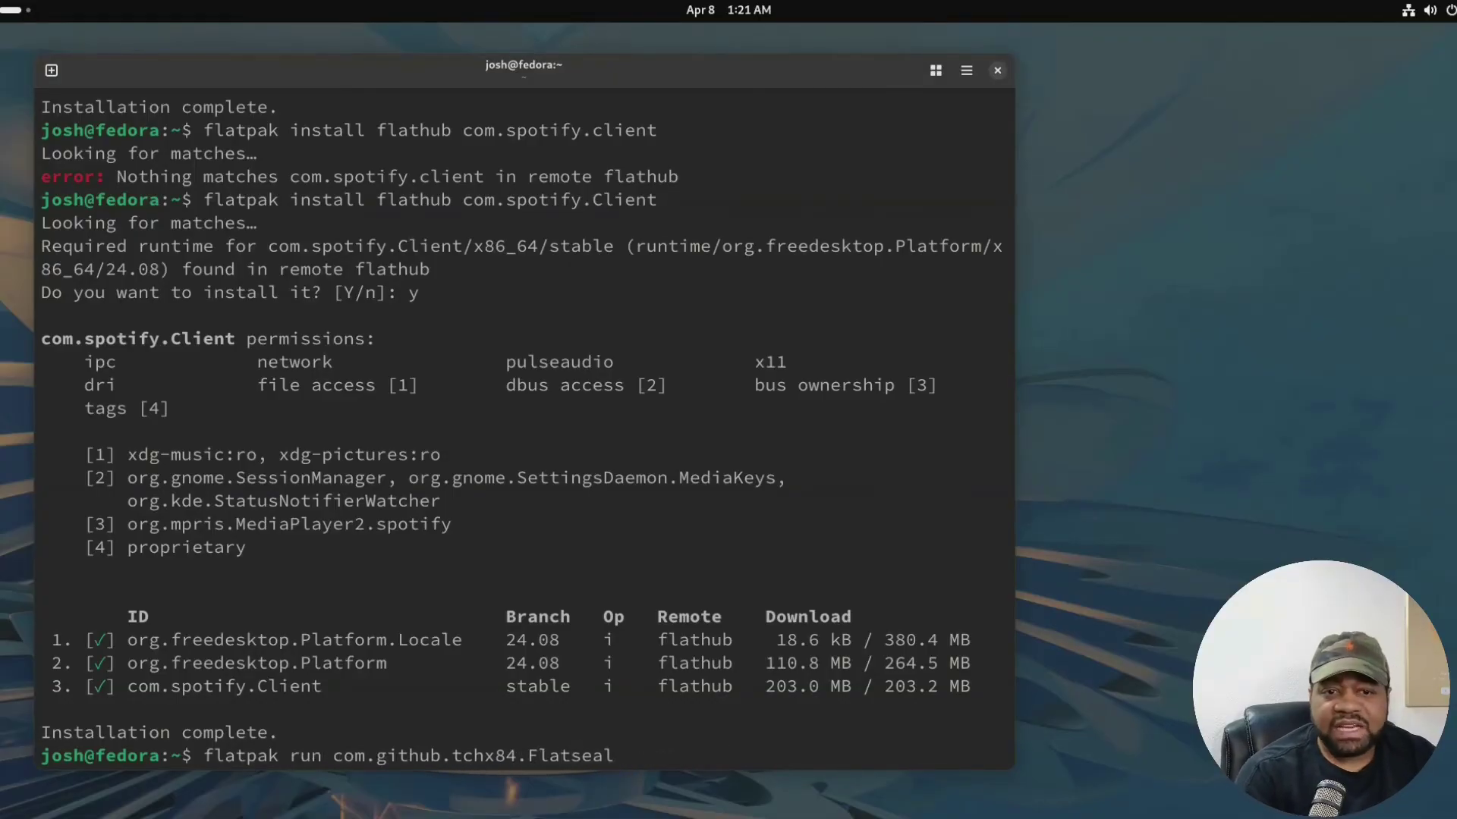
{"action": "key", "text": "Return"}
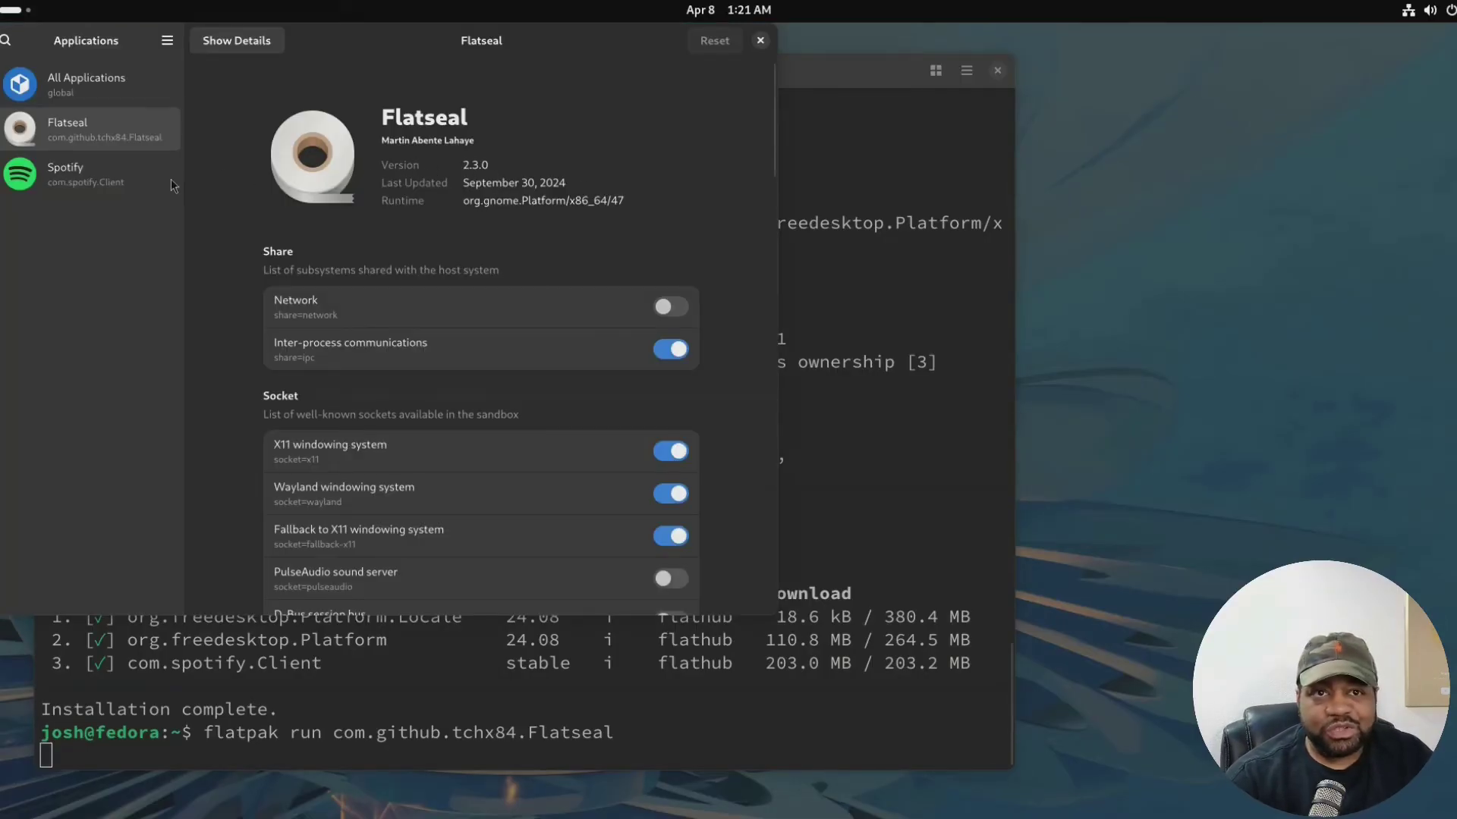
{"action": "left_click", "coordinate": [76, 182]}
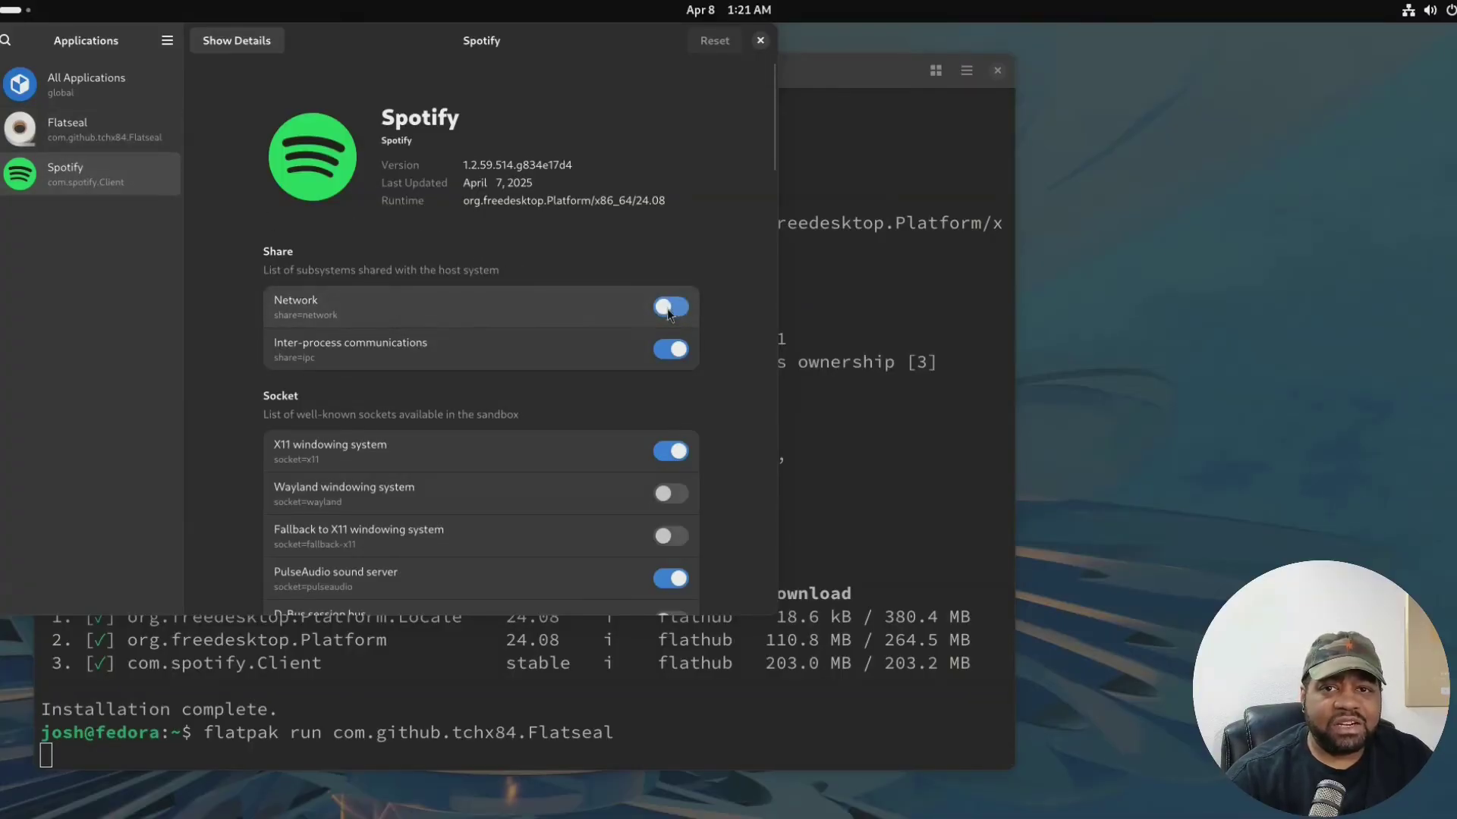
{"action": "left_click", "coordinate": [671, 308]}
{"action": "left_click", "coordinate": [668, 308]}
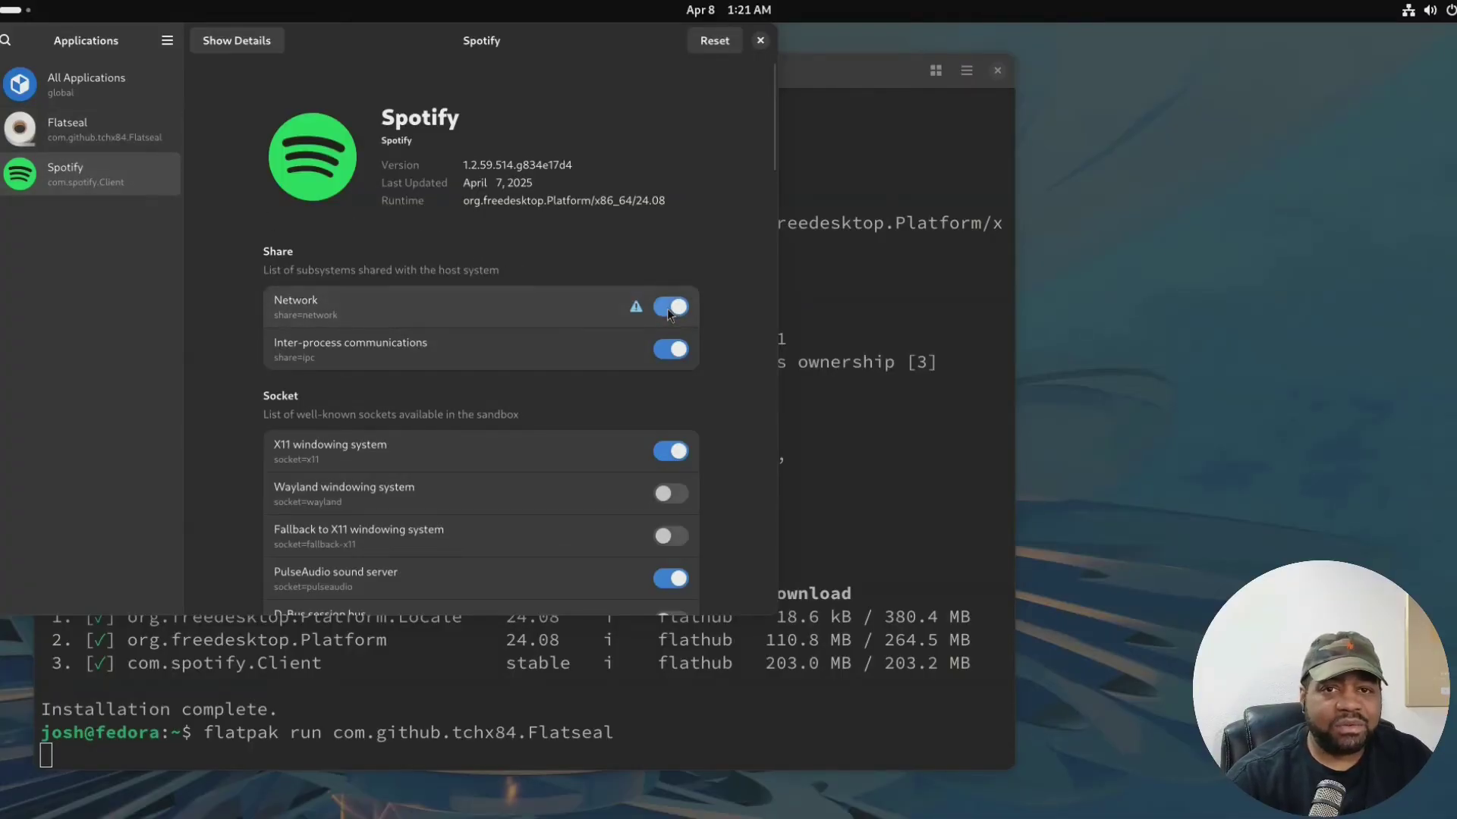
Scroll through Spotify's remaining permissions down to its session-bus names and portals.
{"action": "scroll", "coordinate": [727, 312], "scroll_direction": "down", "scroll_amount": 5}
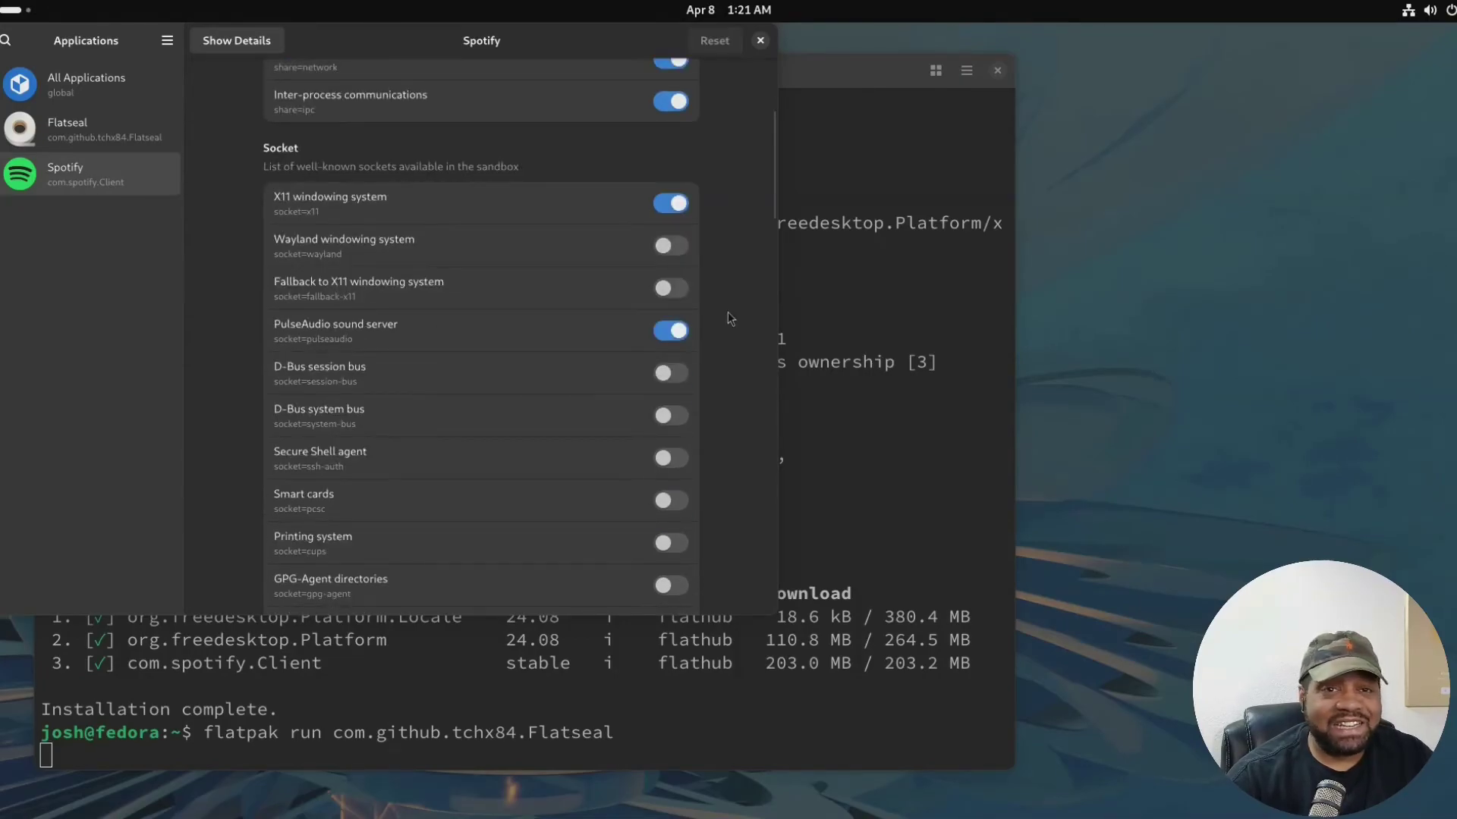
{"action": "scroll", "coordinate": [334, 262], "scroll_direction": "down", "scroll_amount": 4}
{"action": "scroll", "coordinate": [361, 331], "scroll_direction": "down", "scroll_amount": 5}
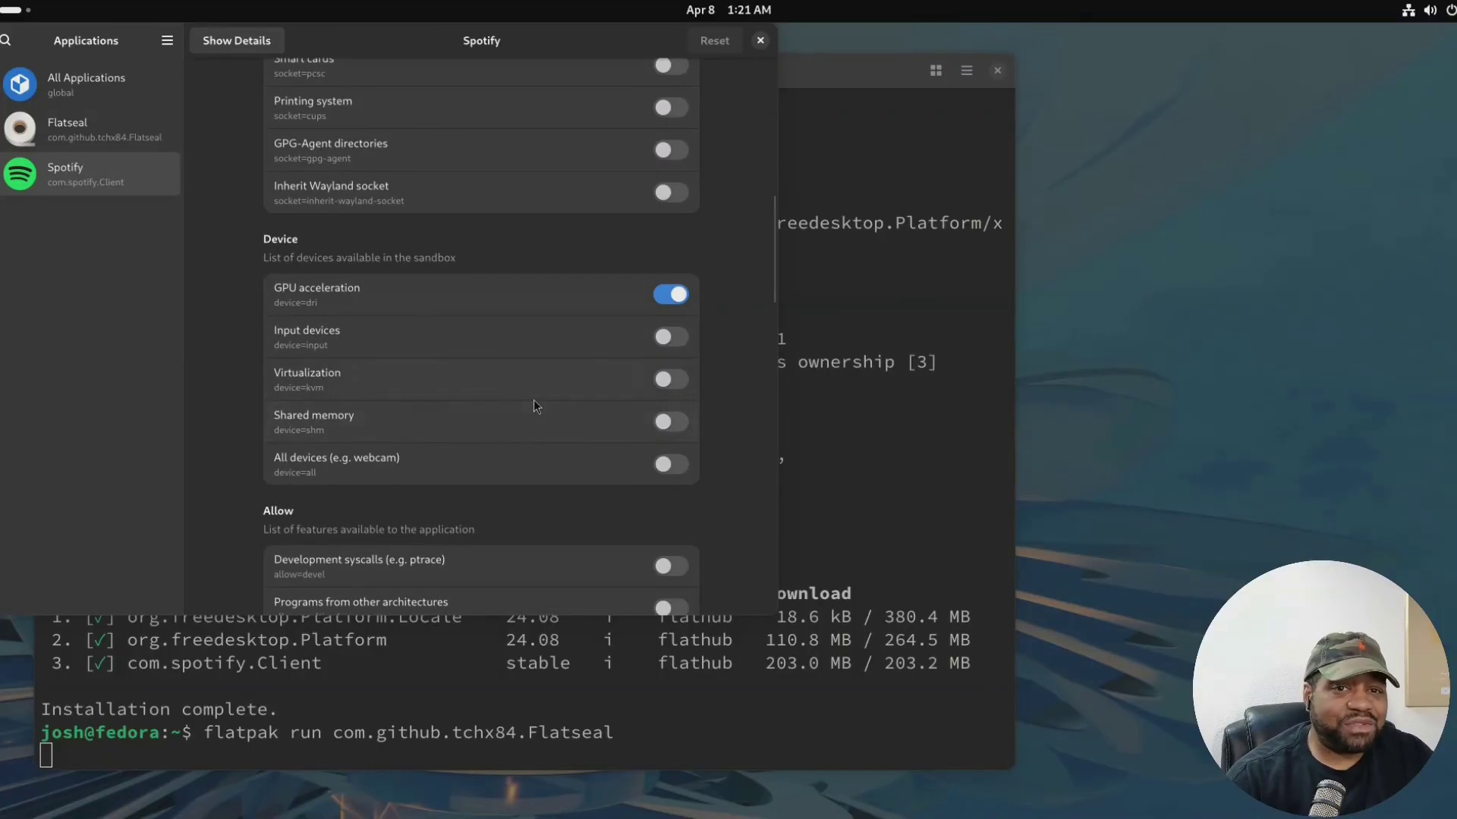
{"action": "scroll", "coordinate": [534, 399], "scroll_direction": "down", "scroll_amount": 4}
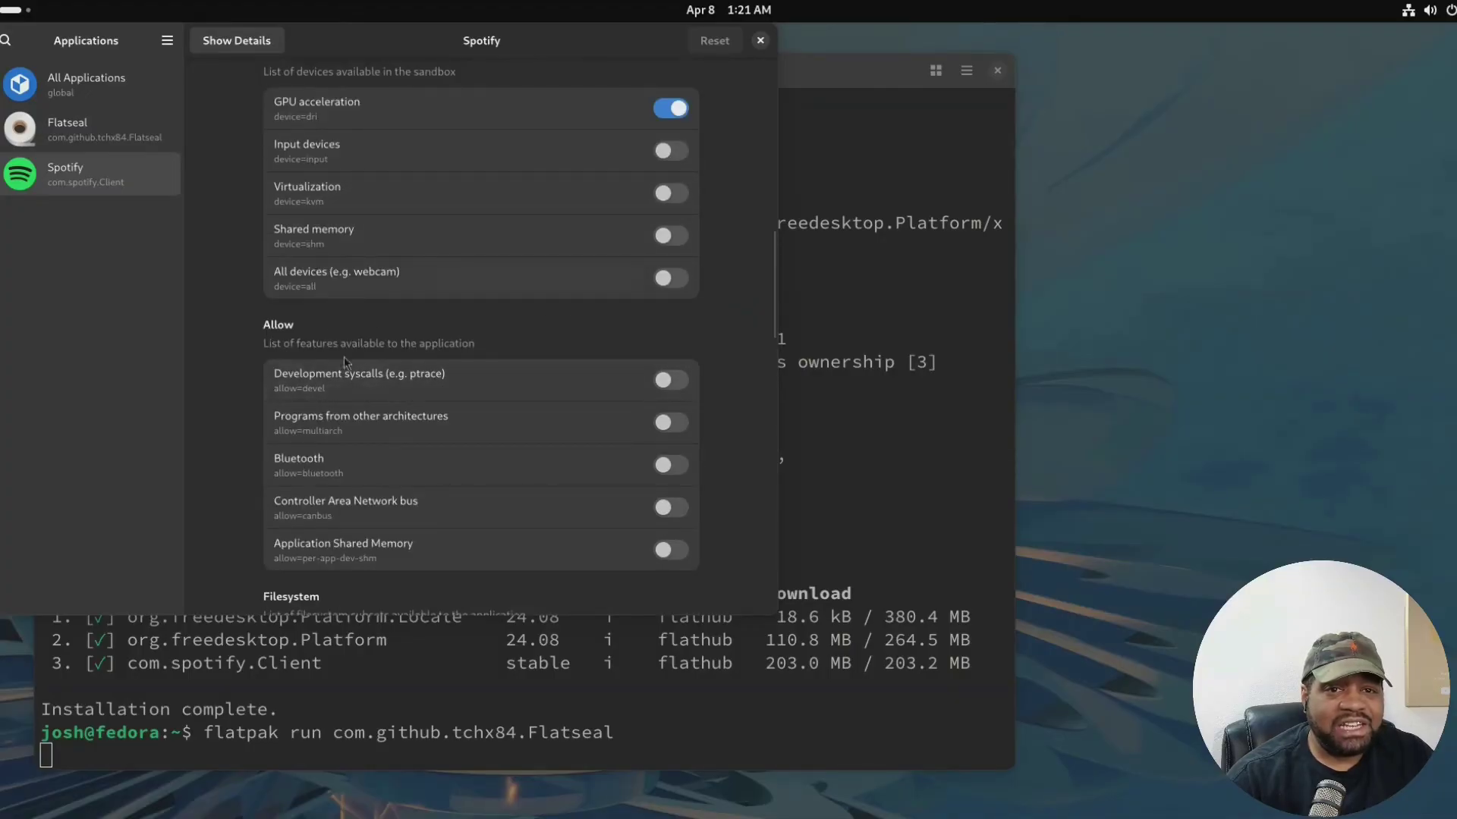
{"action": "scroll", "coordinate": [391, 418], "scroll_direction": "down", "scroll_amount": 1}
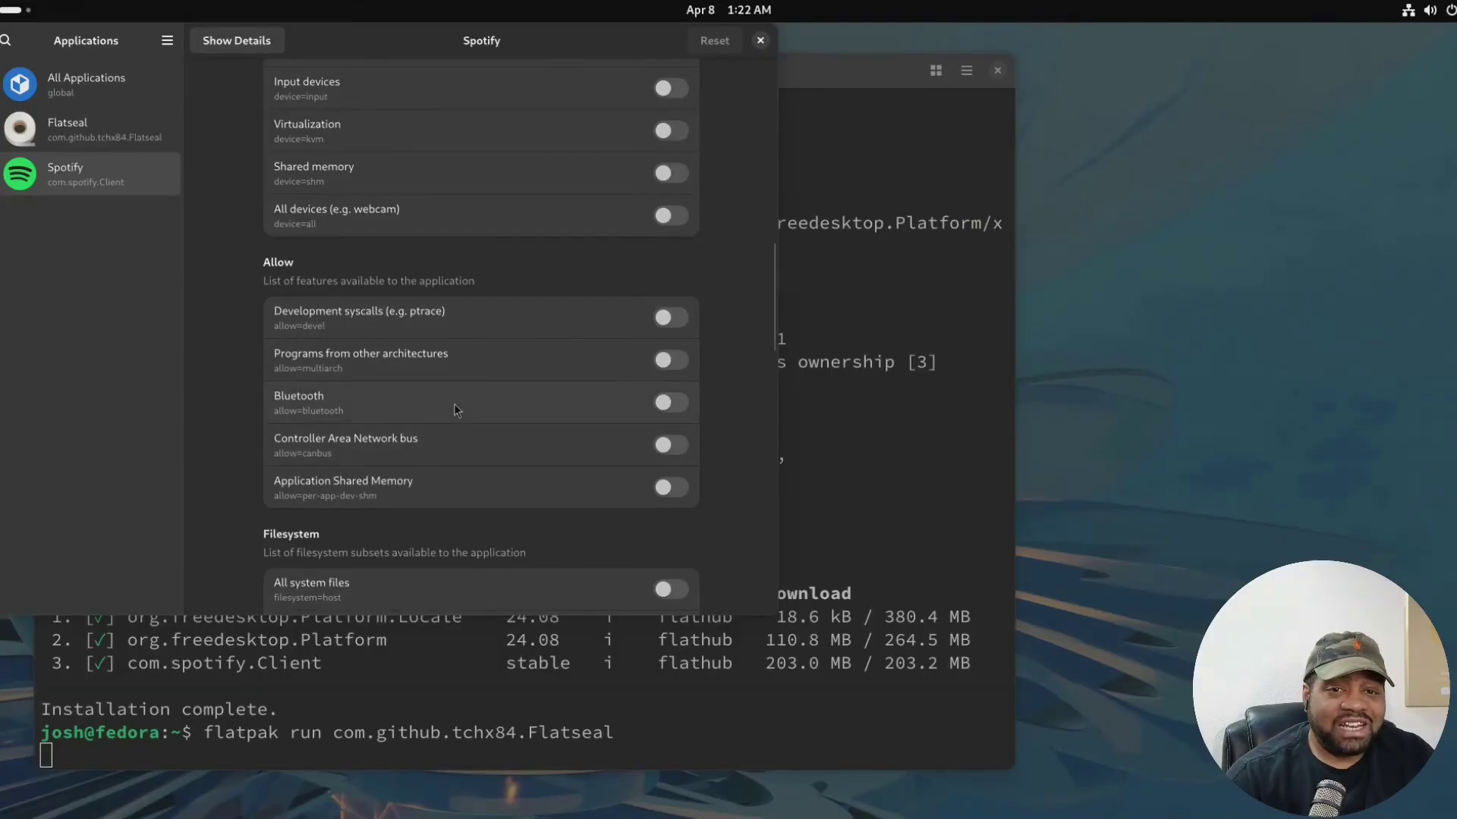
{"action": "scroll", "coordinate": [456, 410], "scroll_direction": "down", "scroll_amount": 7}
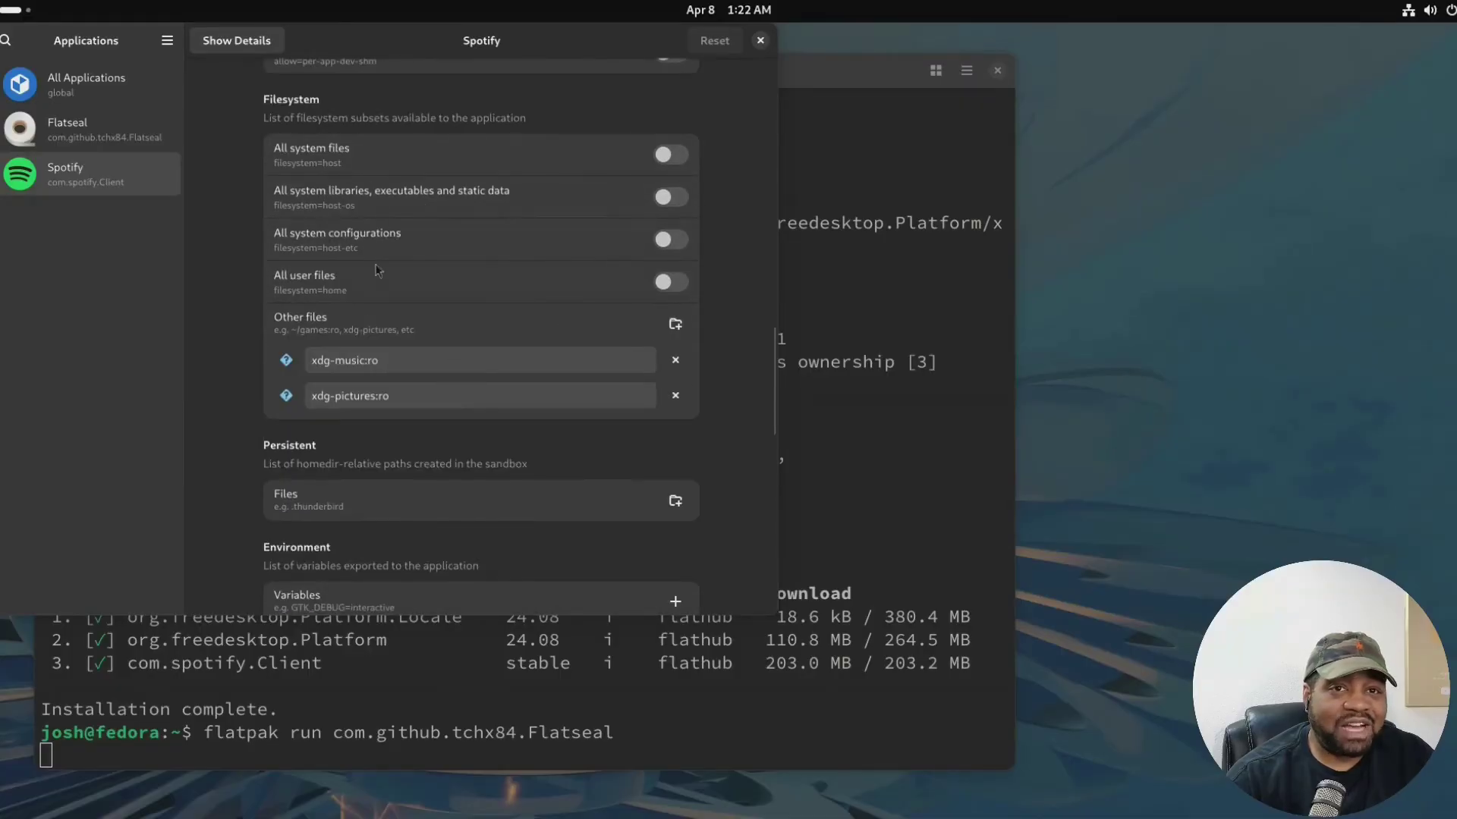
{"action": "scroll", "coordinate": [515, 289], "scroll_direction": "down", "scroll_amount": 4}
{"action": "scroll", "coordinate": [515, 284], "scroll_direction": "down", "scroll_amount": 2}
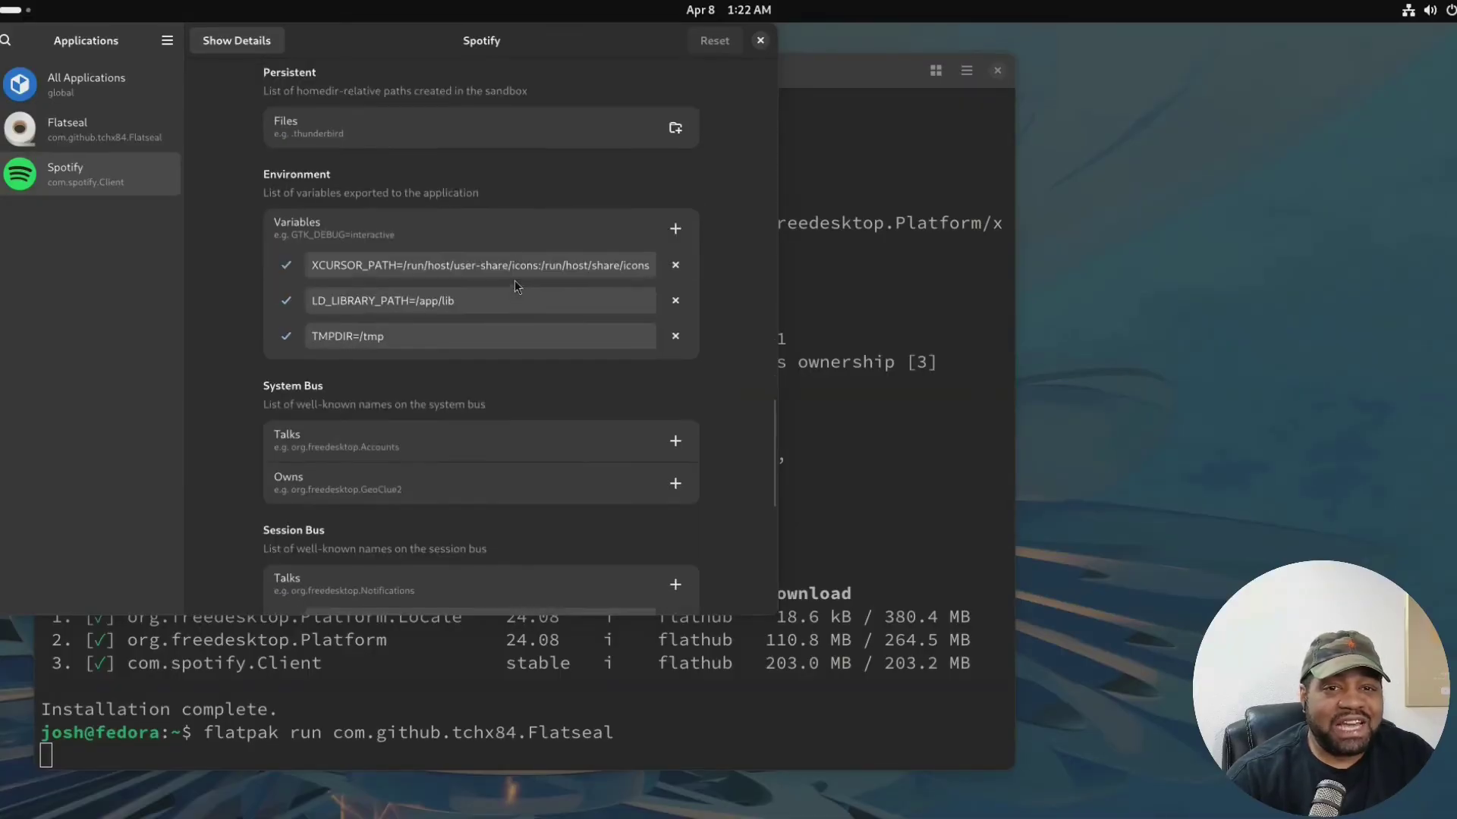
{"action": "scroll", "coordinate": [524, 306], "scroll_direction": "down", "scroll_amount": 3}
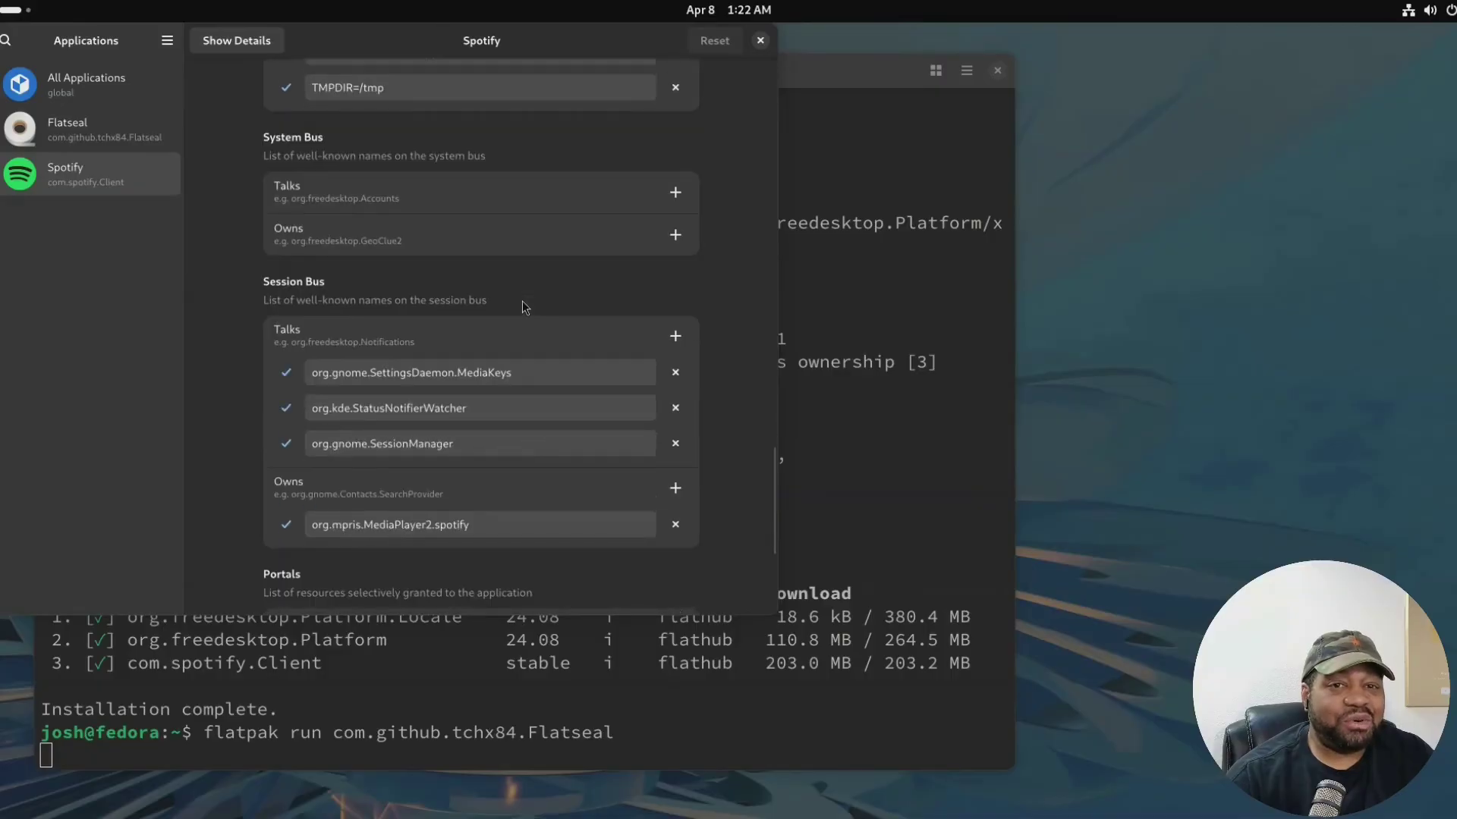
{"action": "scroll", "coordinate": [524, 306], "scroll_direction": "down", "scroll_amount": 4}
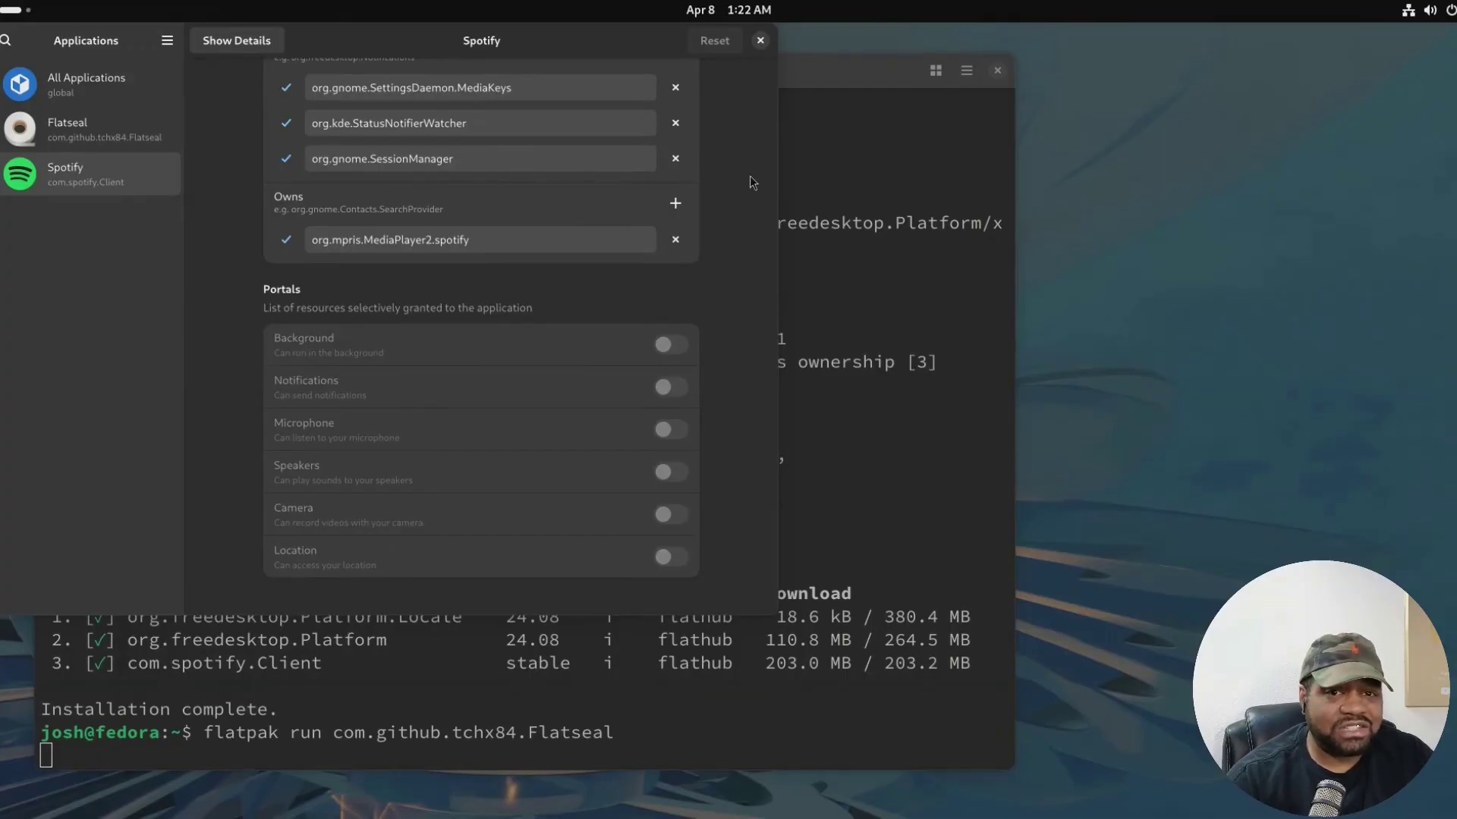
Close Flatseal, relaunch it from an Activities search for 'flat' to check Spotify's Network toggle, then close it.
{"action": "left_click", "coordinate": [759, 40]}
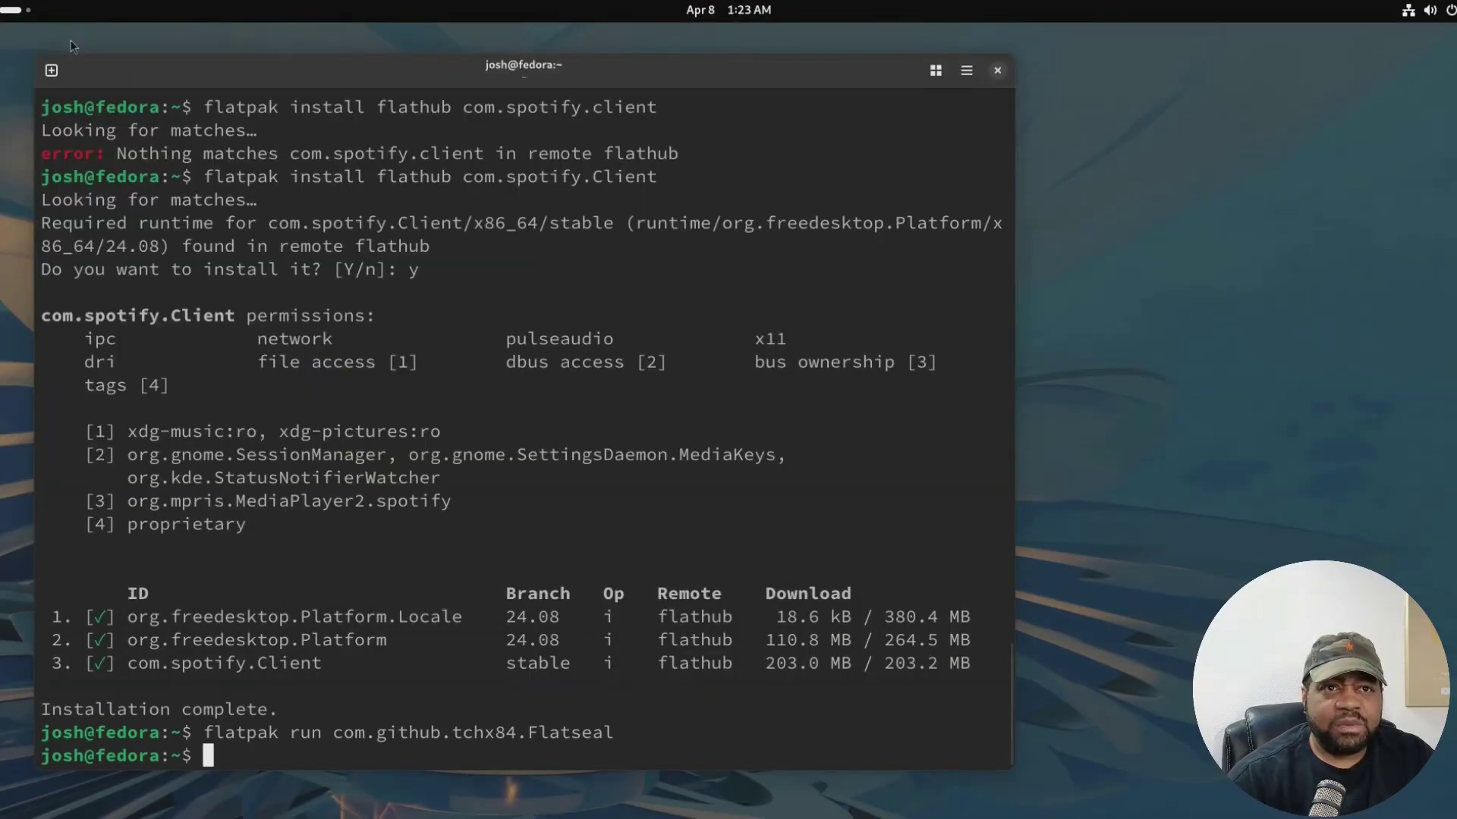
{"action": "left_click", "coordinate": [15, 10]}
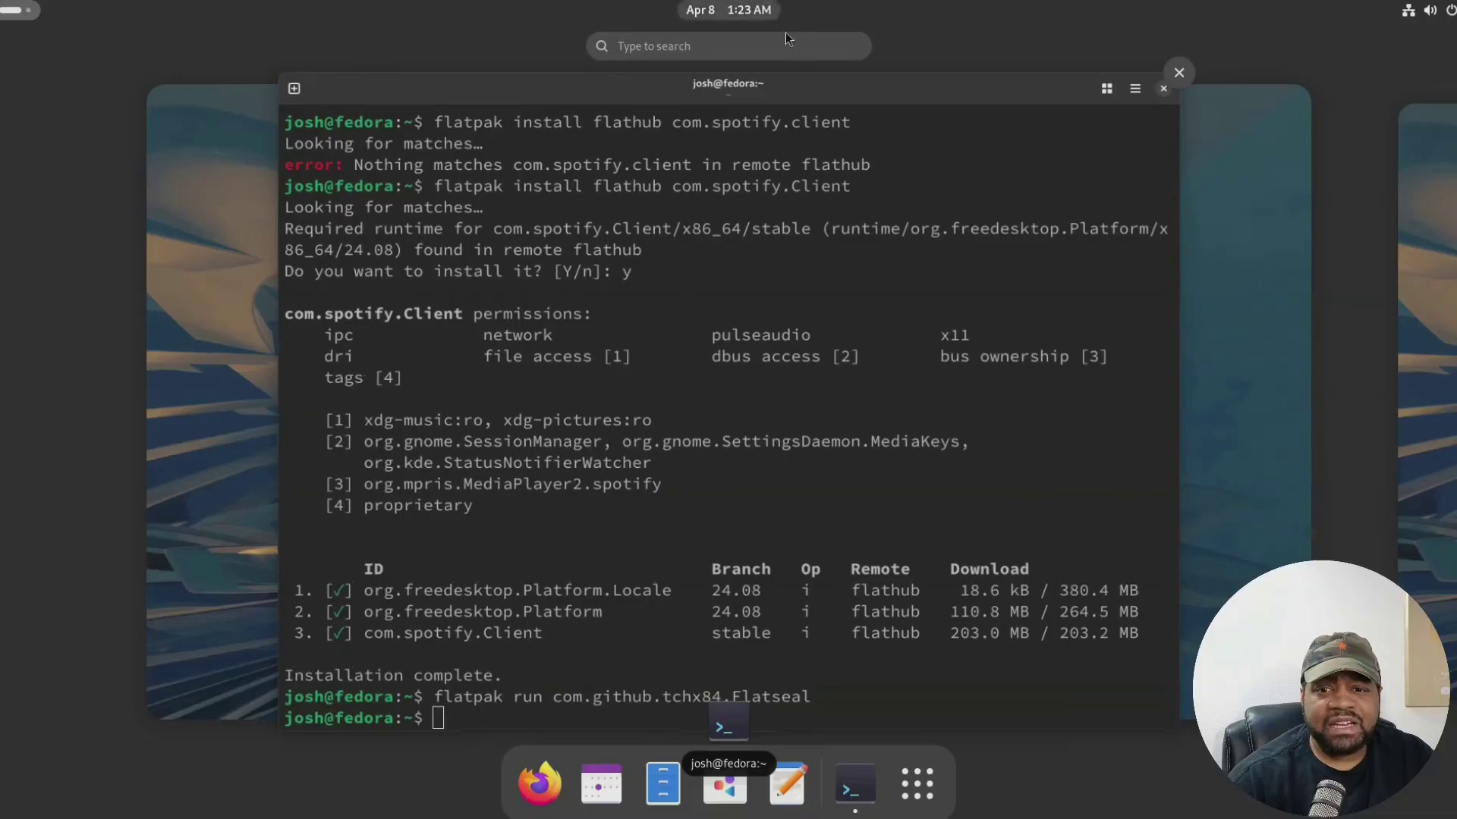
{"action": "type", "text": "fal"}
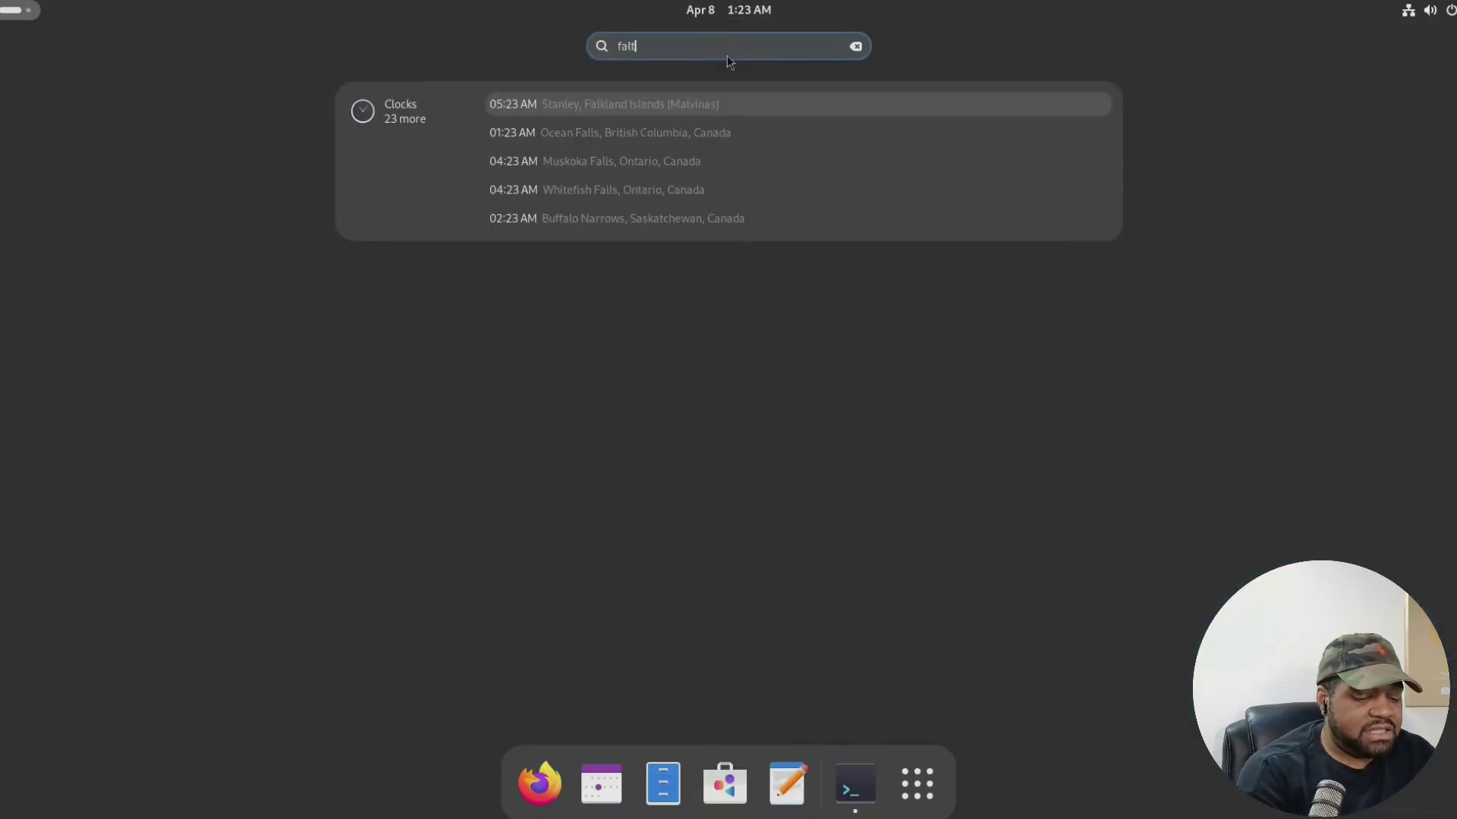
{"action": "key", "text": "BackSpace"}
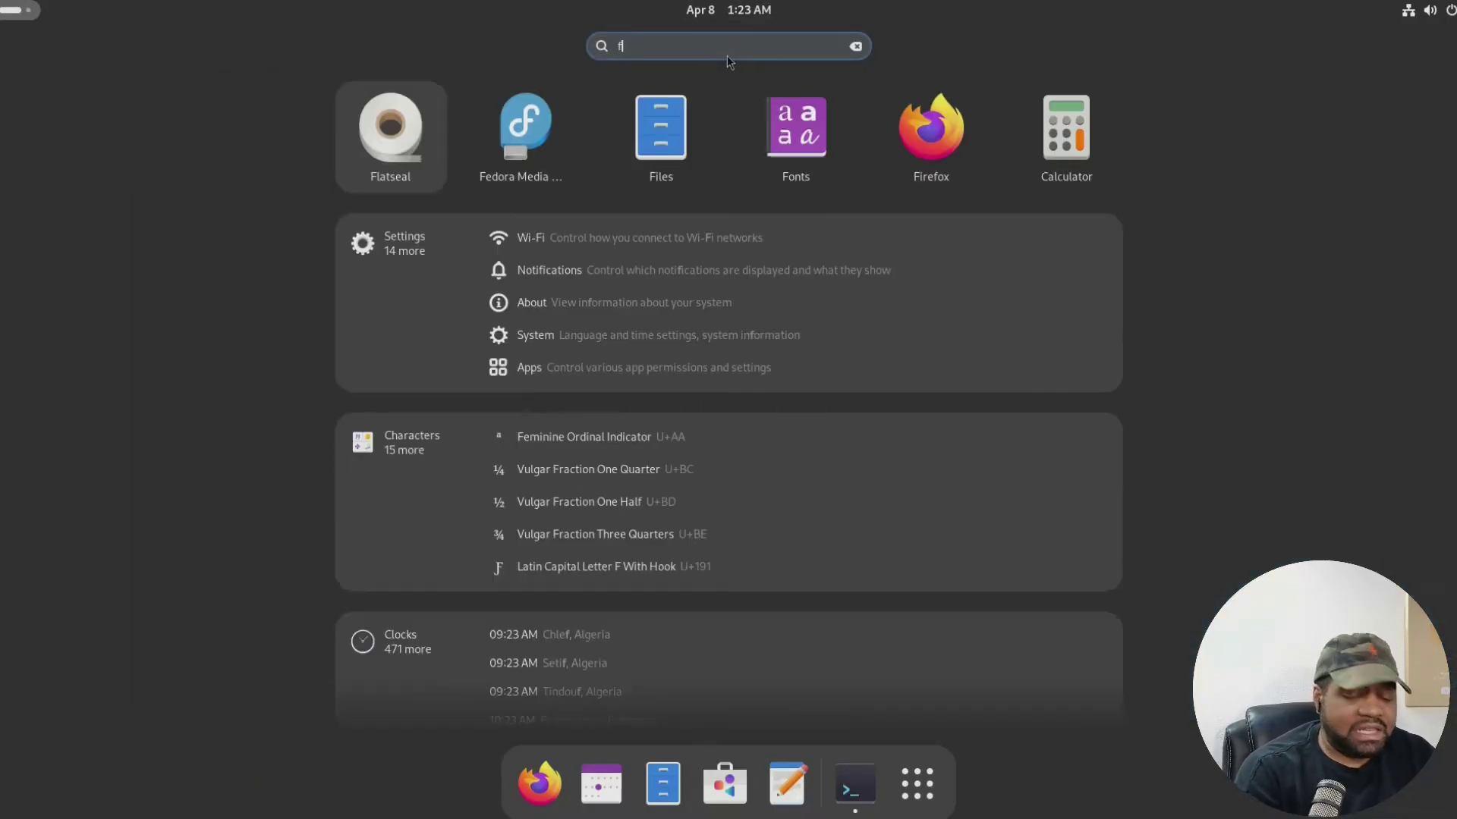
{"action": "type", "text": "lat"}
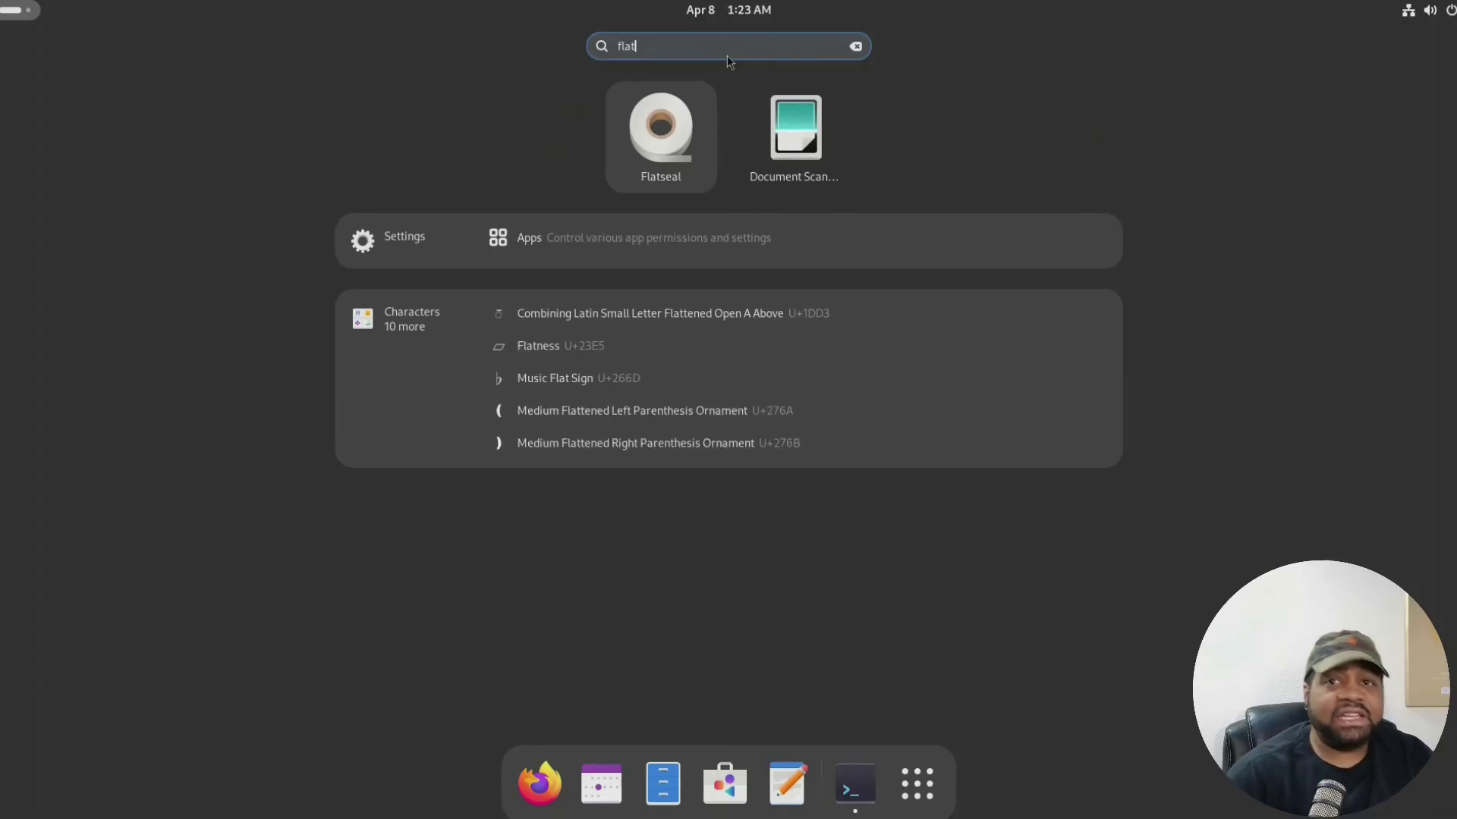
{"action": "key", "text": "Return"}
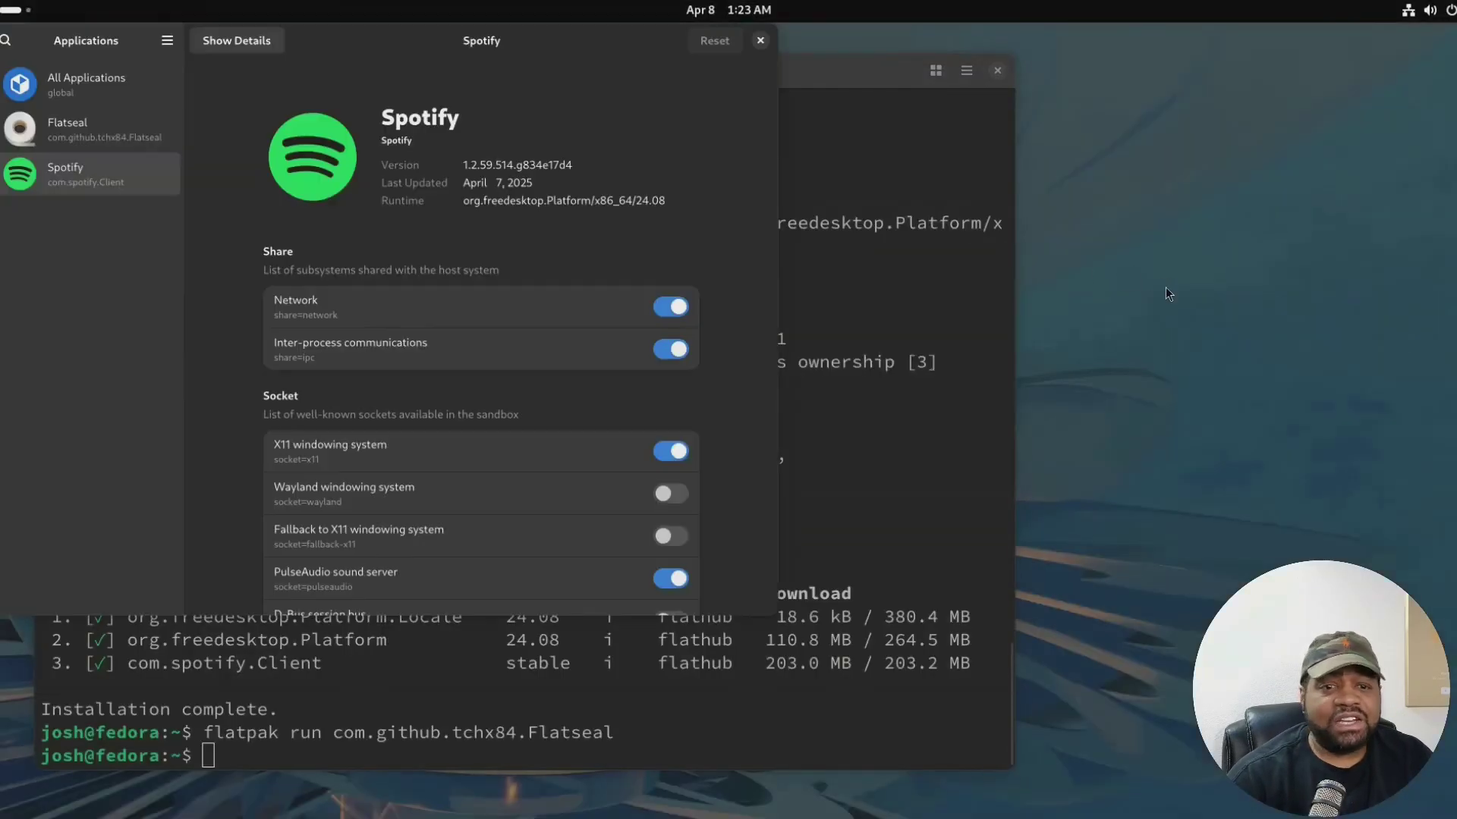
{"action": "left_click", "coordinate": [761, 42]}
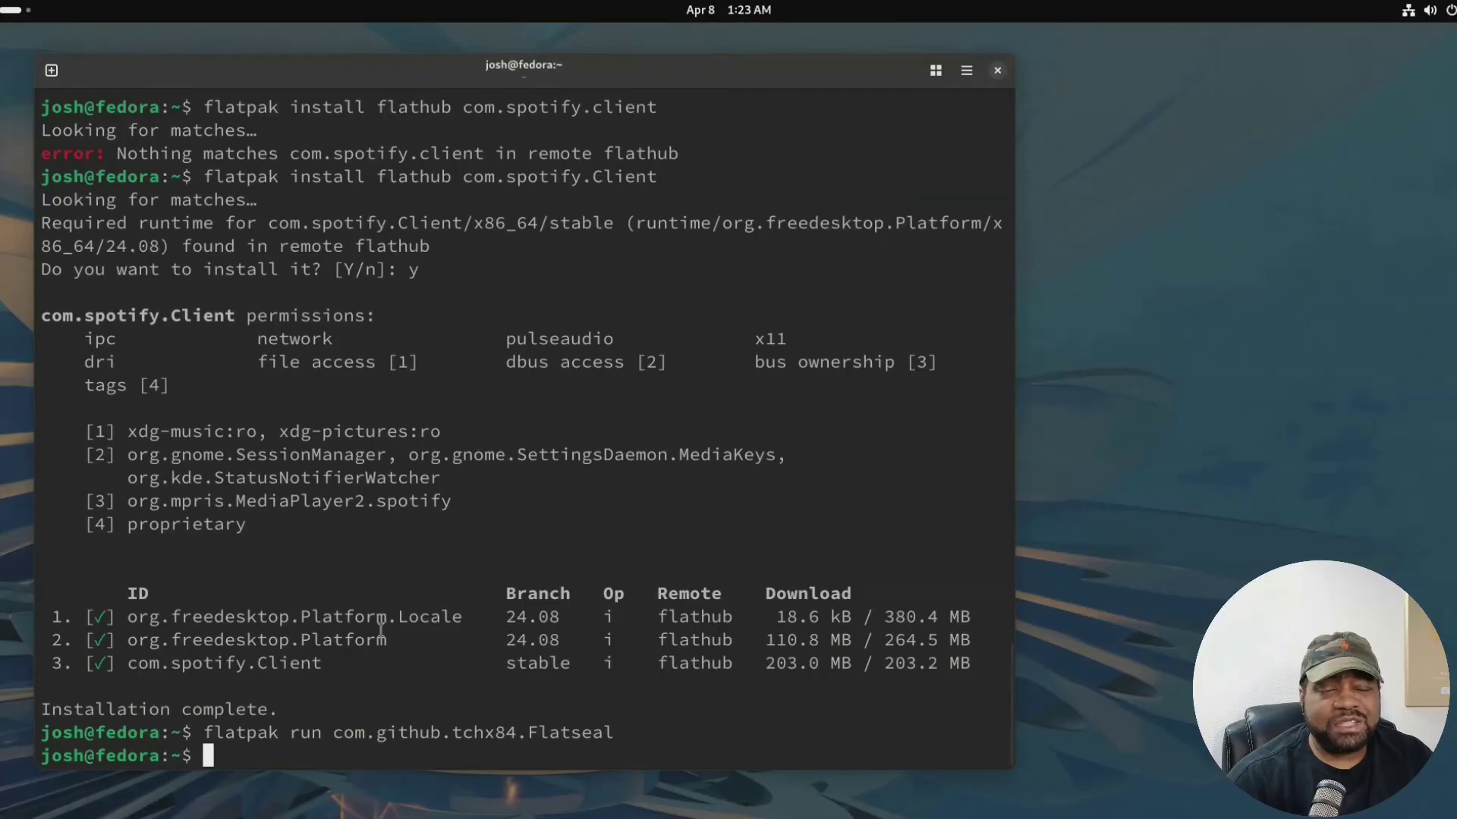